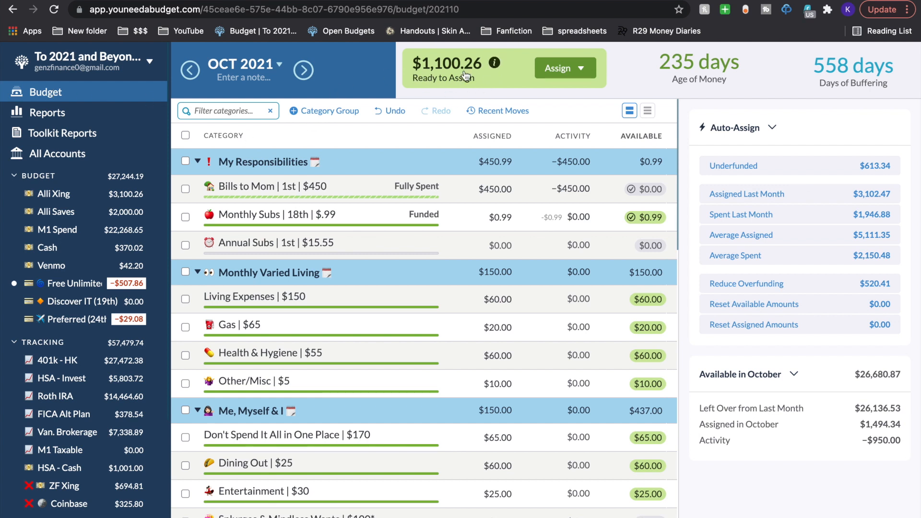
Look over the October 2021 budget categories and the Net Worth report, ending back on the budget
scroll(436, 324, "down", 2)
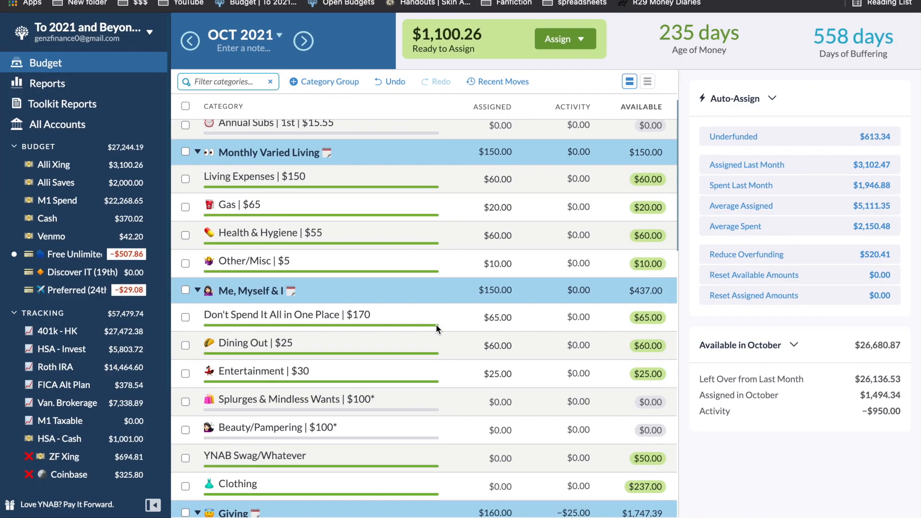
scroll(436, 324, "up", 2)
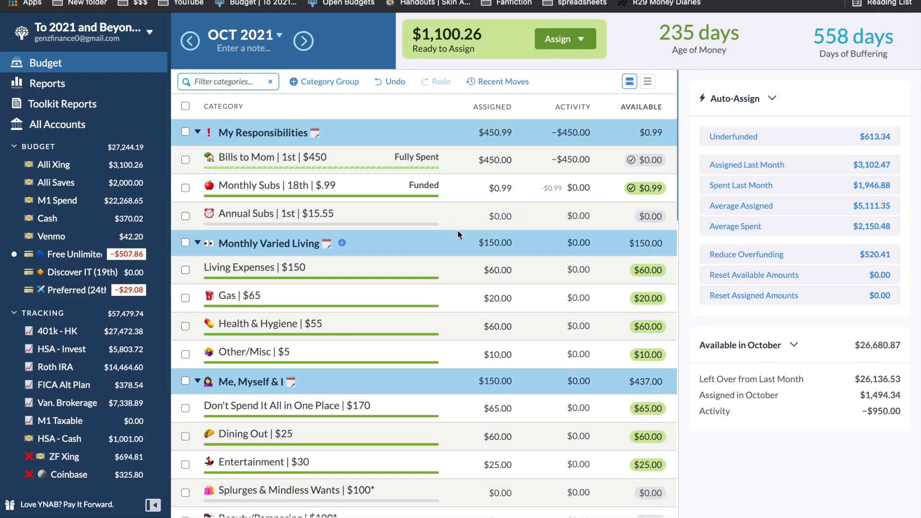
scroll(457, 229, "down", 1)
scroll(457, 230, "down", 5)
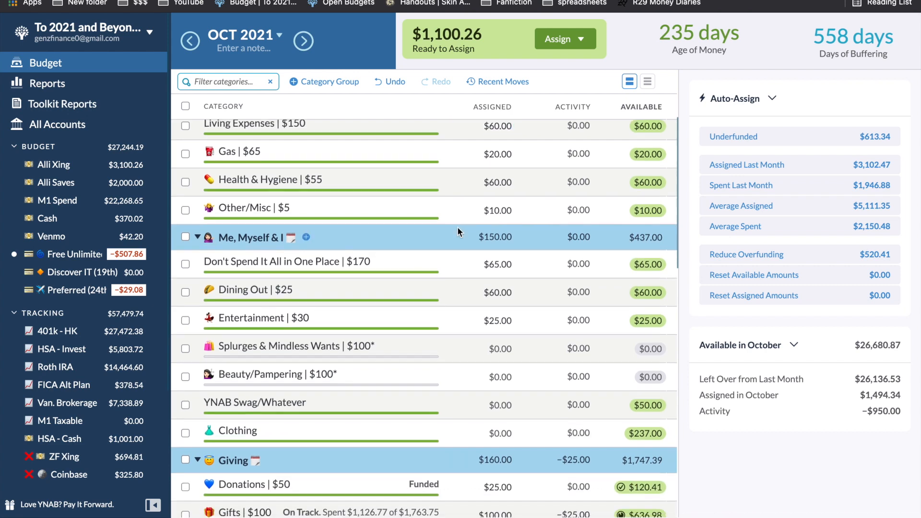
scroll(456, 232, "down", 2)
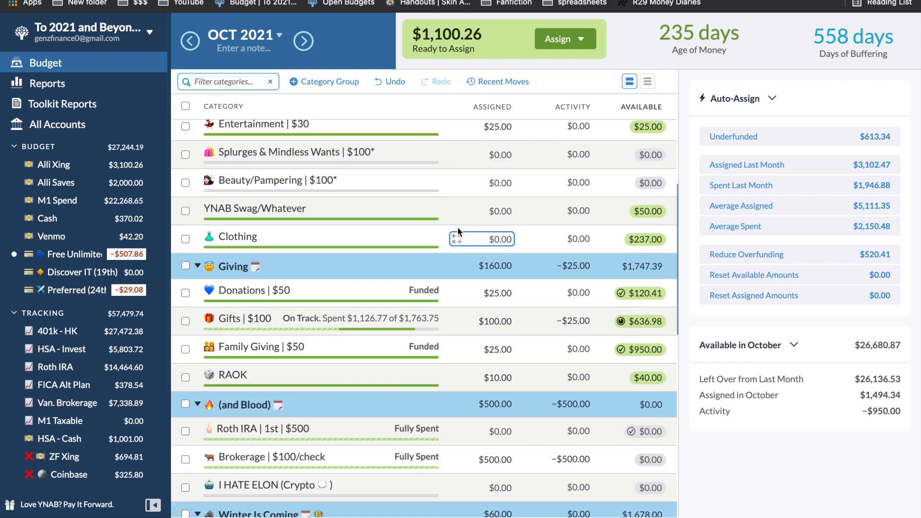
scroll(457, 232, "up", 7)
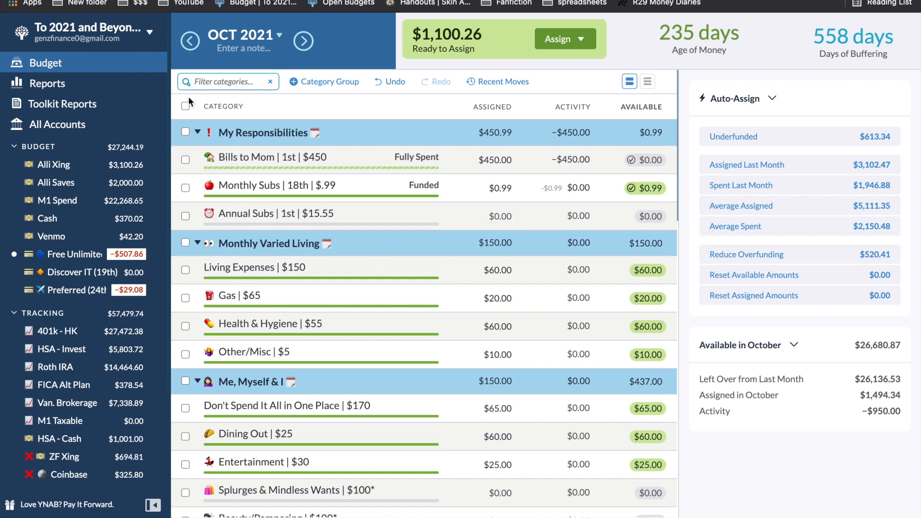
left_click(140, 82)
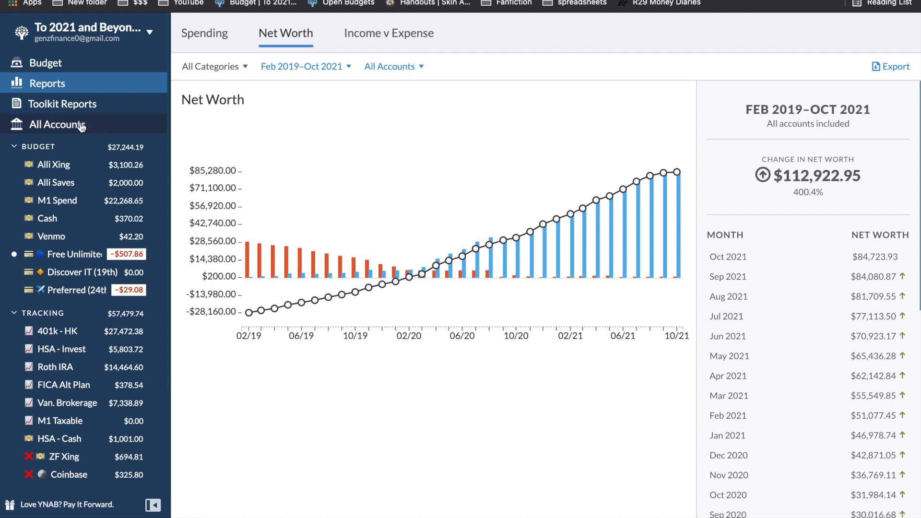
left_click(162, 58)
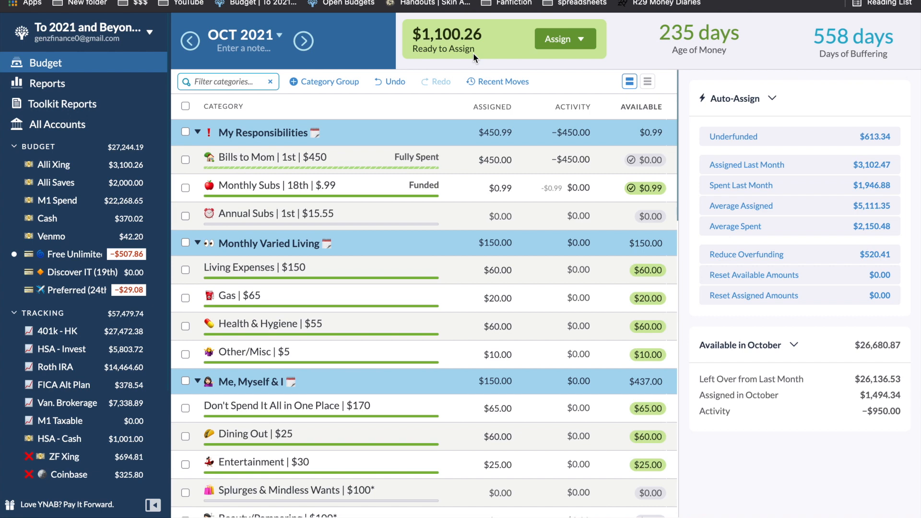
Examine the October 2021 category funding from My Responsibilities through the Savings group
scroll(466, 203, "down", 1)
scroll(465, 203, "down", 10)
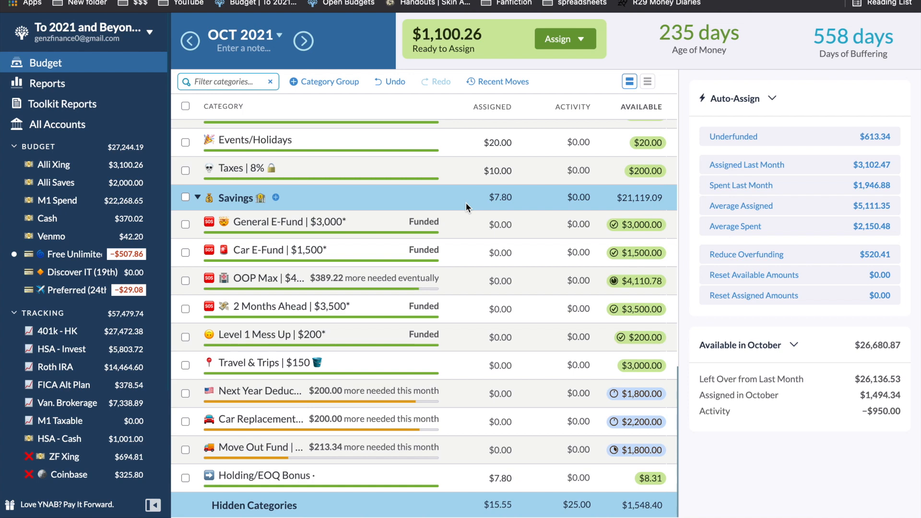
scroll(466, 203, "up", 12)
scroll(425, 407, "down", 6)
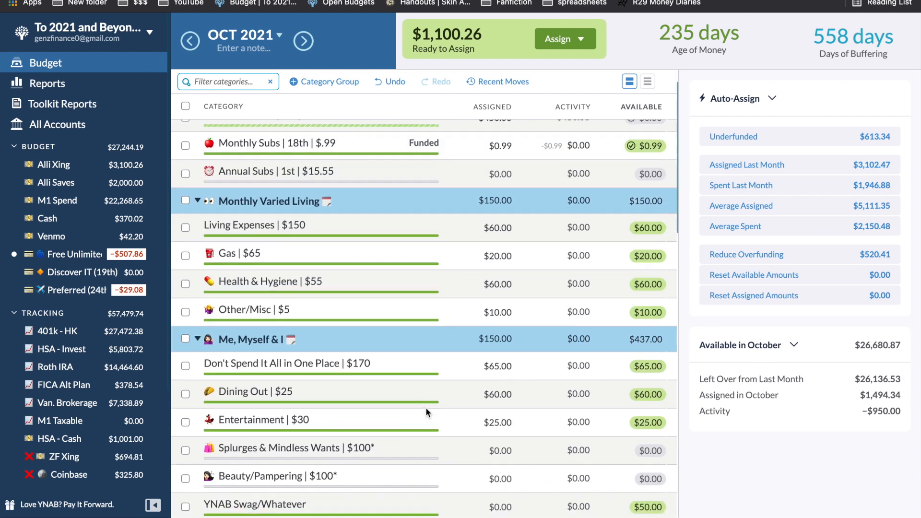
left_click(499, 324)
scroll(516, 321, "down", 8)
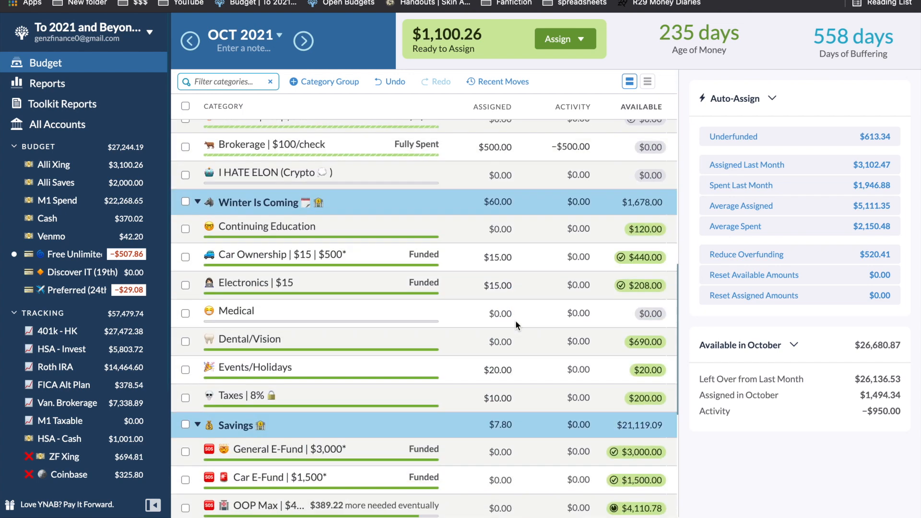
scroll(516, 320, "up", 4)
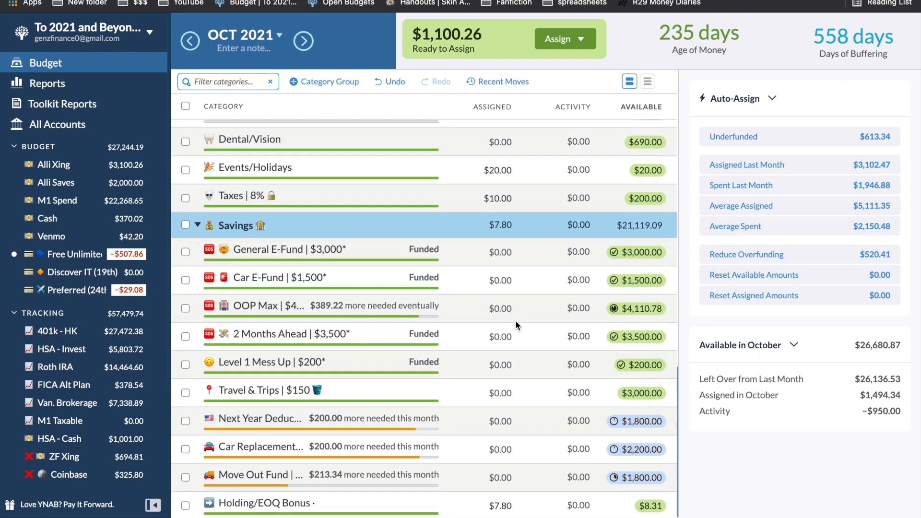
scroll(514, 317, "down", 4)
View the Move Out Fund's saving target details in the Savings group and deselect the category
left_click(480, 392)
key("Return")
key("Return")
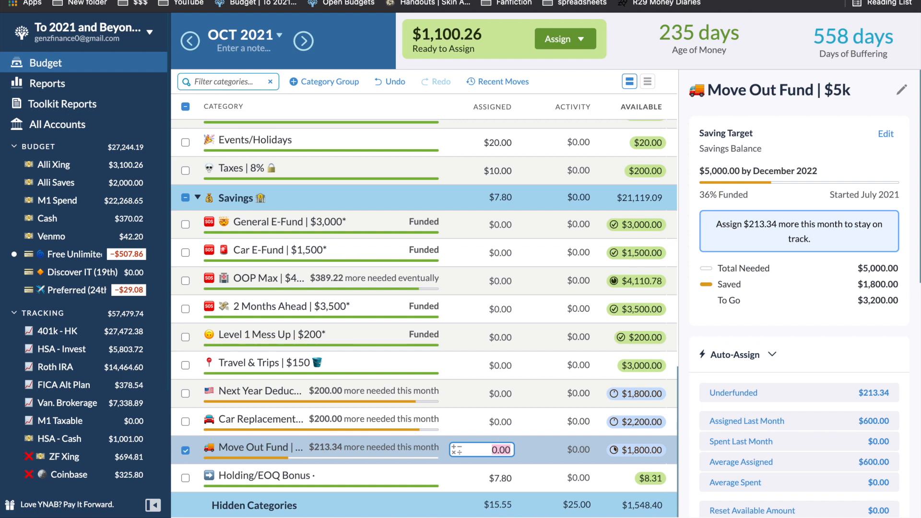
left_click(189, 449)
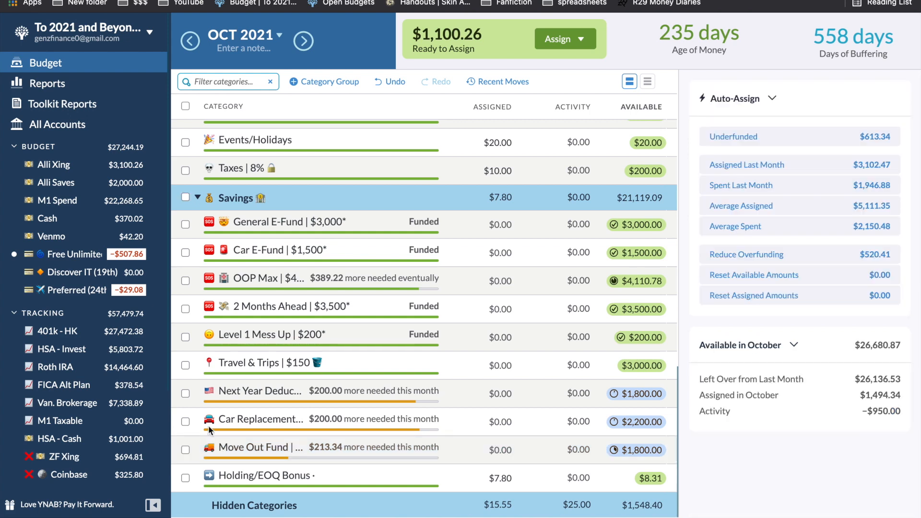
Switch to the November 2021 budget and assign $450 to the Bills to Mom category
scroll(293, 348, "up", 10)
left_click(309, 43)
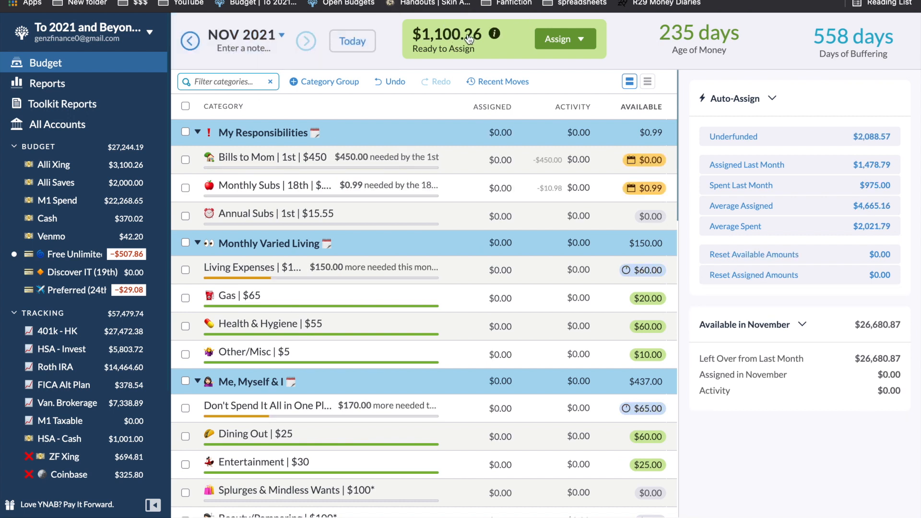
left_click(501, 162)
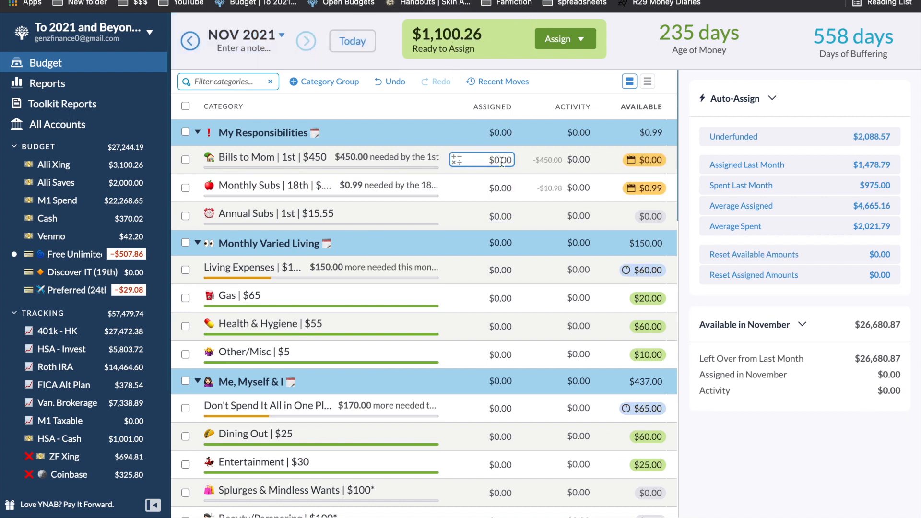
left_click(501, 162)
type("450")
key("Return")
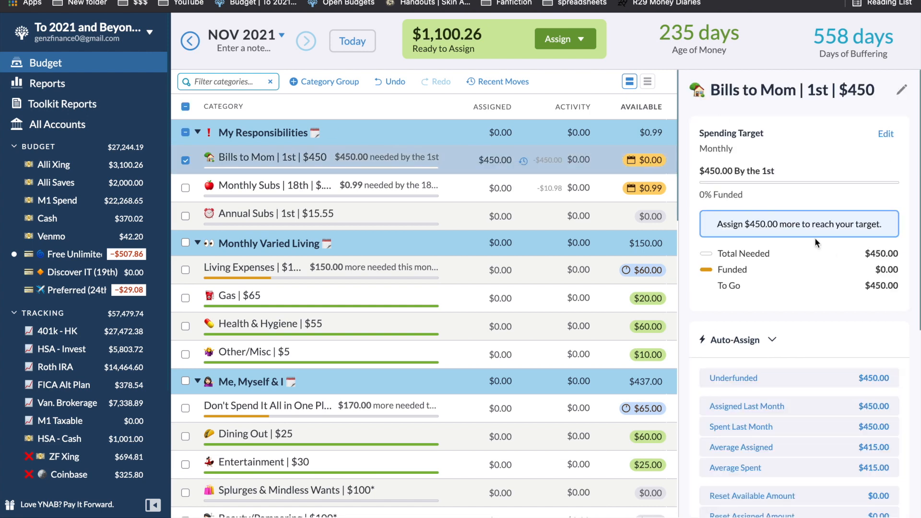
scroll(814, 238, "down", 5)
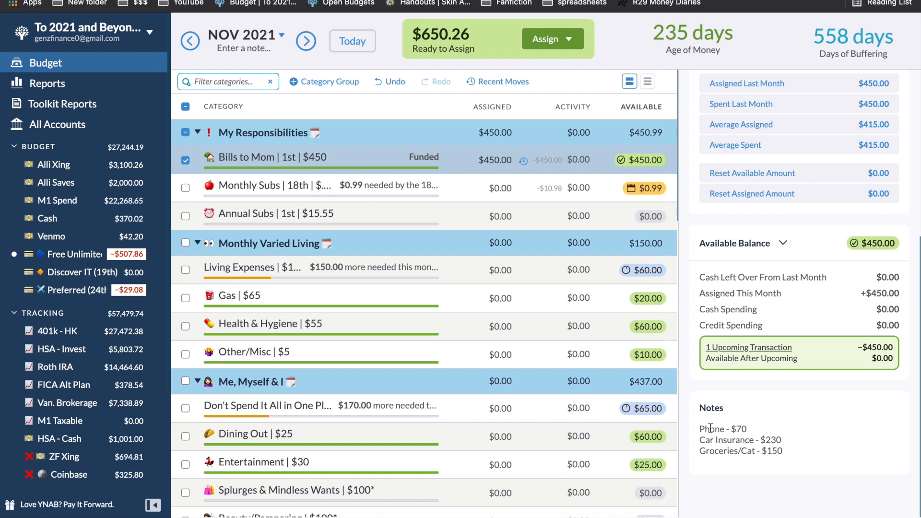
Assign $0.99 to the Monthly Subs category for November and clear the selection
left_click(494, 184)
key("BackSpace")
type(".99")
key("Return")
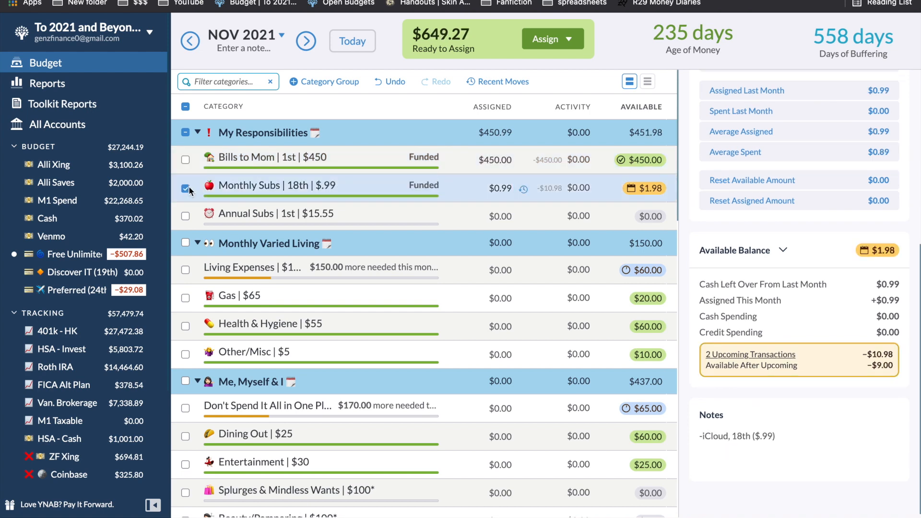
key("Escape")
Unhide the Subscriptions category group from the hidden categories
scroll(247, 316, "down", 10)
left_click(232, 511)
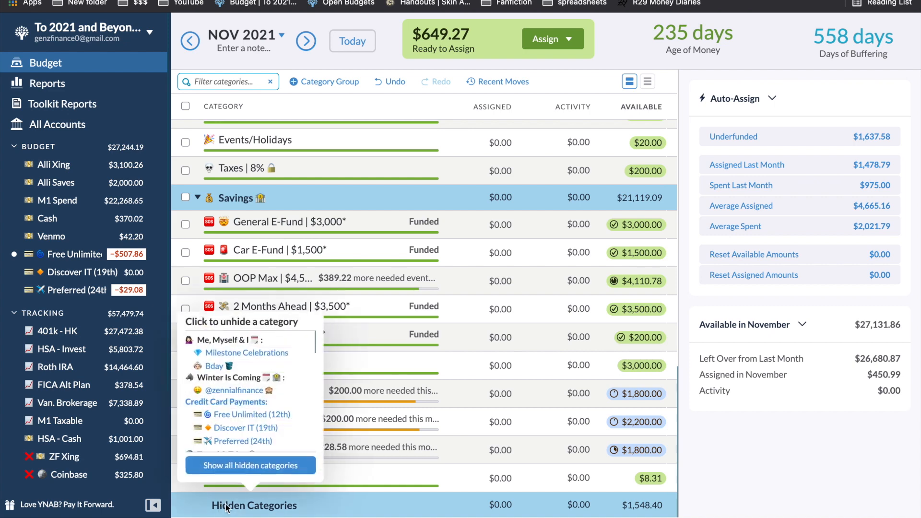
scroll(233, 398, "down", 3)
scroll(233, 398, "down", 5)
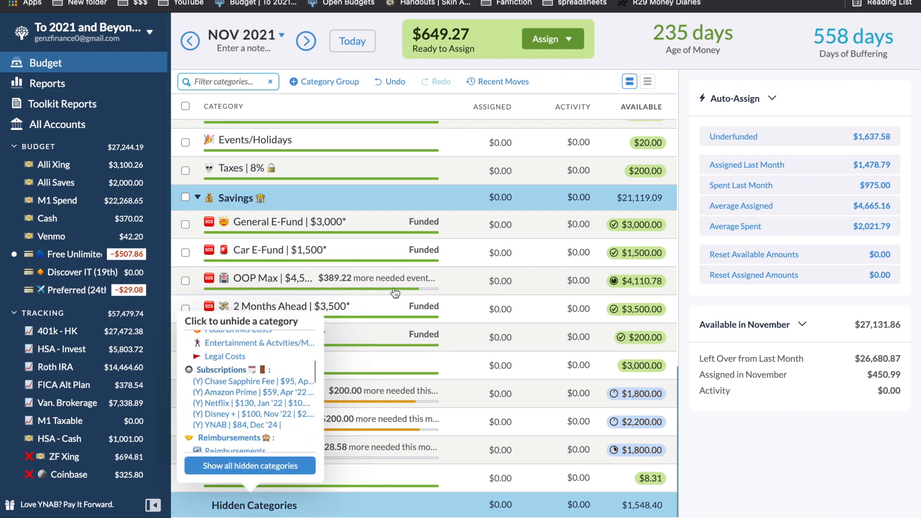
left_click(220, 371)
left_click(186, 199)
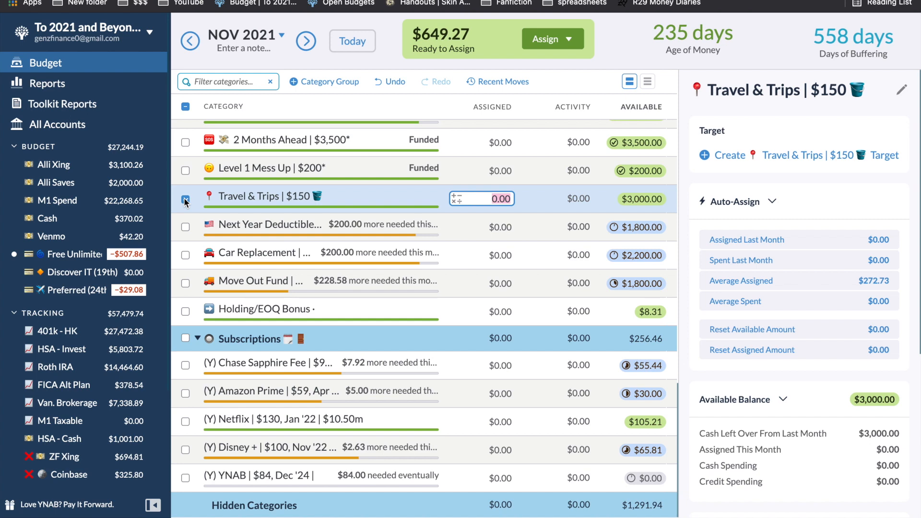
left_click(186, 199)
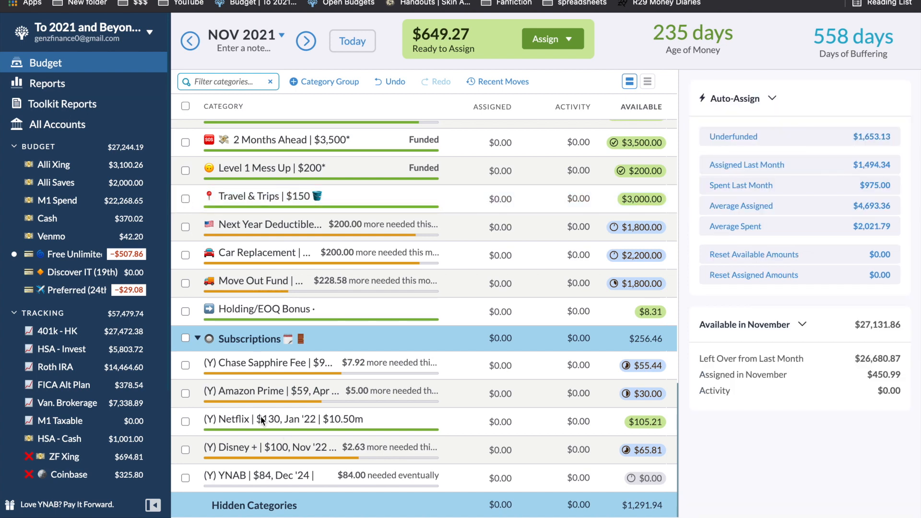
Auto-assign the underfunded amounts across the whole Subscriptions group and hide the group again
left_click(185, 340)
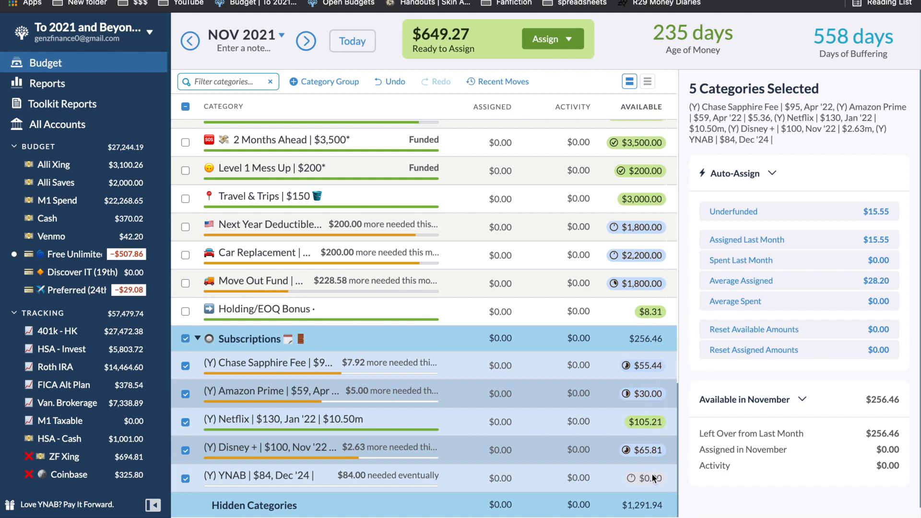
left_click(839, 220)
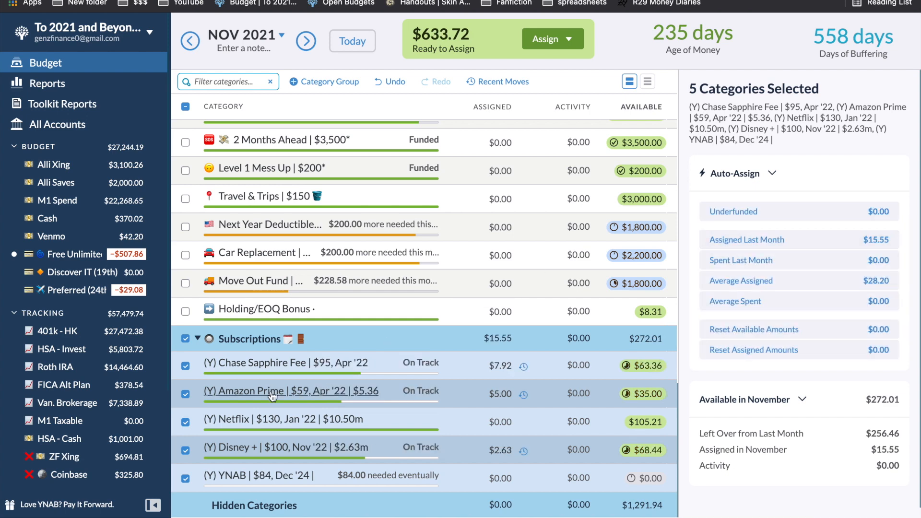
left_click(185, 339)
left_click(198, 339)
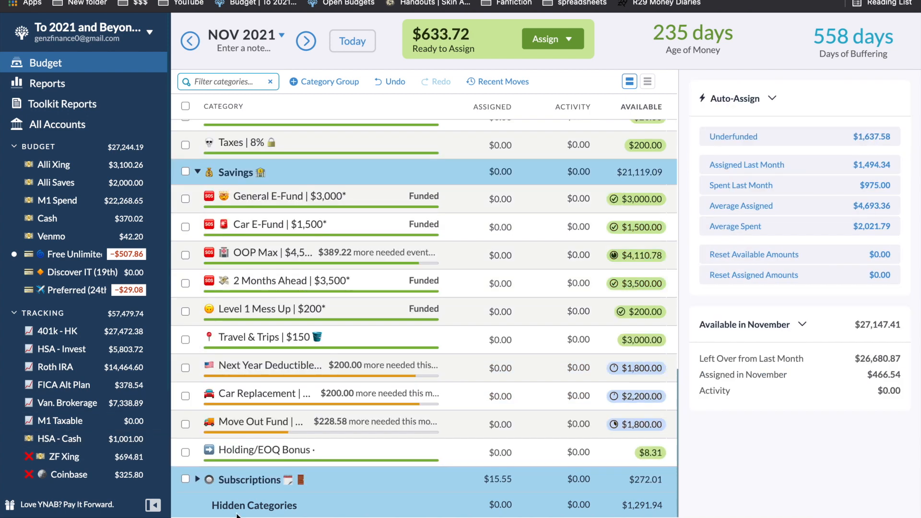
left_click(233, 480)
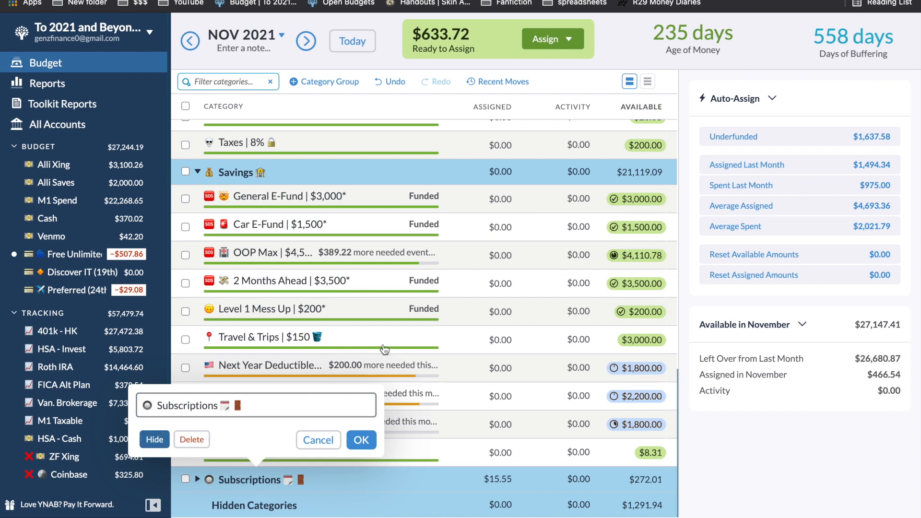
Assign $150 to the Living Expenses category under Monthly Varied Living
scroll(480, 261, "up", 15)
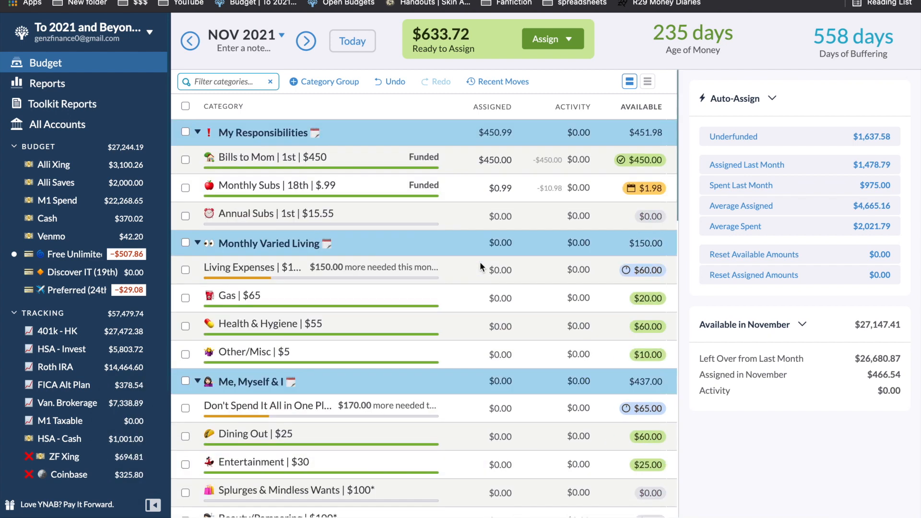
left_click(503, 274)
type("150")
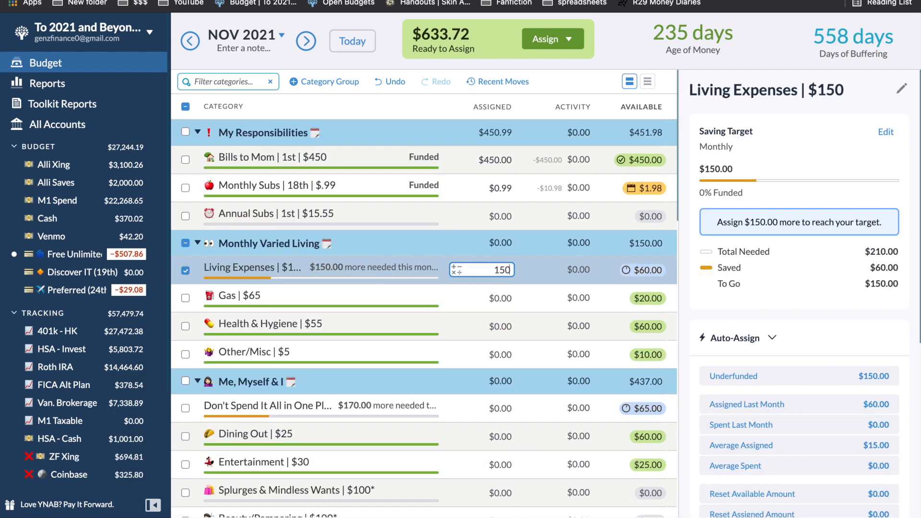
key("Return")
left_click(188, 271)
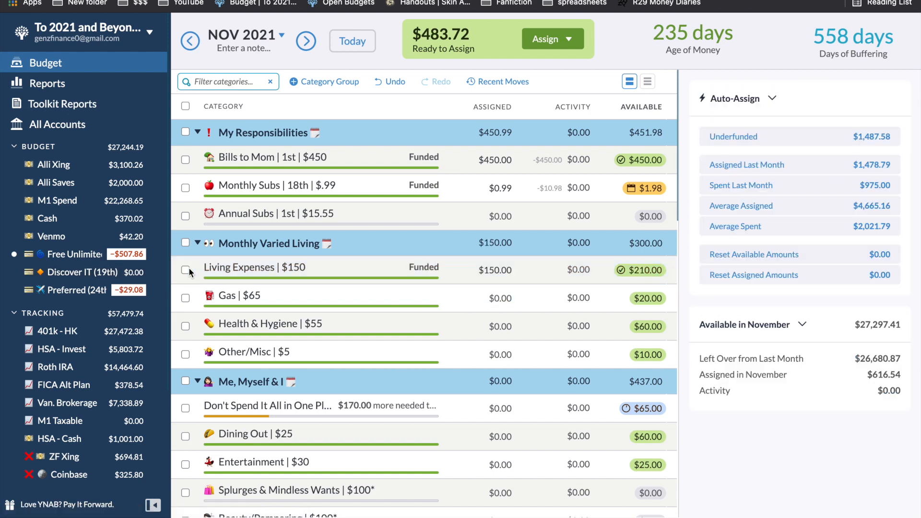
Assign $170 to the Don't Spend It All in One Place category under Me, Myself & I
scroll(463, 373, "down", 2)
left_click(499, 347)
type("170")
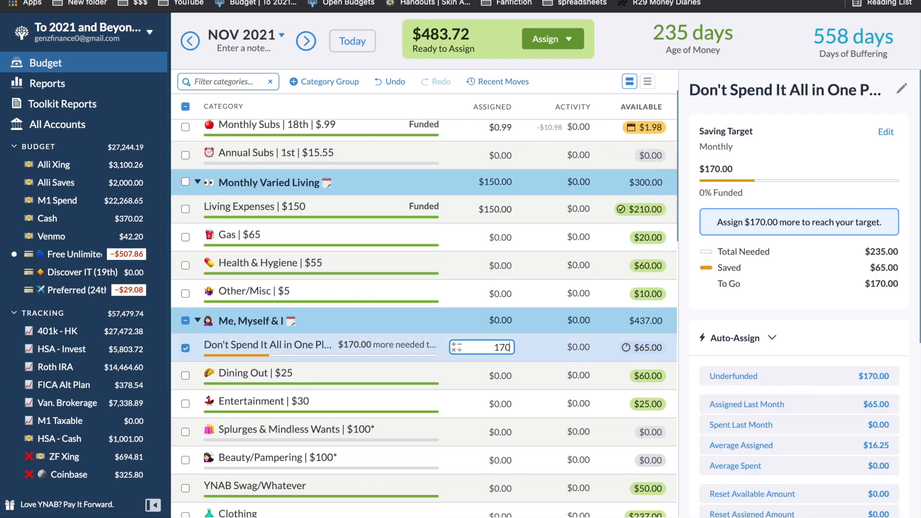
key("Return")
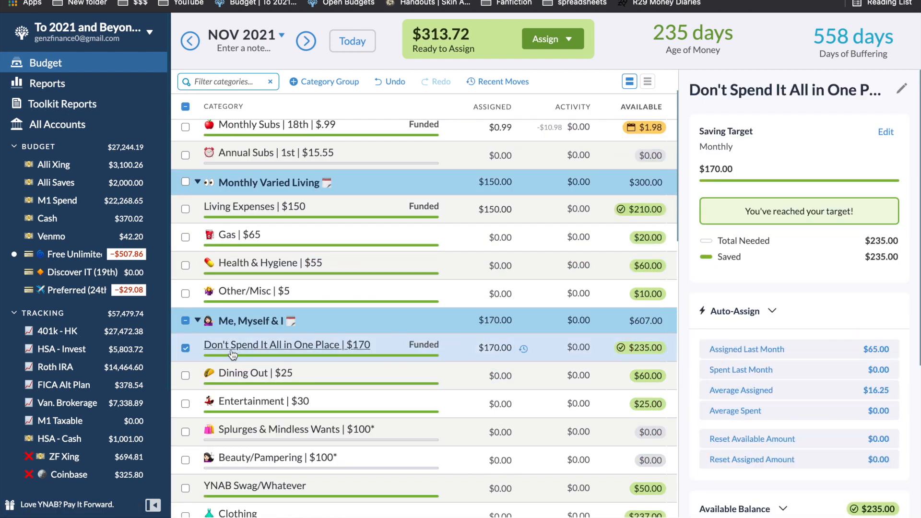
left_click(187, 354)
In the Giving group, assign $25 to Donations, $100 to Gifts and $25 to Family Giving
scroll(499, 347, "down", 4)
left_click(506, 384)
type("25")
key("Tab")
type("100")
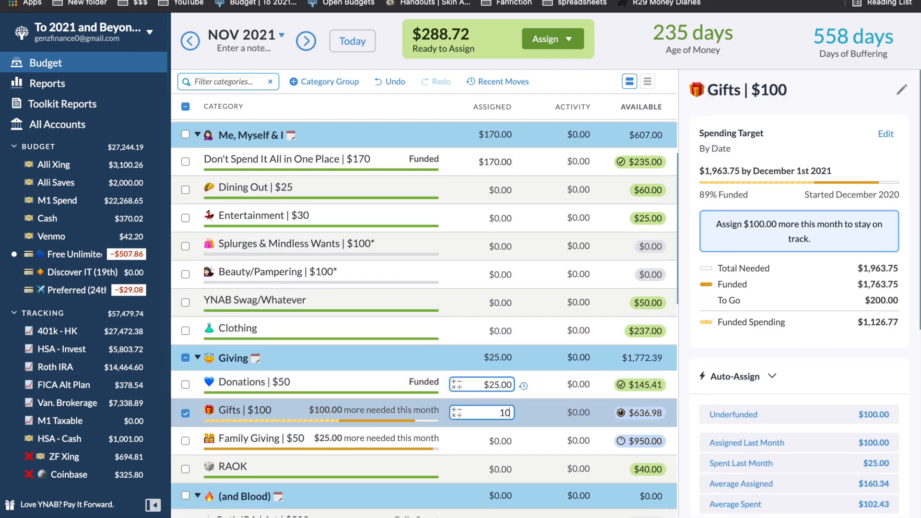
key("Return")
type("25")
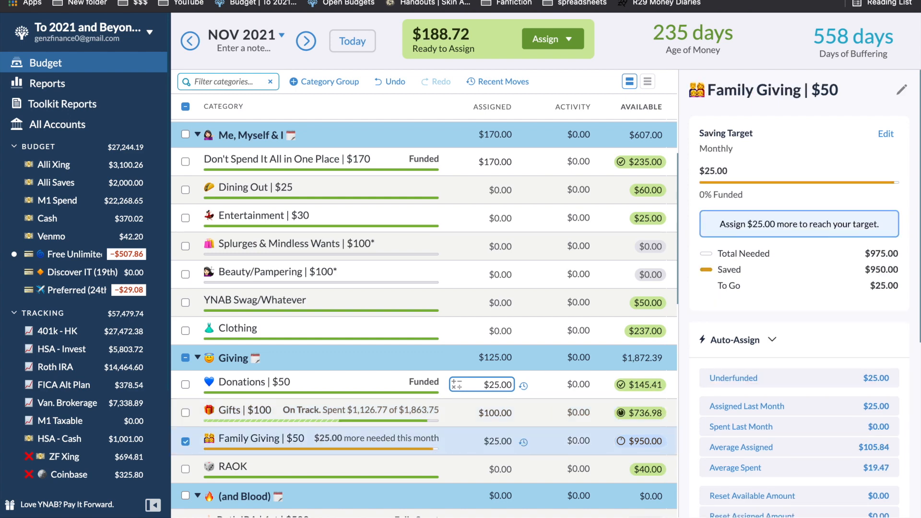
key("Up")
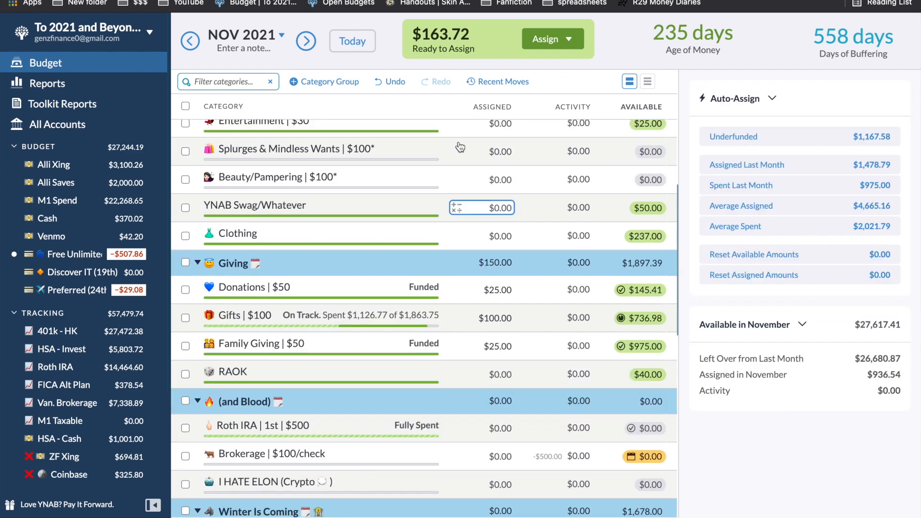
mouse_move(473, 507)
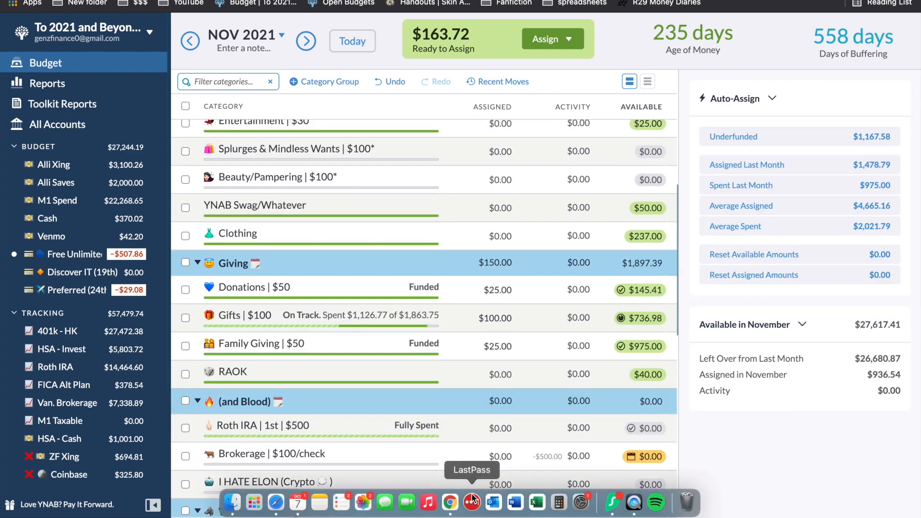
In the Winter Is Coming group, assign $15 each to Car Ownership and Electronics
scroll(483, 446, "down", 2)
scroll(483, 446, "down", 2)
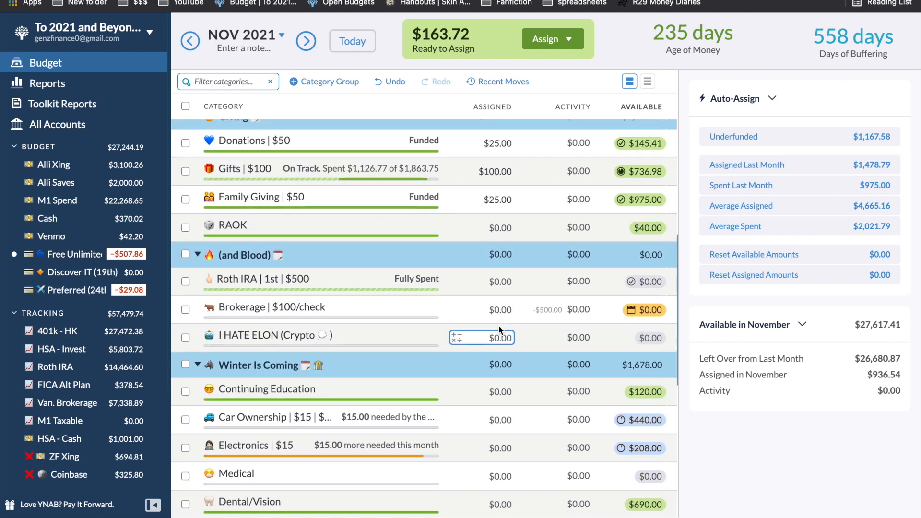
scroll(499, 325, "down", 1)
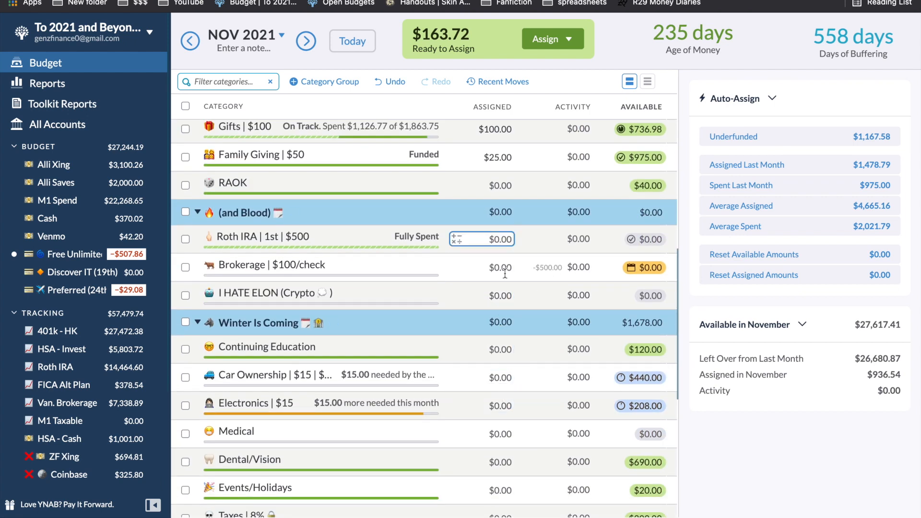
left_click(498, 373)
type("15")
key("Return")
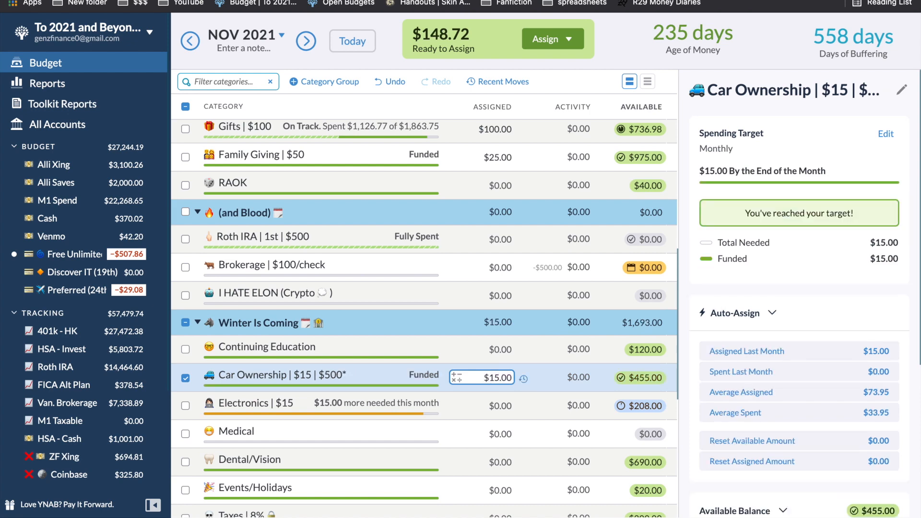
type("15")
key("Return")
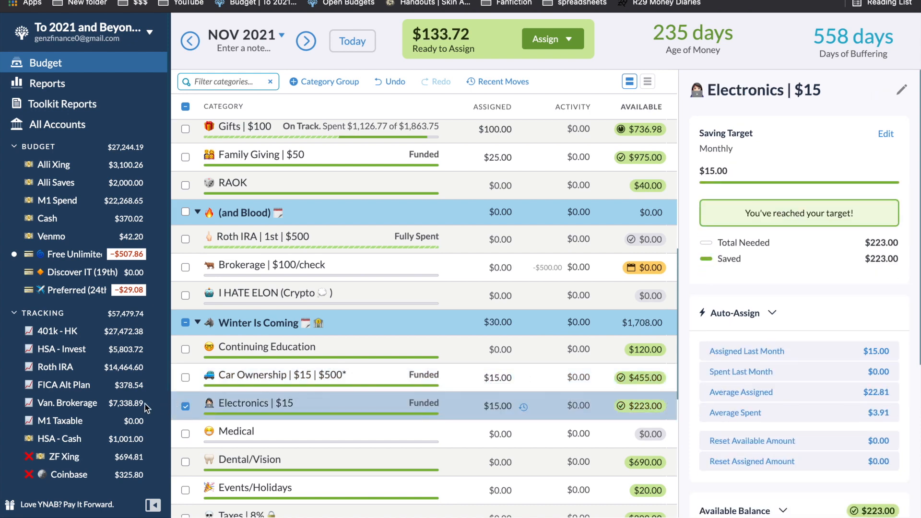
Check the Brokerage category's upcoming transaction in the (and Blood) group, close its details and clear the category selection
scroll(397, 334, "down", 3)
scroll(453, 246, "down", 1)
scroll(453, 247, "up", 2)
scroll(453, 246, "down", 2)
scroll(455, 253, "up", 3)
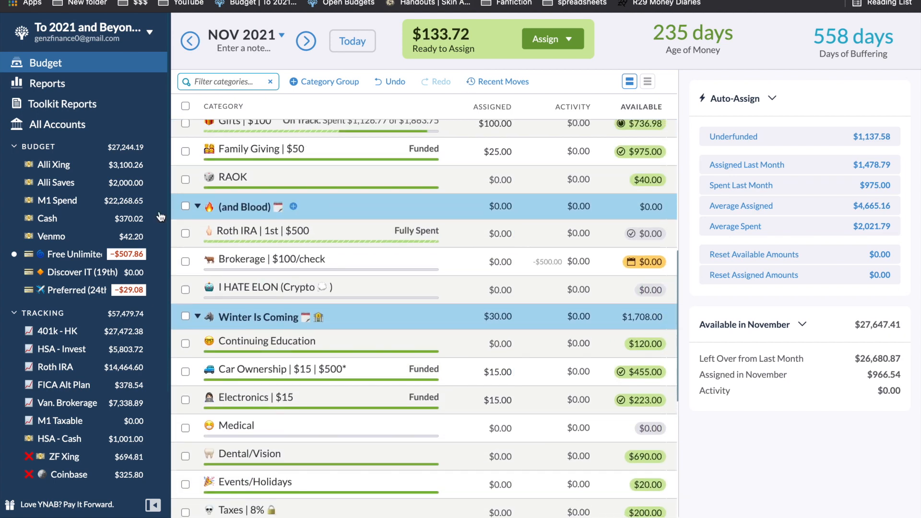
left_click(200, 252)
left_click(749, 350)
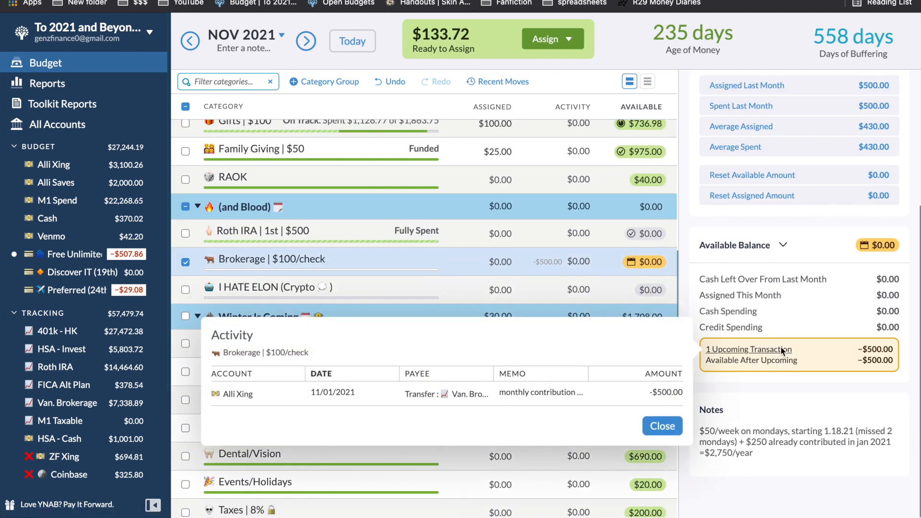
left_click(680, 426)
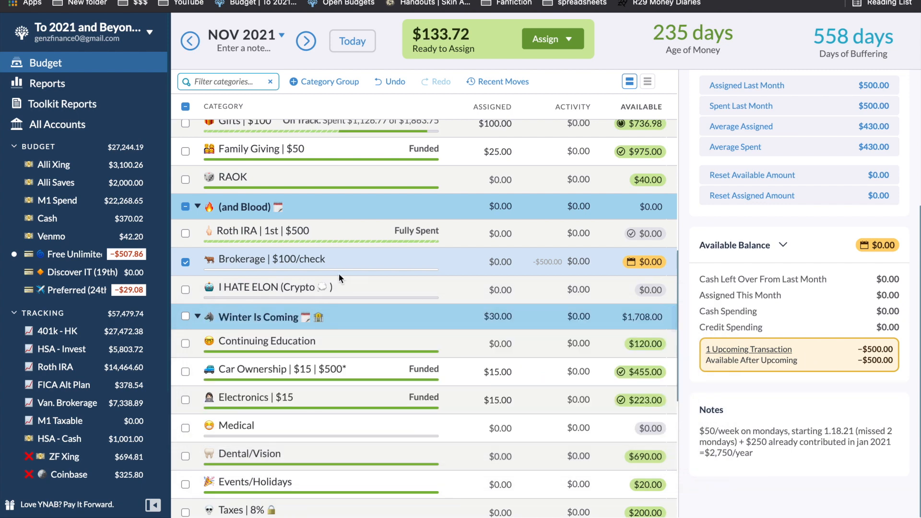
left_click(342, 237)
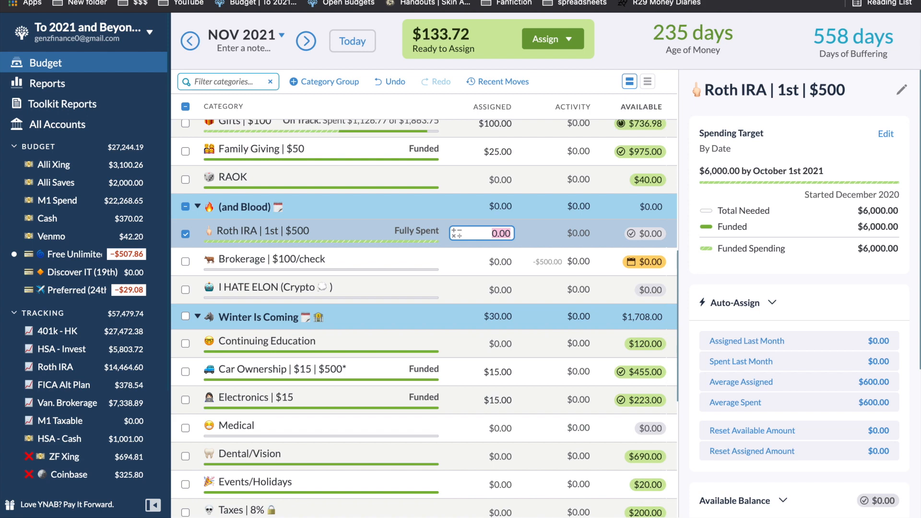
key("Down")
left_click(186, 262)
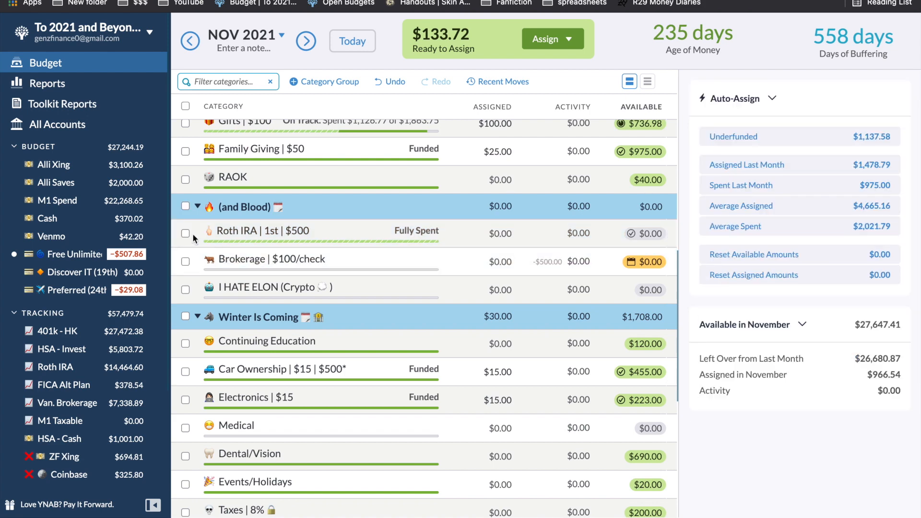
Check the Savings group in October 2021 and return to November 2021
scroll(509, 392, "down", 7)
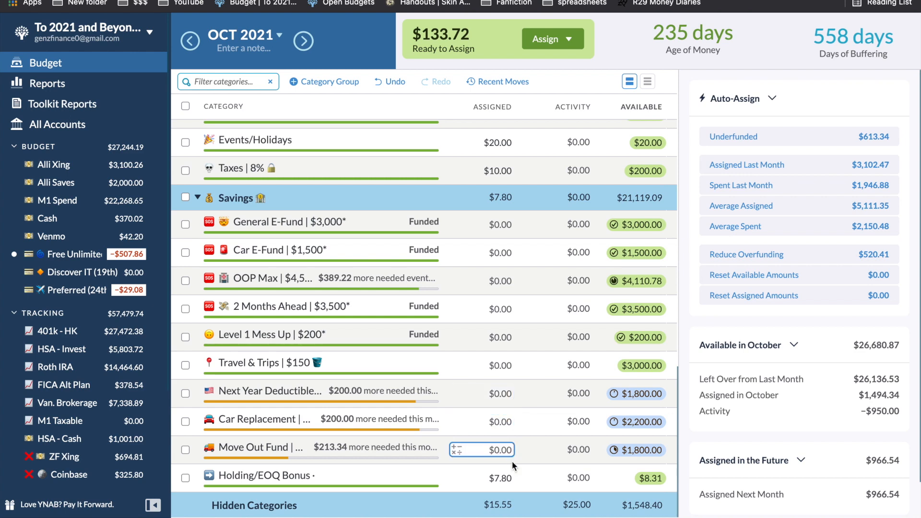
left_click(304, 40)
scroll(472, 309, "down", 5)
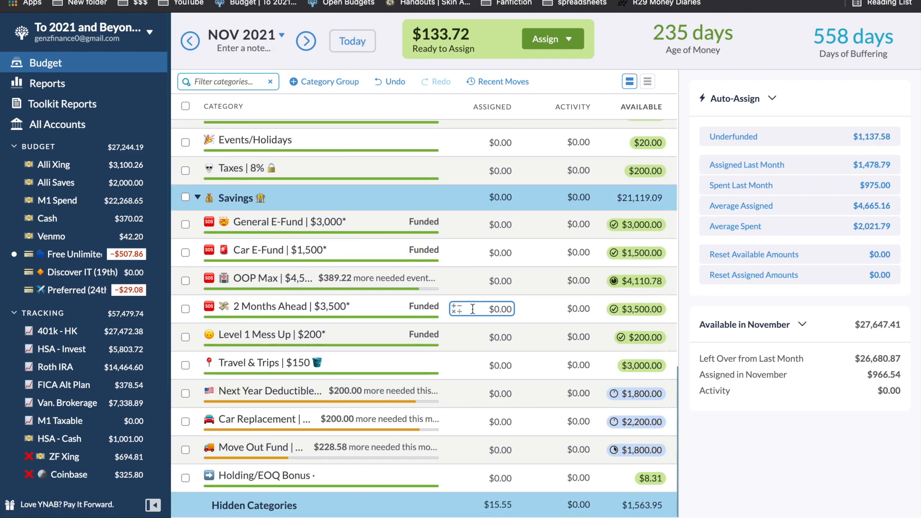
Assign $130 to the Brokerage category in the (and Blood) group and deselect it
scroll(475, 305, "up", 7)
left_click(500, 273)
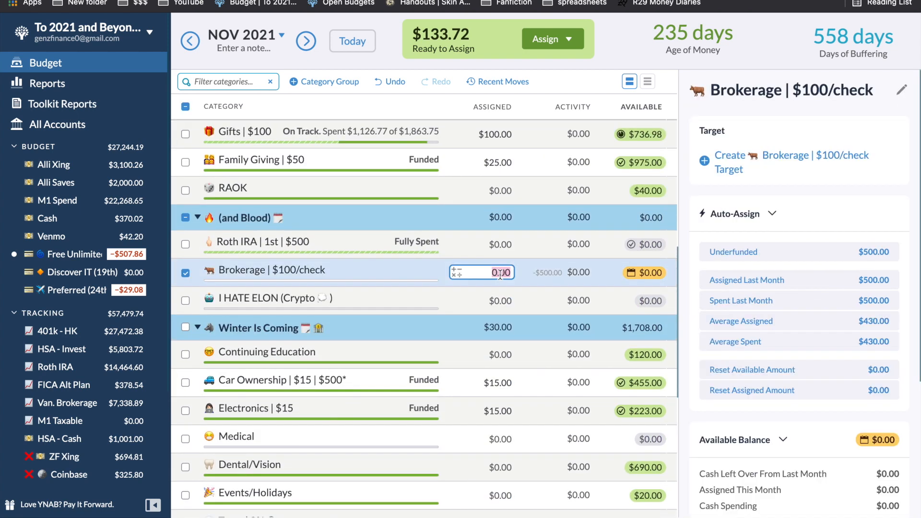
type("130")
key("Return")
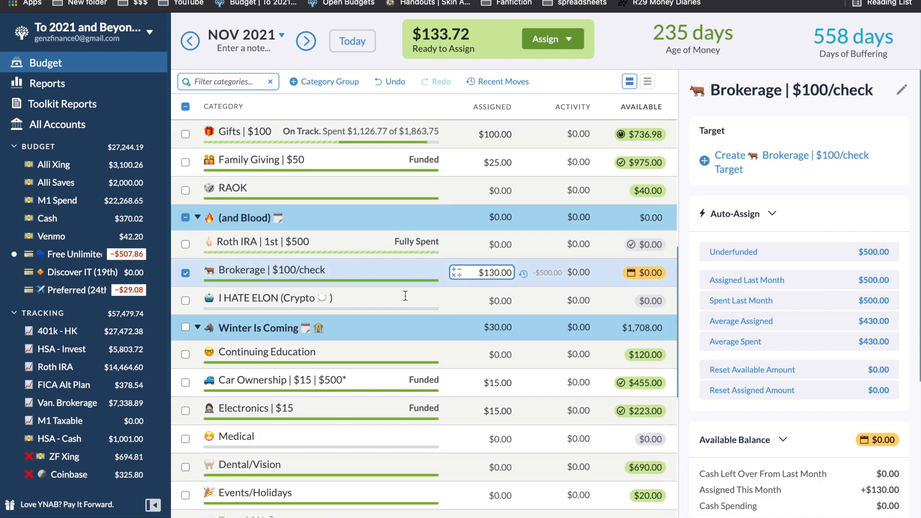
left_click(185, 273)
Add $2 to the Electronics category's assigned amount, making it $17
scroll(495, 278, "down", 2)
scroll(499, 373, "down", 1)
left_click(499, 325)
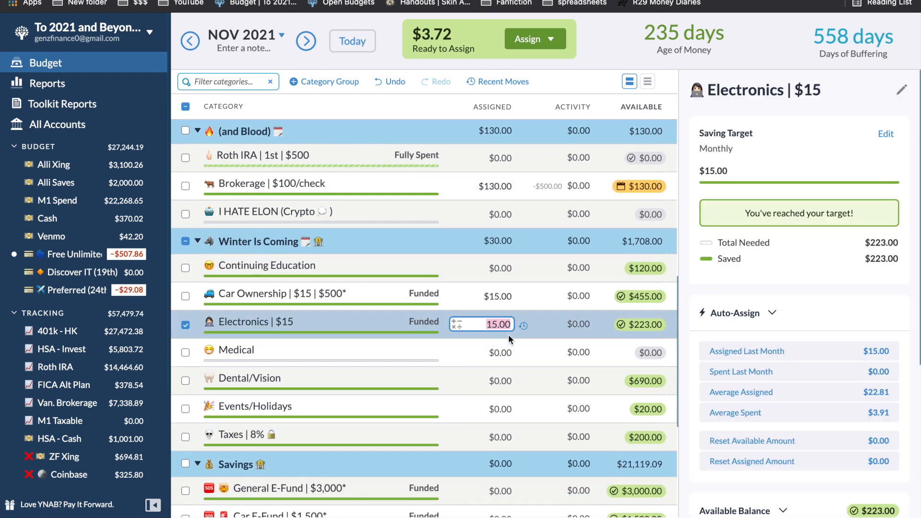
type("+2")
key("Return")
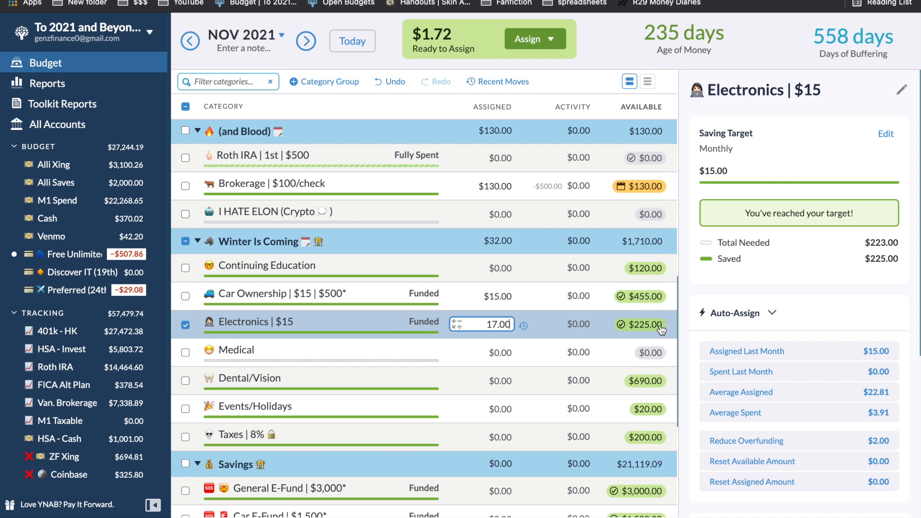
Add $0.59 to the Donations category's assigned amount, making it $25.59, and deselect it
scroll(527, 345, "up", 7)
left_click(498, 360)
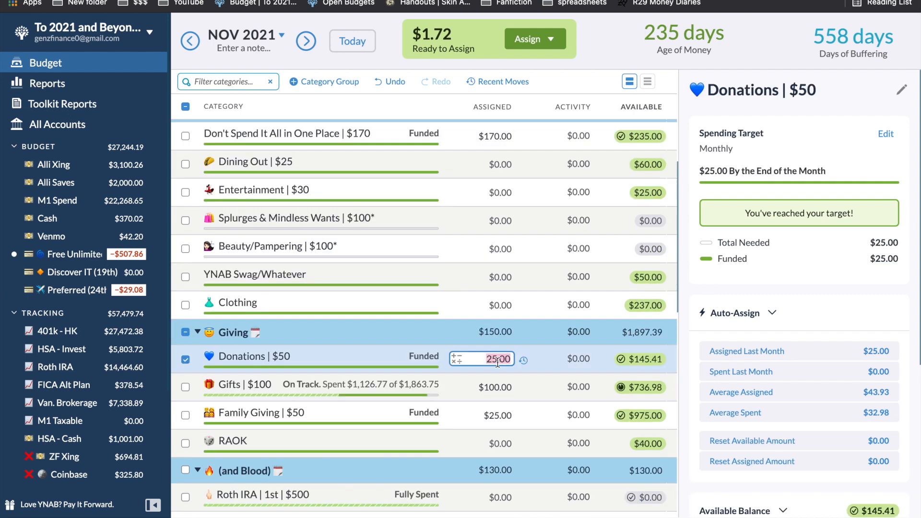
key("Right")
type("+")
type("5")
key("BackSpace")
type(".59")
key("Return")
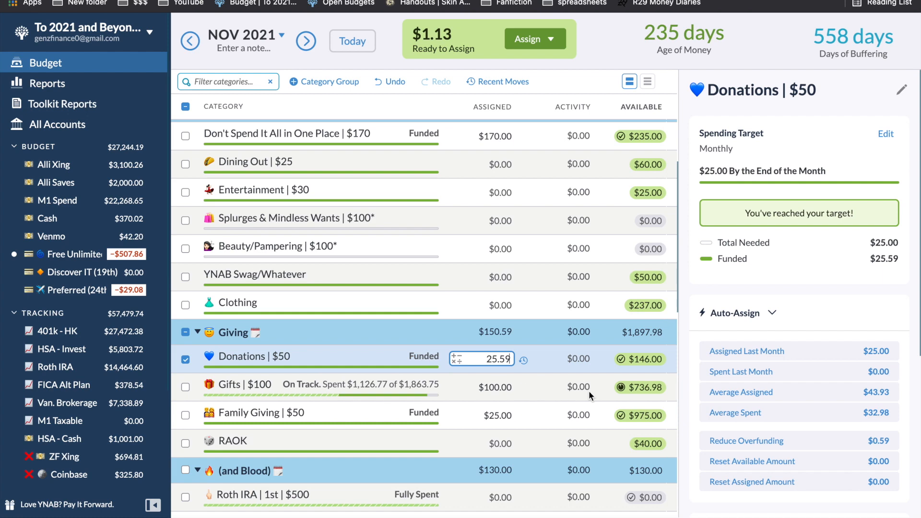
left_click(186, 359)
Go back to October 2021 and add the remaining $1.13 to the Holding/EOQ Bonus category in the Savings group
scroll(535, 362, "up", 5)
scroll(534, 362, "down", 10)
left_click(498, 478)
left_click(190, 40)
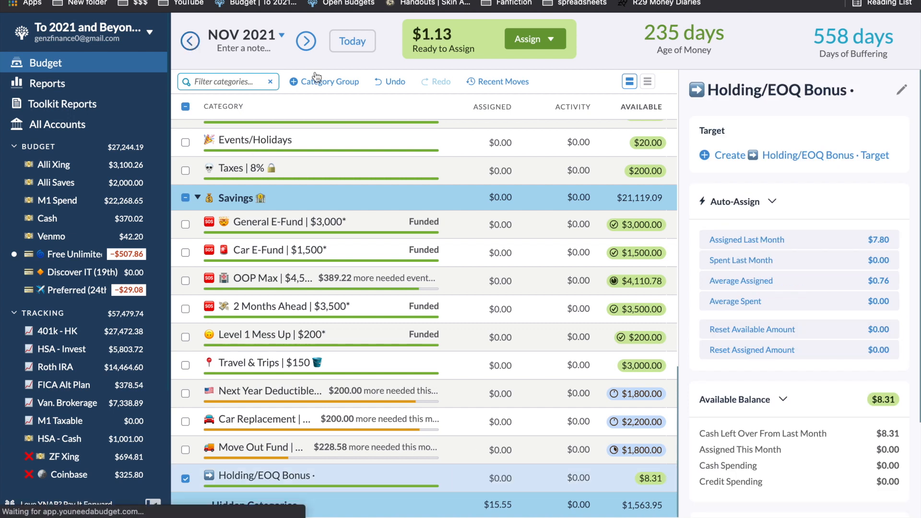
left_click(512, 478)
key("Right")
type("+1.13")
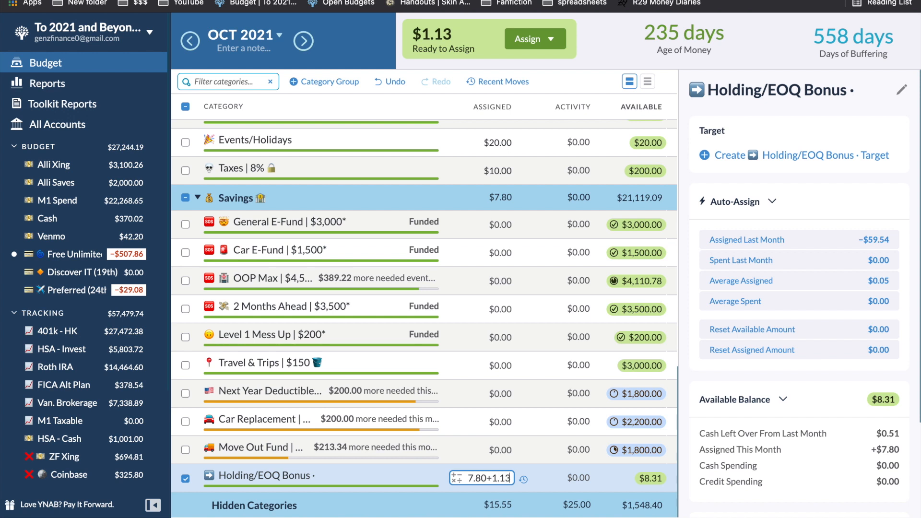
key("Return")
left_click(185, 479)
scroll(410, 334, "up", 10)
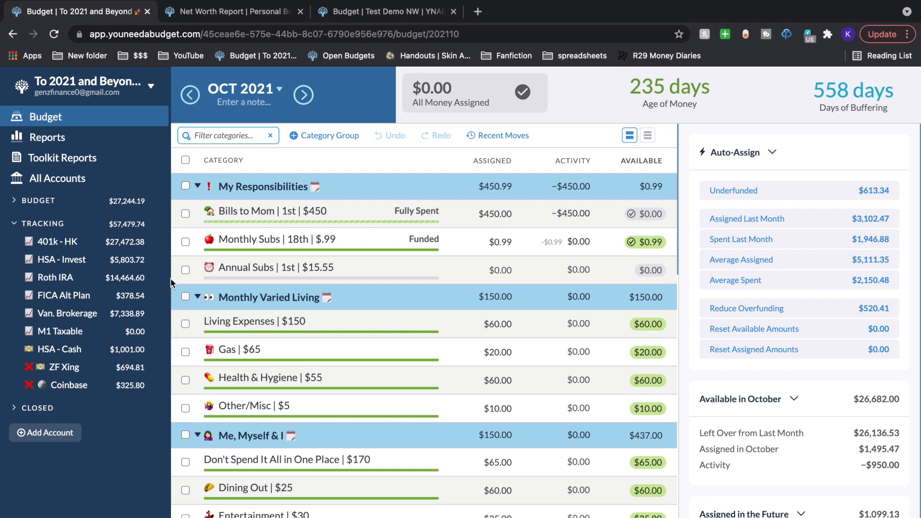
Widen the accounts sidebar and review the Personal Budget 2019-2020 categories and its Net Worth report
left_click_drag(171, 279, 209, 278)
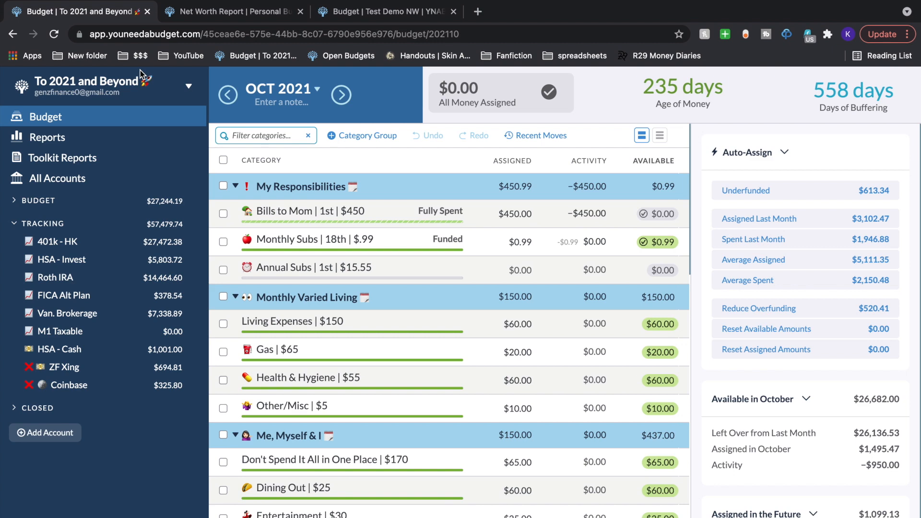
left_click(255, 11)
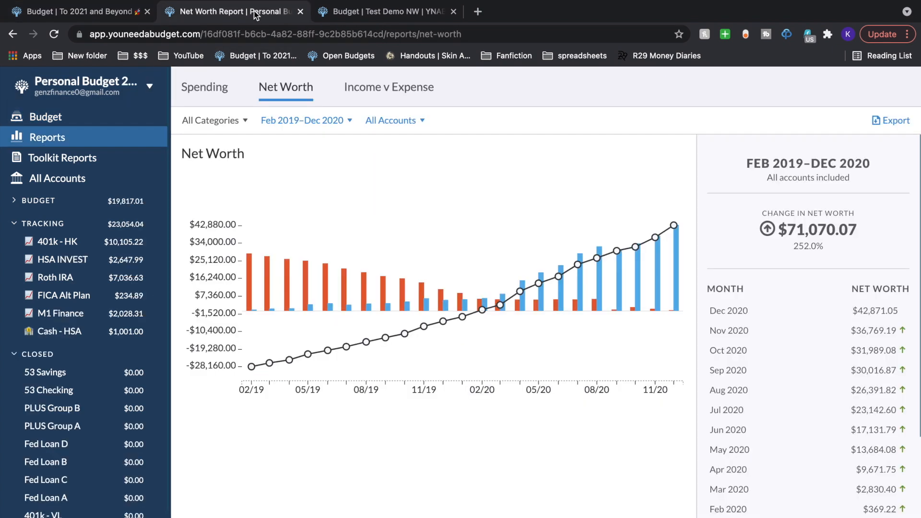
left_click(66, 117)
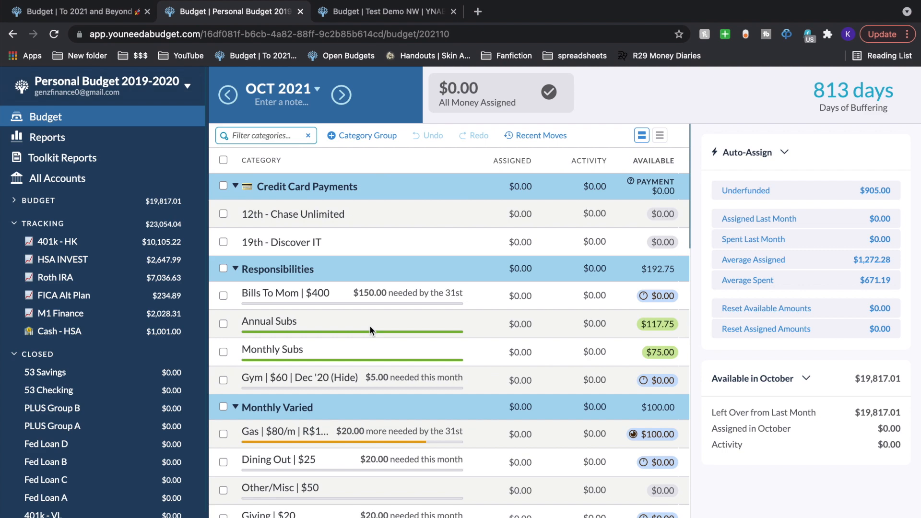
scroll(370, 326, "down", 3)
left_click(110, 139)
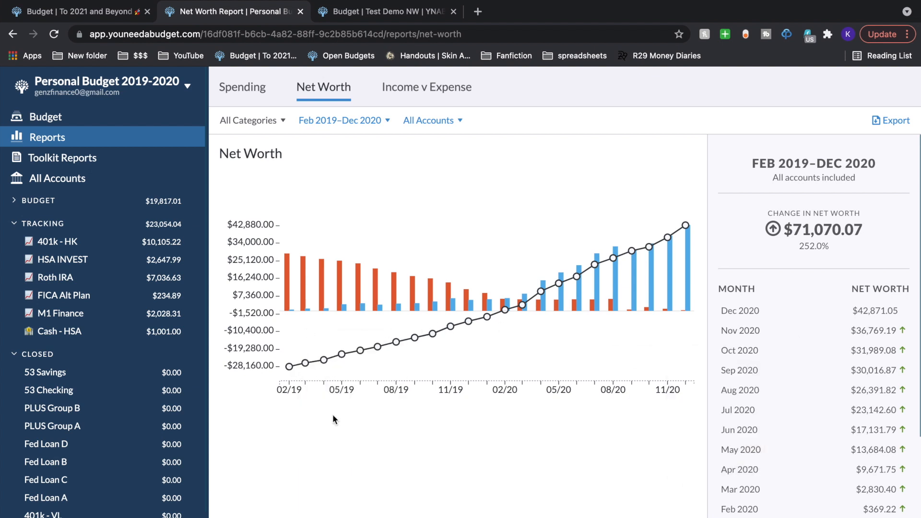
Return to the To 2021 and Beyond budget and select the 12/31/2020 Starting Balance entry in the 401k - HK account
key("ctrl+shift+Tab")
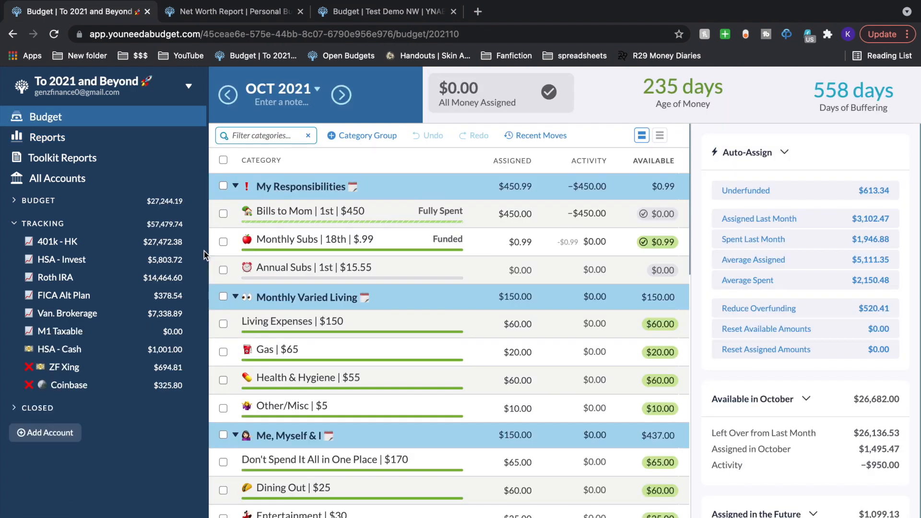
left_click(66, 244)
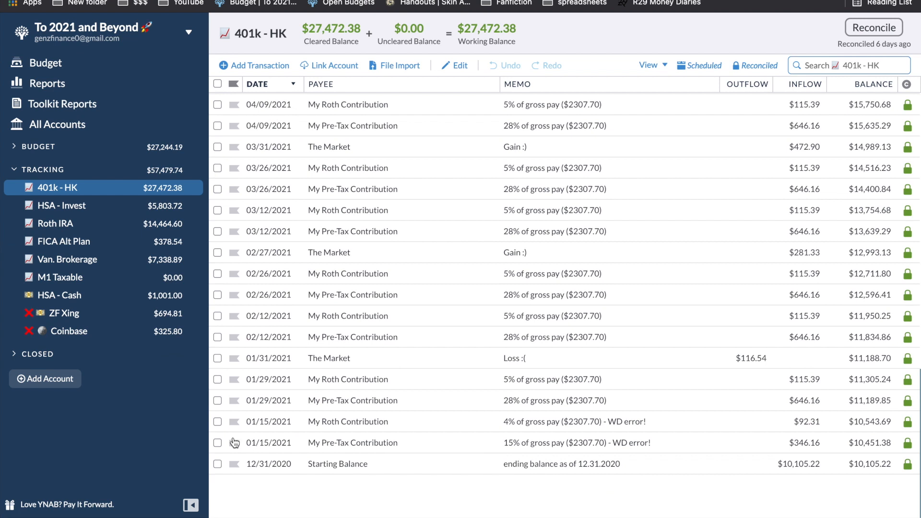
left_click(218, 464)
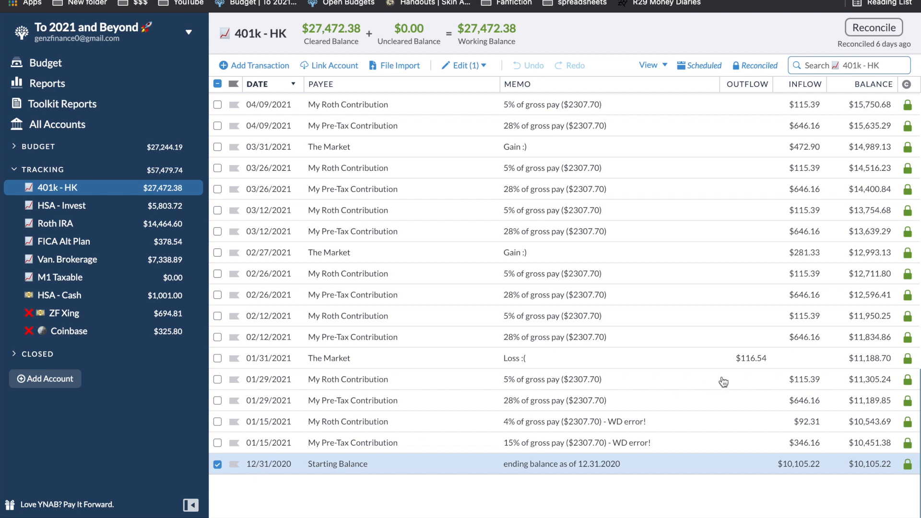
Compare the Personal Budget 2019-2020 net worth report with the To 2021 and Beyond report, inspecting the July 2021 and December 2020 bars
left_click(127, 94)
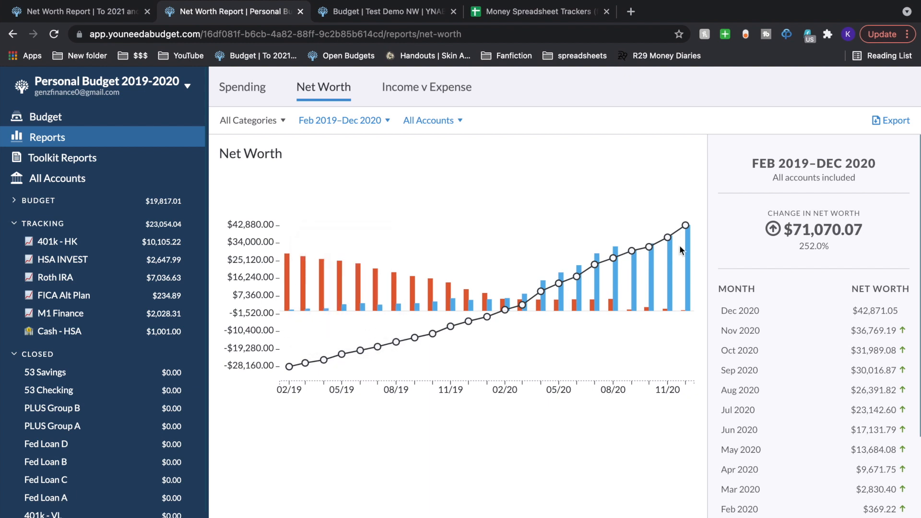
left_click(77, 12)
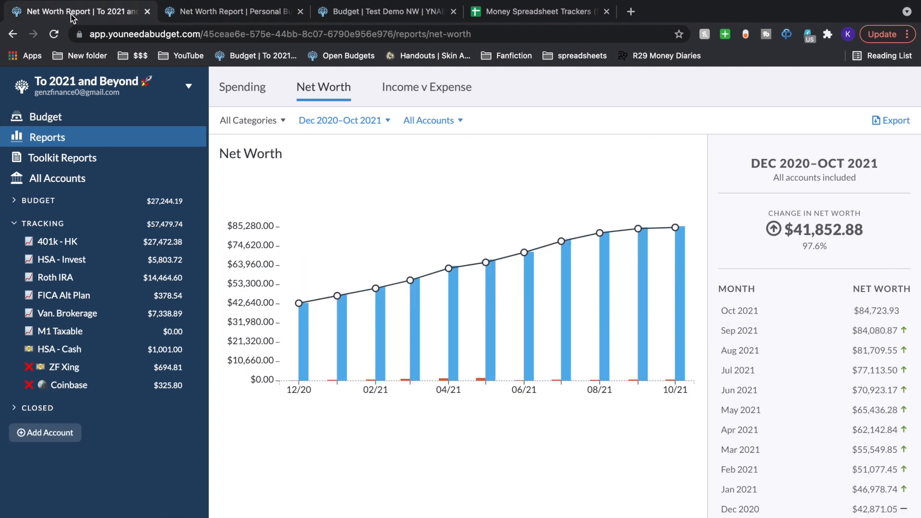
mouse_move(460, 305)
mouse_move(571, 306)
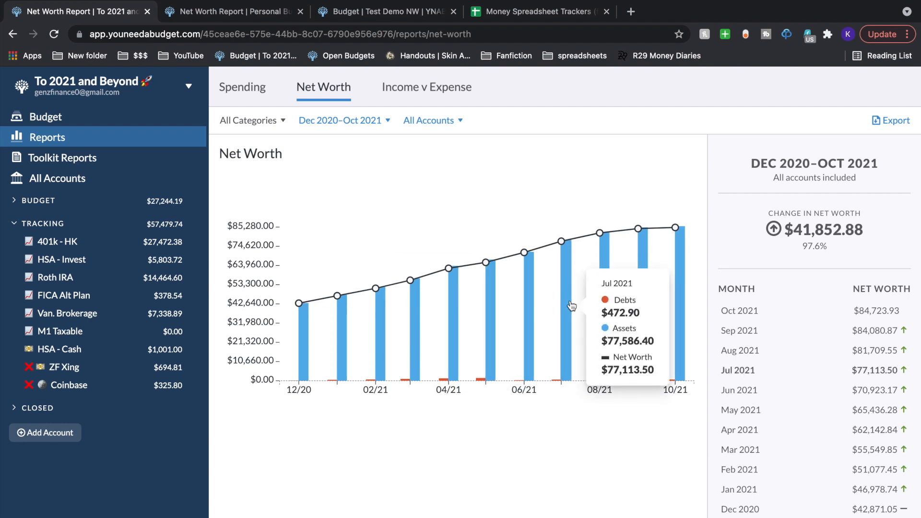
mouse_move(298, 310)
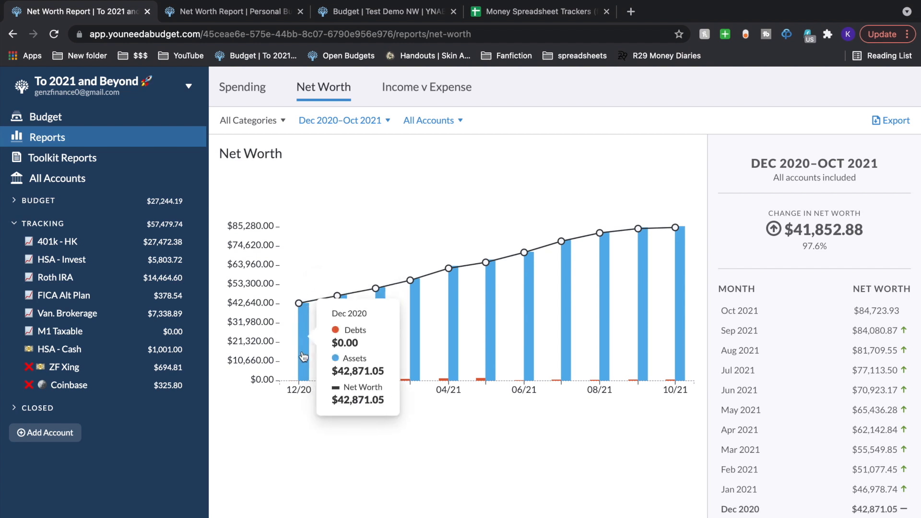
mouse_move(306, 360)
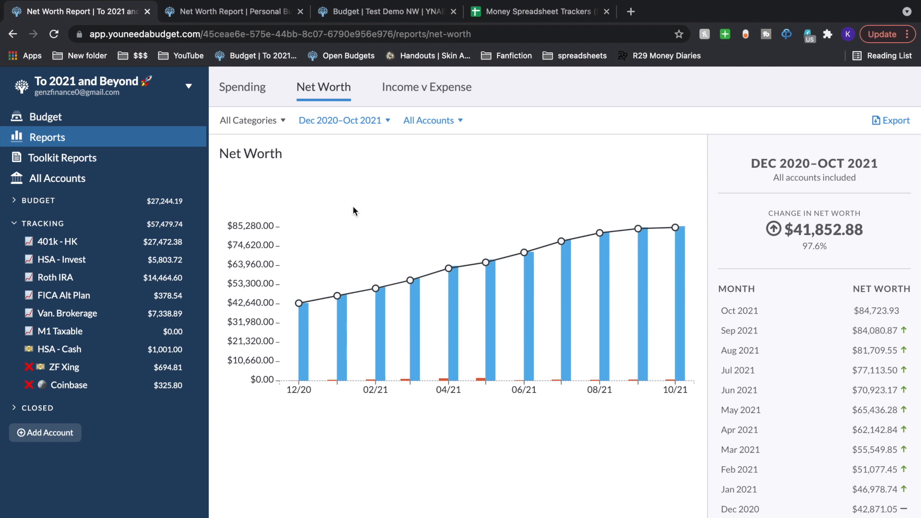
Extend the net worth report's timeframe to all dates, February 2019 to October 2021, and inspect the October 2021 point
left_click(354, 132)
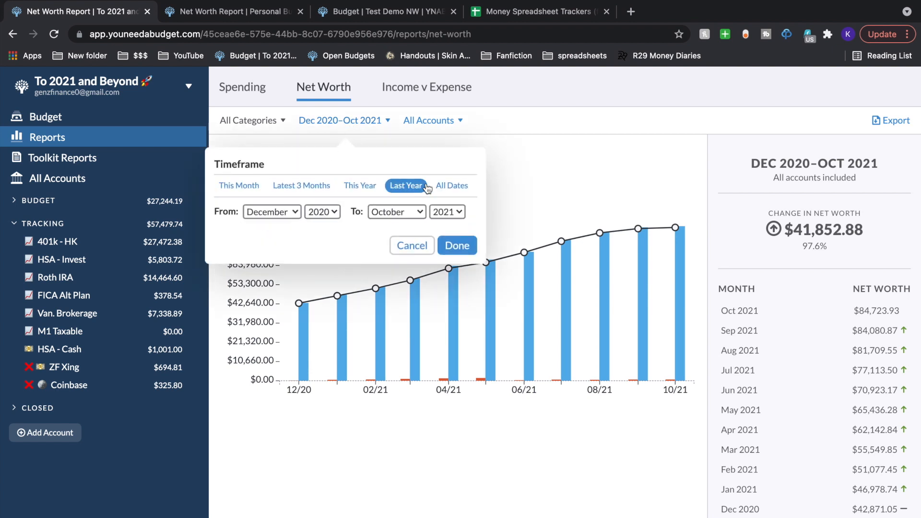
left_click(452, 190)
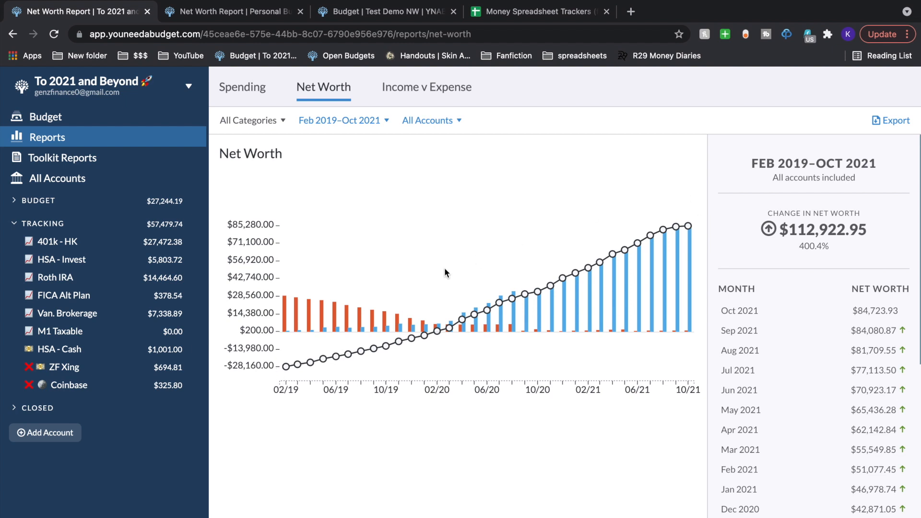
mouse_move(691, 235)
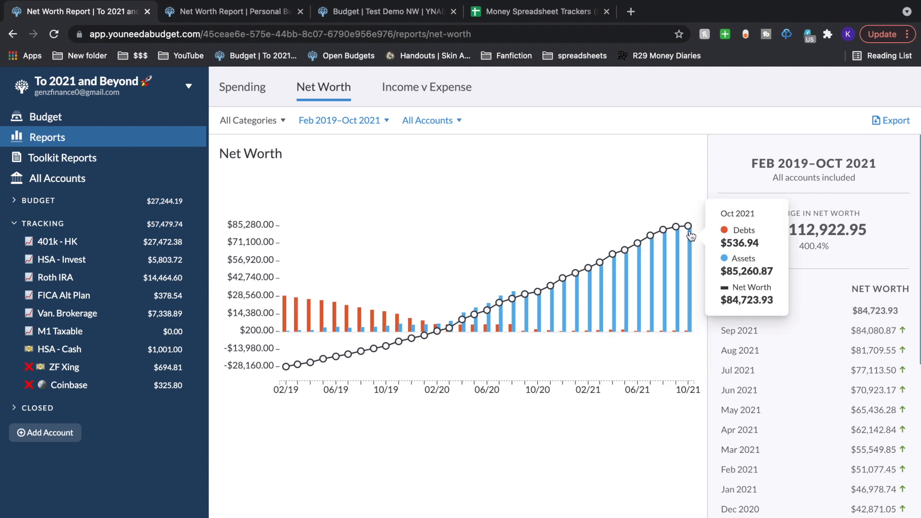
Switch to the Test Demo NW budget and add an unlinked checking account named Checking/Savings with a 5000 balance
left_click(371, 19)
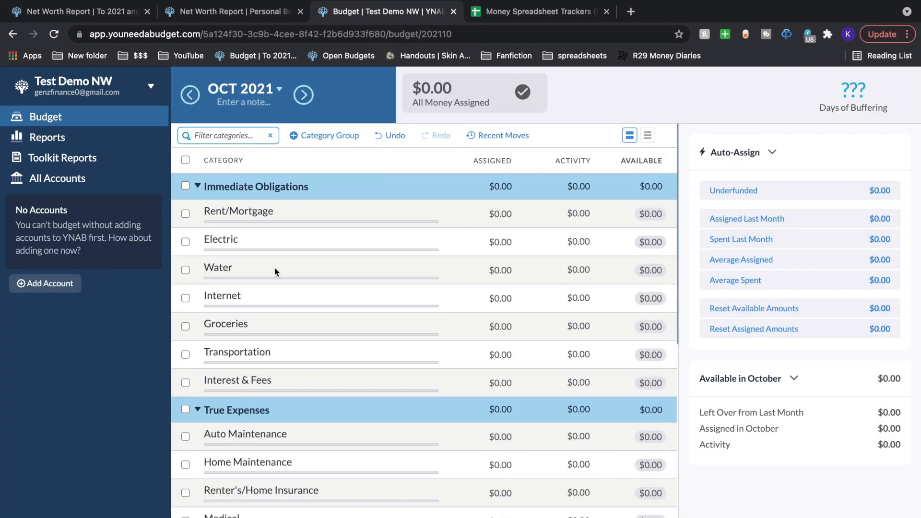
scroll(302, 286, "down", 2)
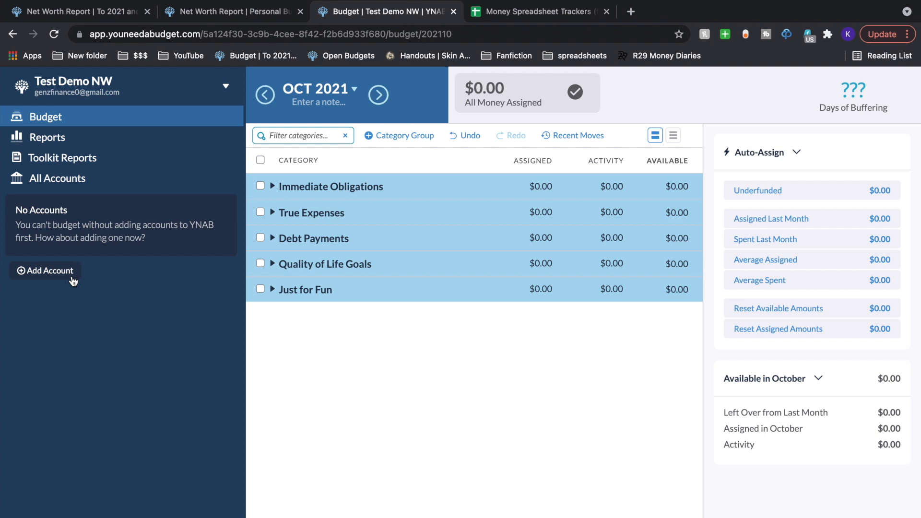
left_click(72, 278)
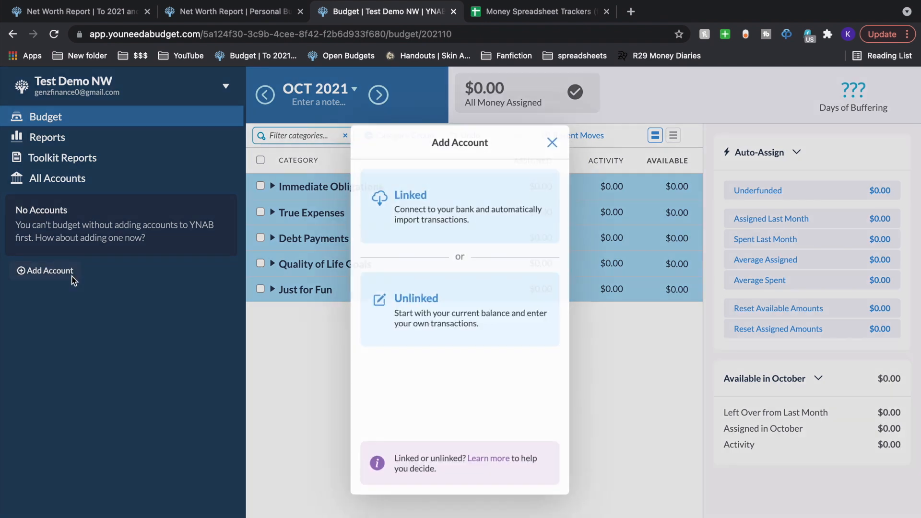
left_click(432, 288)
left_click(427, 171)
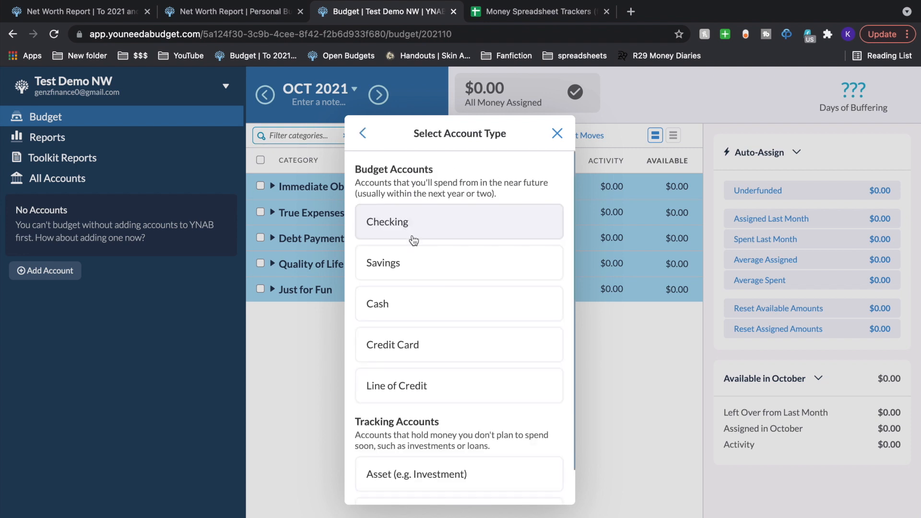
left_click(414, 241)
left_click(402, 259)
type("Checking/Savings")
key("Tab")
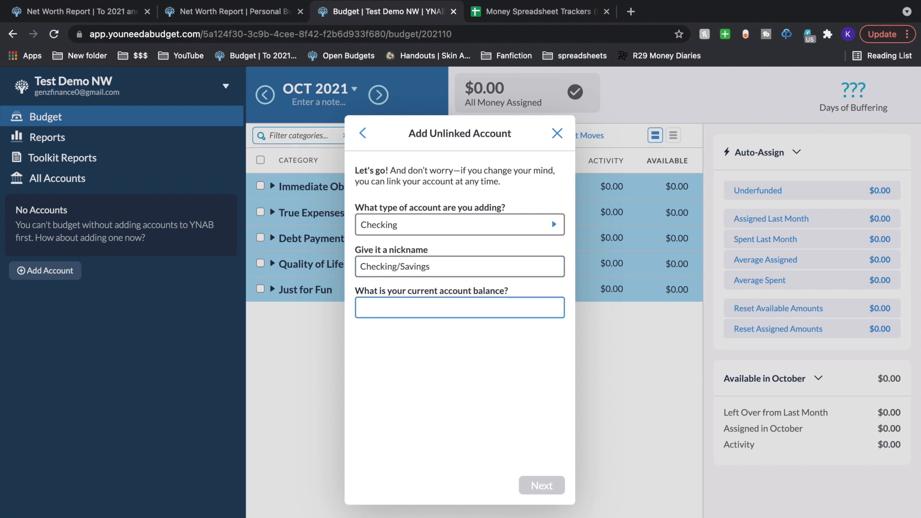
type("5000")
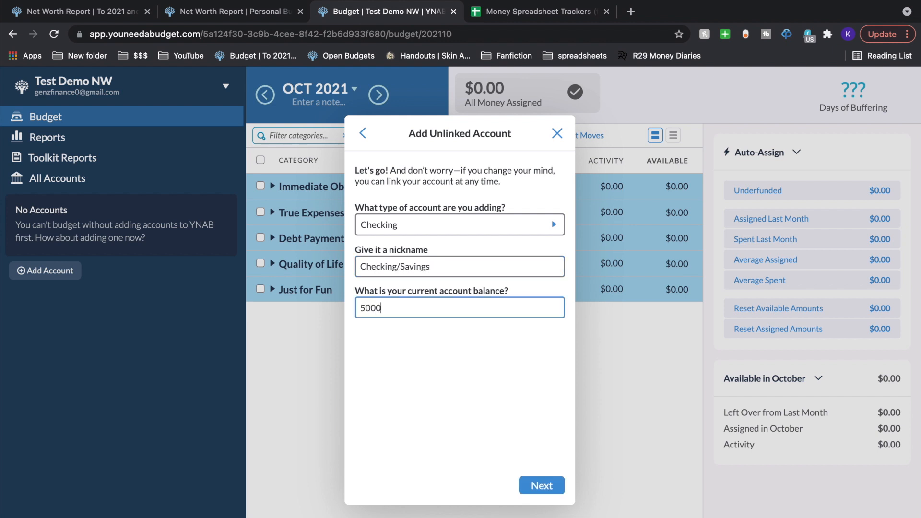
key("Return")
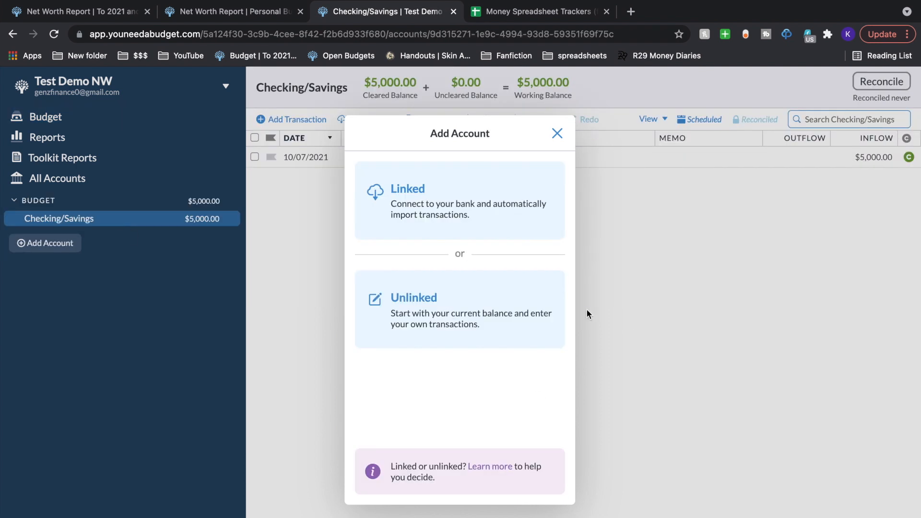
Add an unlinked Asset (e.g. Investment) tracking account named 401k with a current balance of 1000
left_click(461, 294)
left_click(424, 225)
scroll(499, 346, "down", 2)
left_click(425, 444)
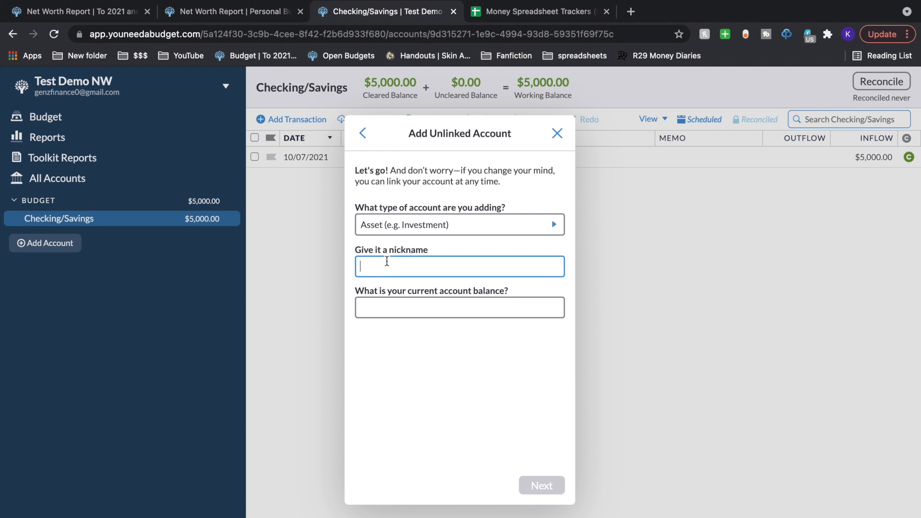
type("401k")
left_click(421, 303)
type("1000")
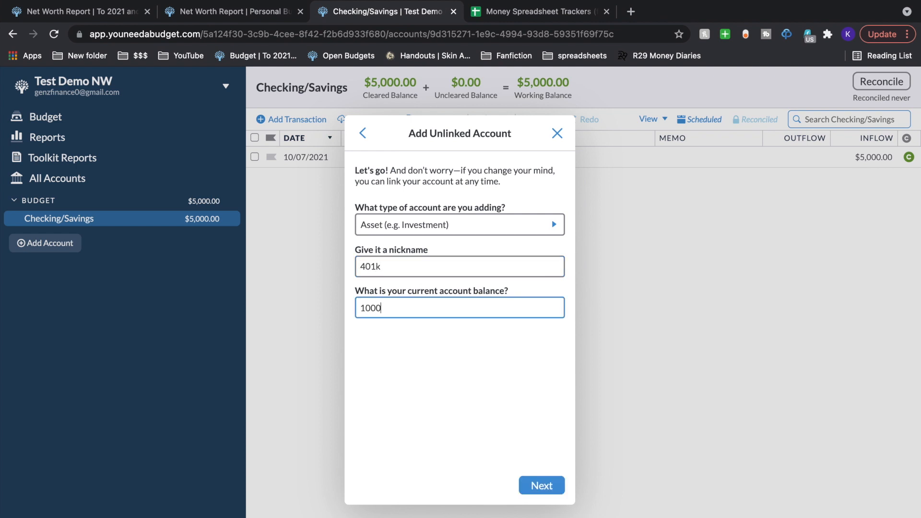
key("Return")
Add another unlinked asset tracking account named Roth IRA with a current balance of 3000
left_click(447, 330)
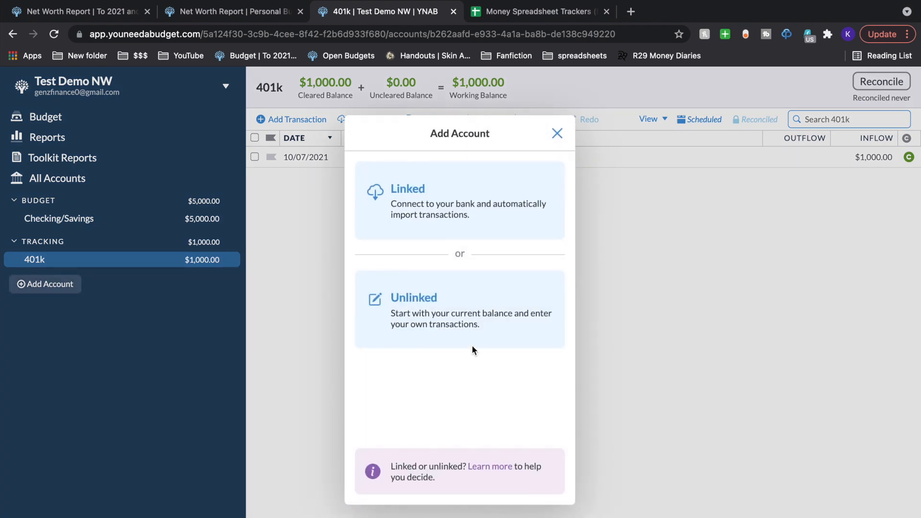
left_click(441, 336)
left_click(370, 277)
type("Roth IRA")
key("Tab")
type("5000")
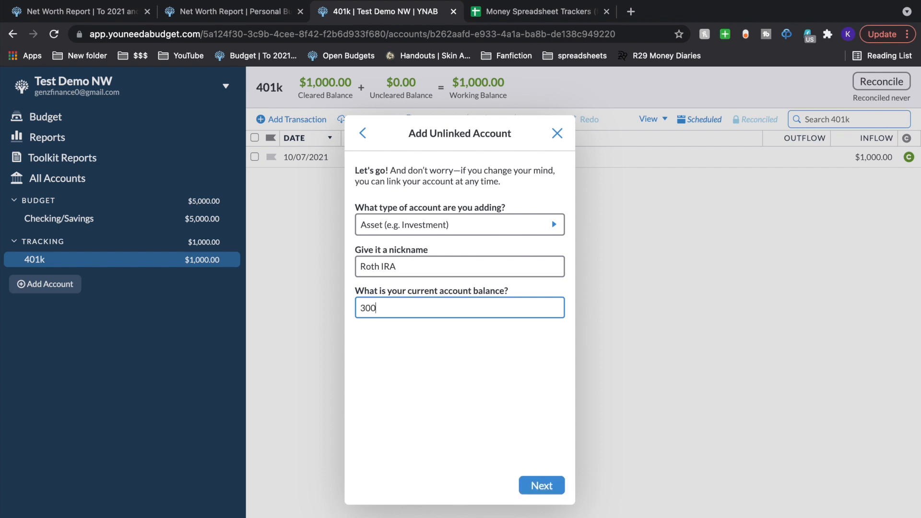
key("Return")
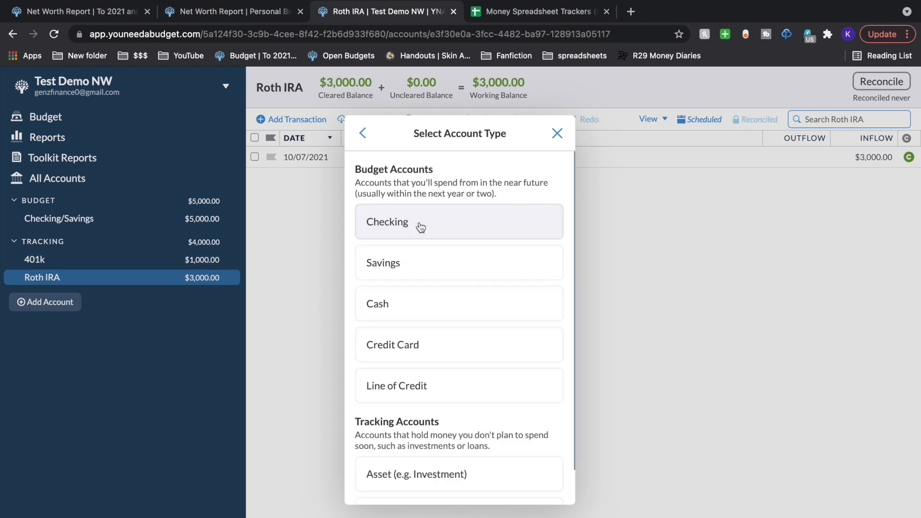
Add a Liability (e.g. Mortgage) tracking account named Car Loan with a balance of 2000, and view the Net Worth report
scroll(490, 387, "down", 2)
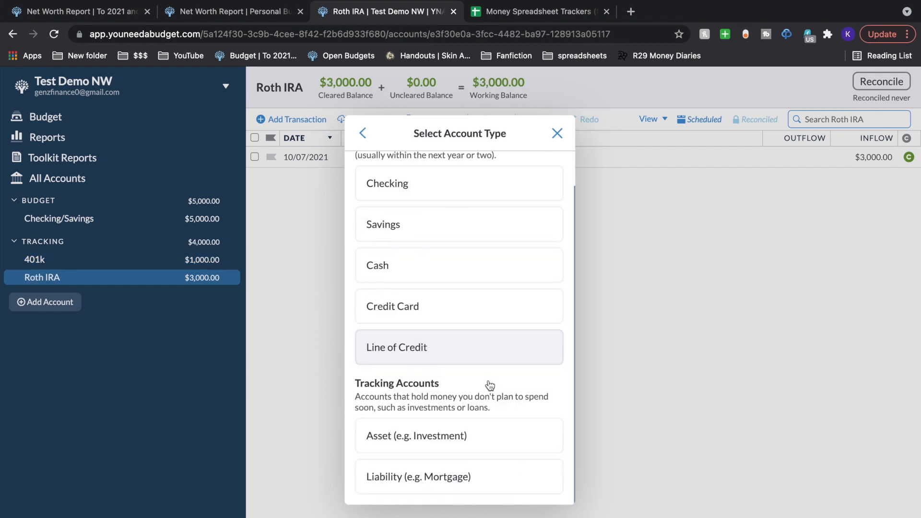
left_click(430, 503)
type("Car Loan")
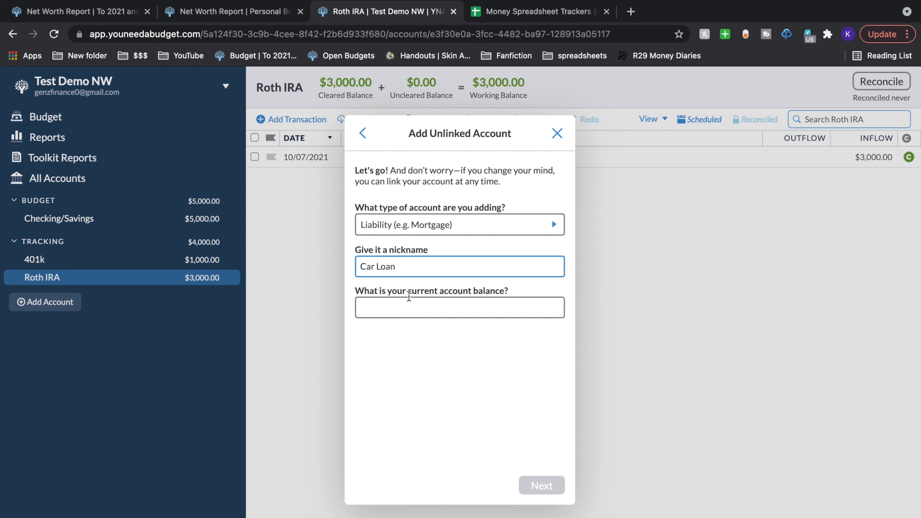
left_click(409, 307)
type("2000")
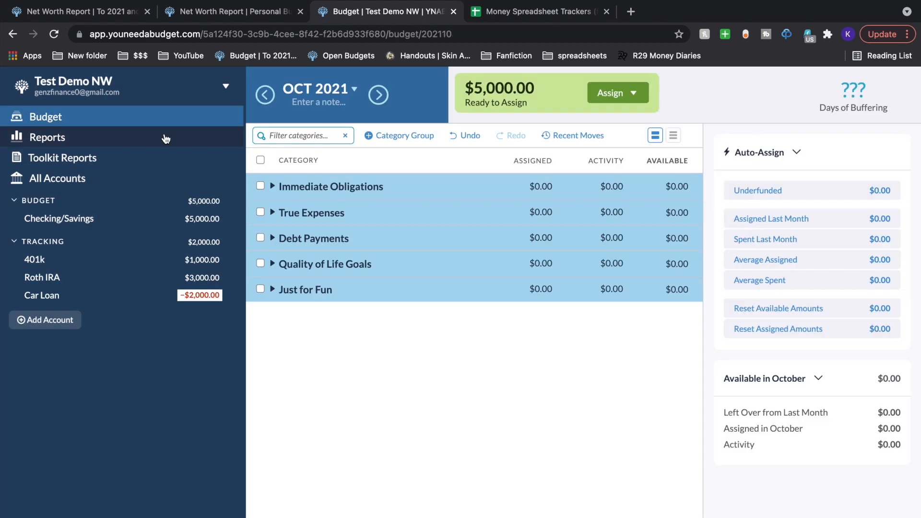
left_click(47, 137)
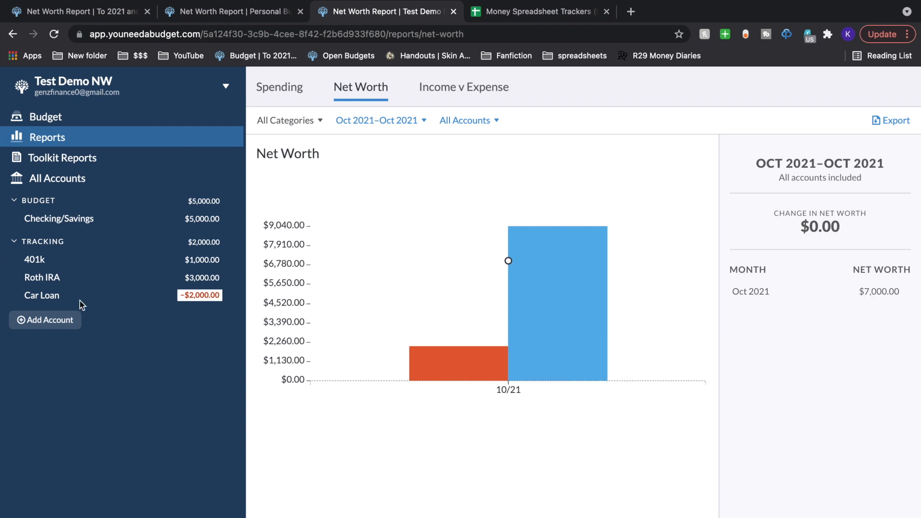
Add an unlinked Asset (e.g. Investment) tracking account named Previous Assets with a current balance of 0
left_click(65, 328)
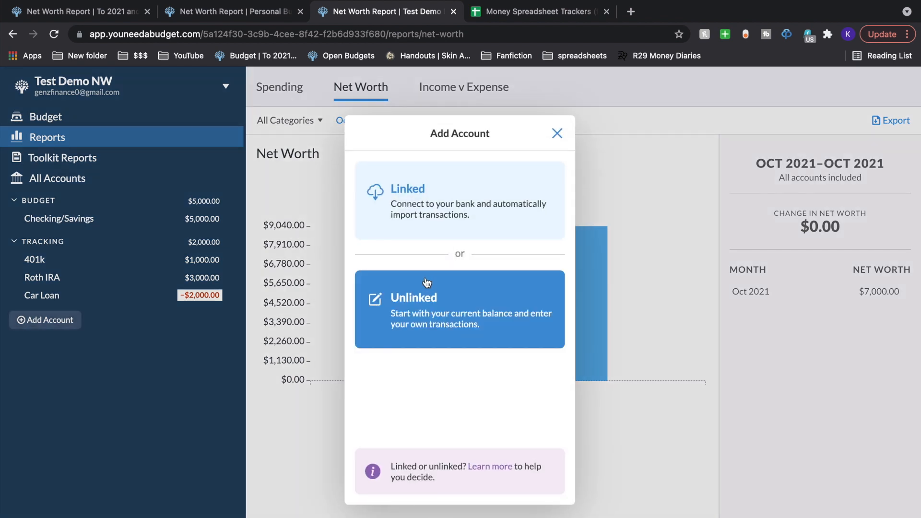
left_click(427, 282)
left_click(438, 232)
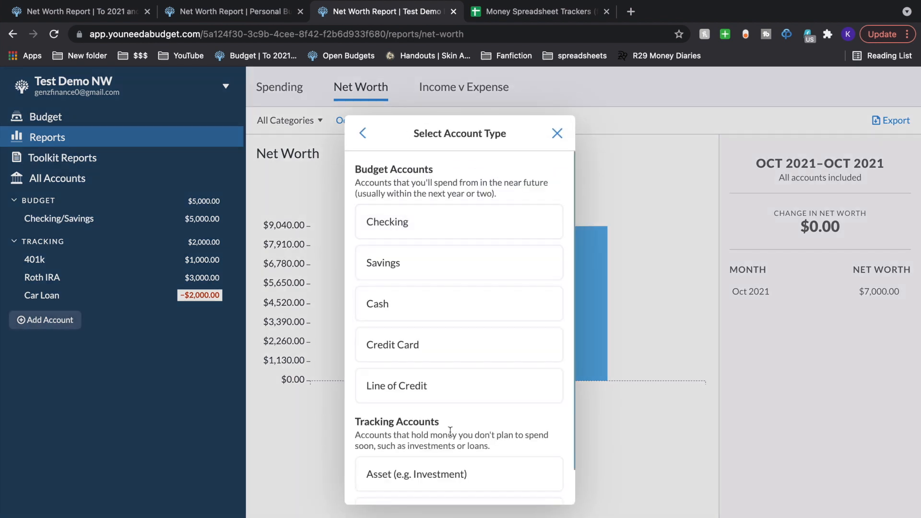
scroll(437, 453, "down", 1)
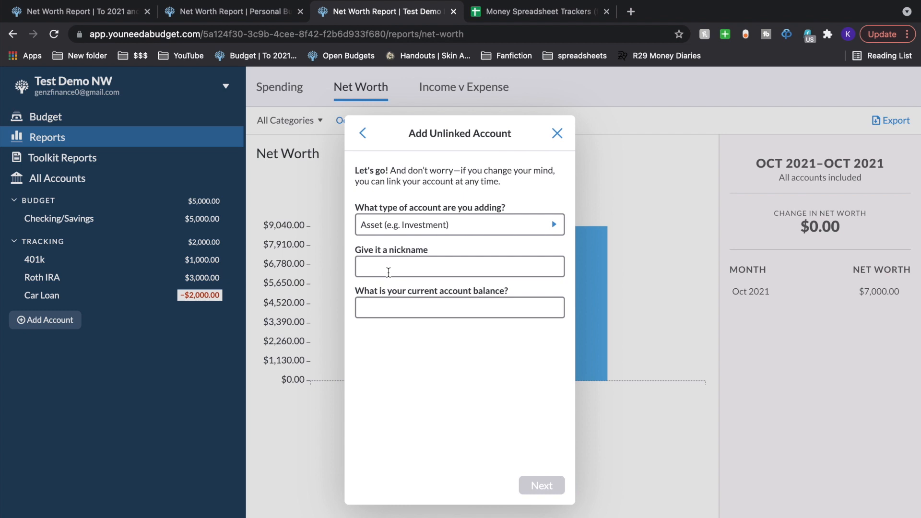
type("Previous Assets")
key("Tab")
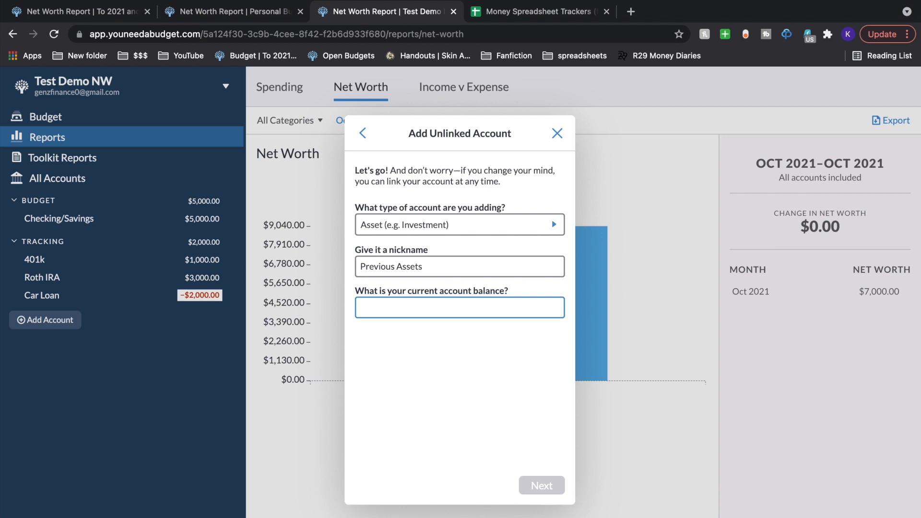
type("0")
key("Return")
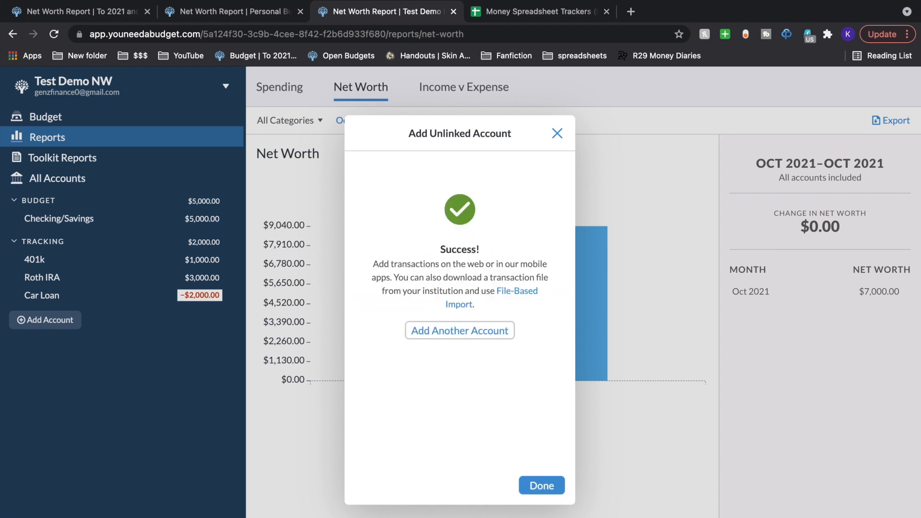
key("Return")
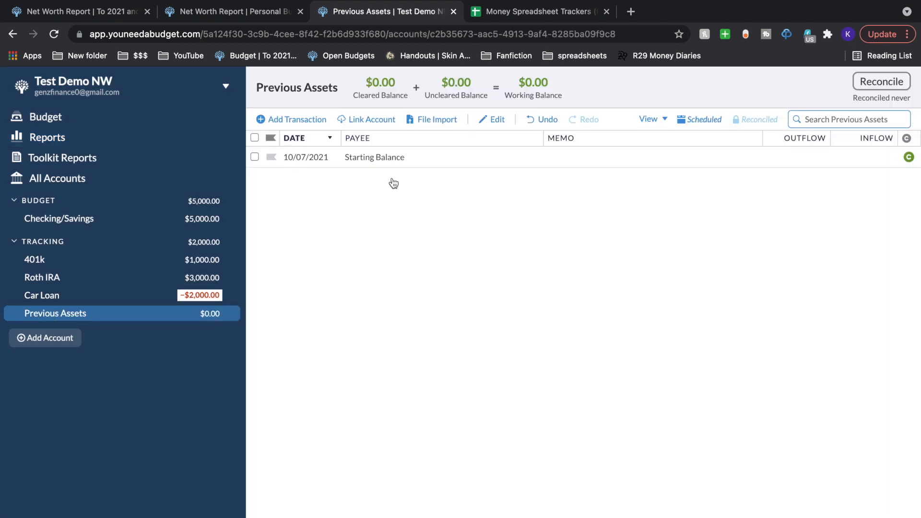
Start a new transaction in the Previous Assets account dated 01/31/2021
left_click(301, 128)
left_click(278, 194)
left_click(278, 194)
left_click(278, 194)
left_click(278, 194)
left_click(279, 193)
left_click(279, 194)
left_click(278, 194)
left_click(278, 194)
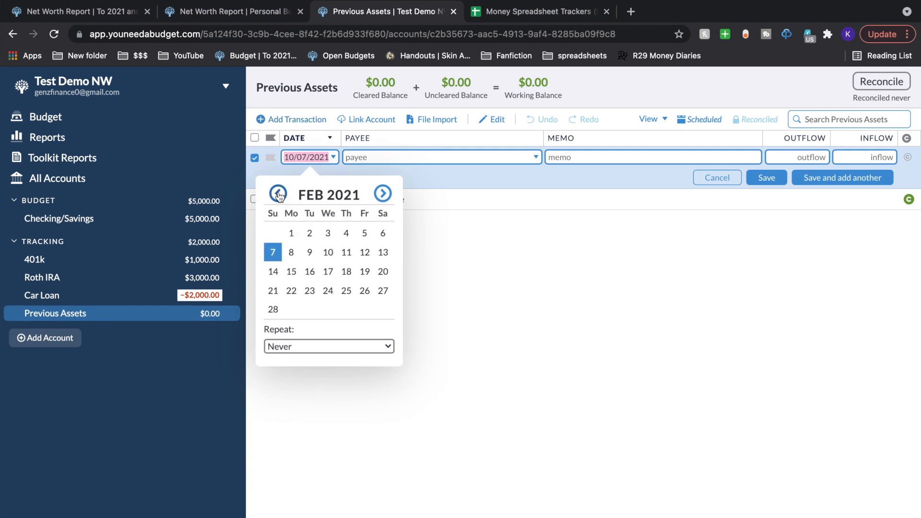
left_click(278, 194)
left_click(273, 329)
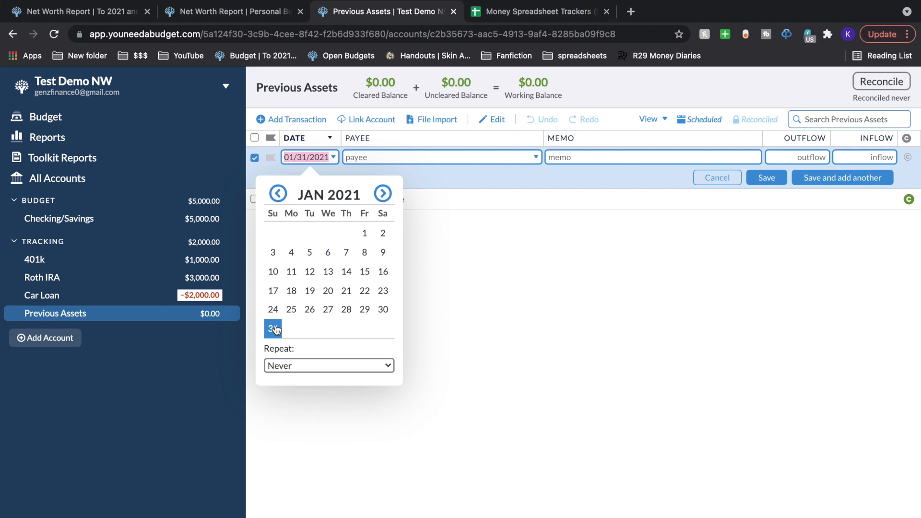
left_click(276, 329)
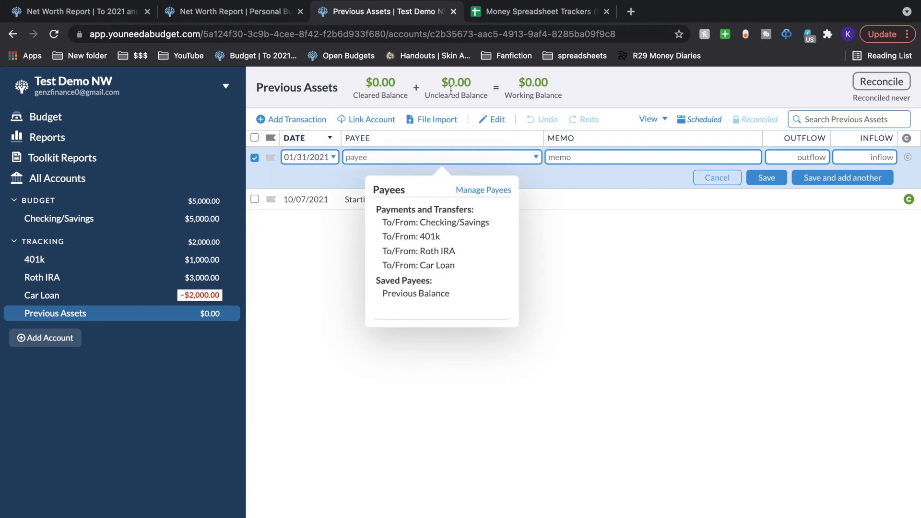
Complete the transaction with payee Previous Balance, memo "combined sum of all assets (checking/savings/401k/ira)" and a 400 inflow, and save it
left_click(422, 294)
type("combined sum of all assets (checking/savings/401k/ira)")
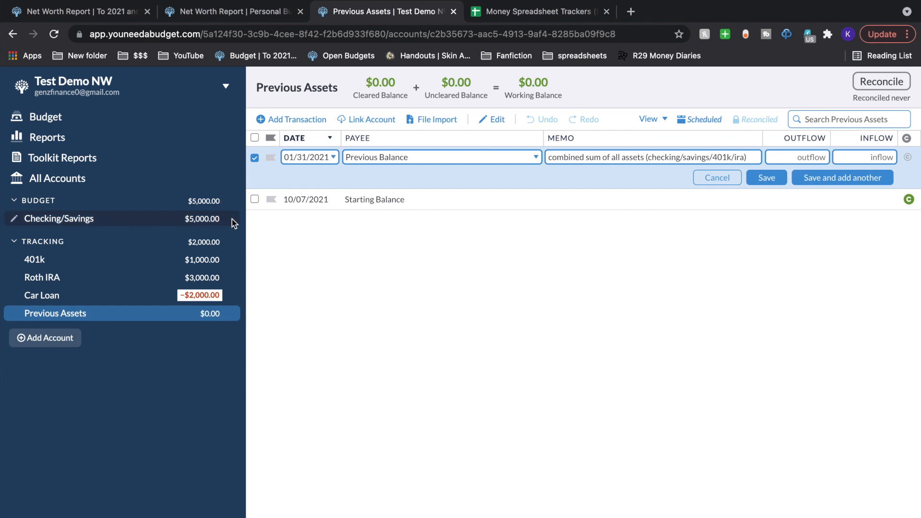
left_click(811, 157)
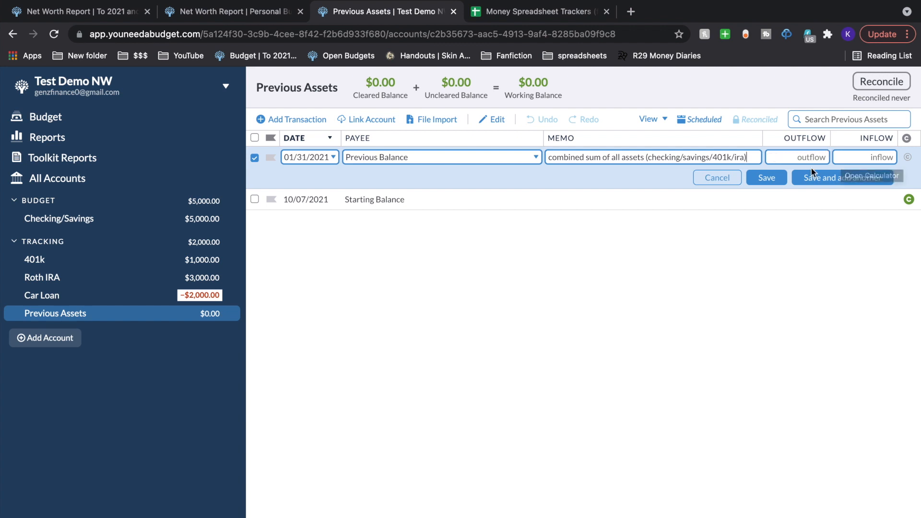
left_click(854, 156)
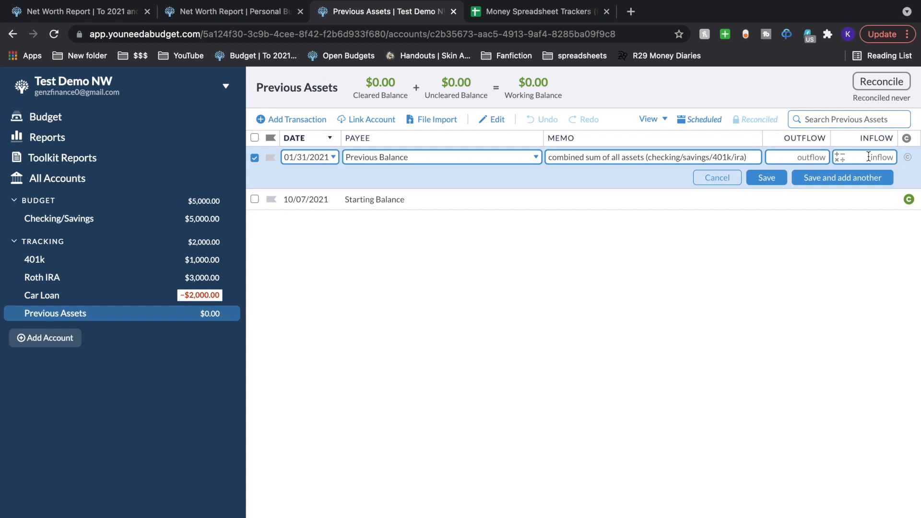
type("400")
key("Return")
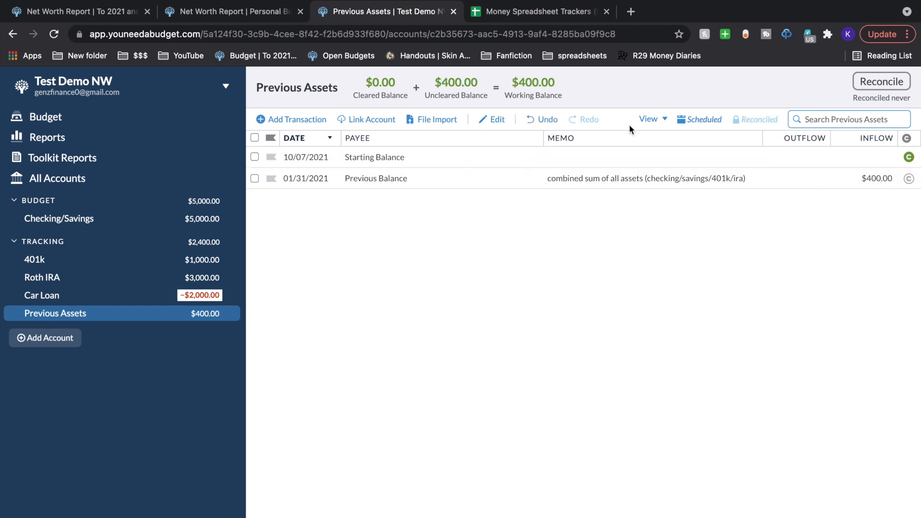
Show the running balance in the Previous Assets account register
left_click(649, 119)
left_click(556, 245)
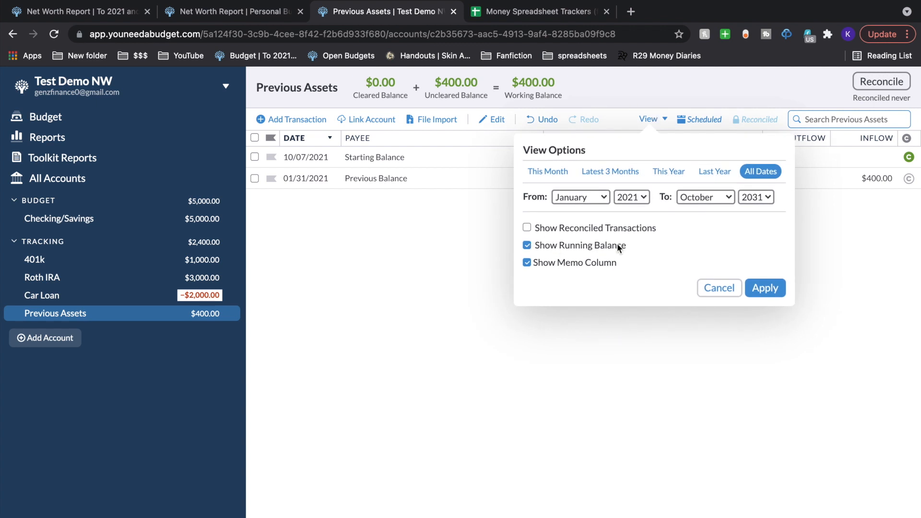
left_click(765, 288)
Duplicate the 01/31/2021 Previous Balance transaction, date the copy 02/28/2021 and clear its inflow amount
left_click(255, 179)
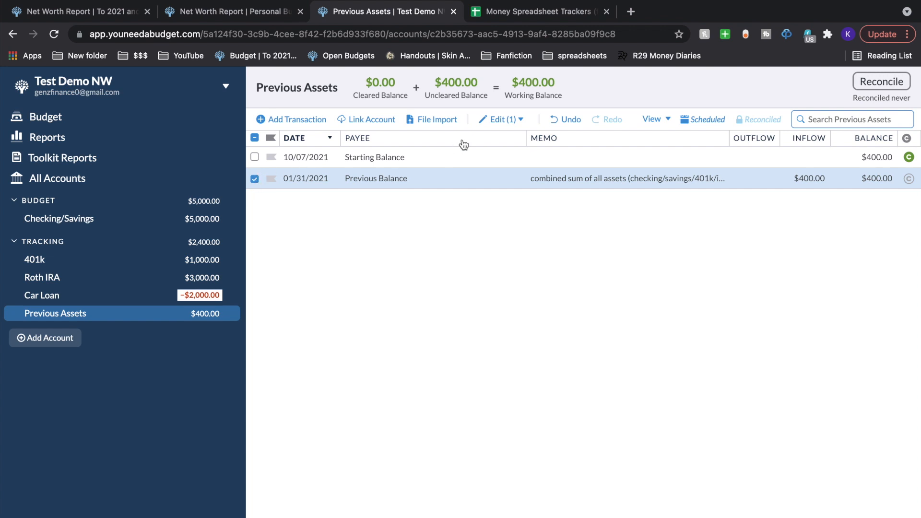
left_click(518, 120)
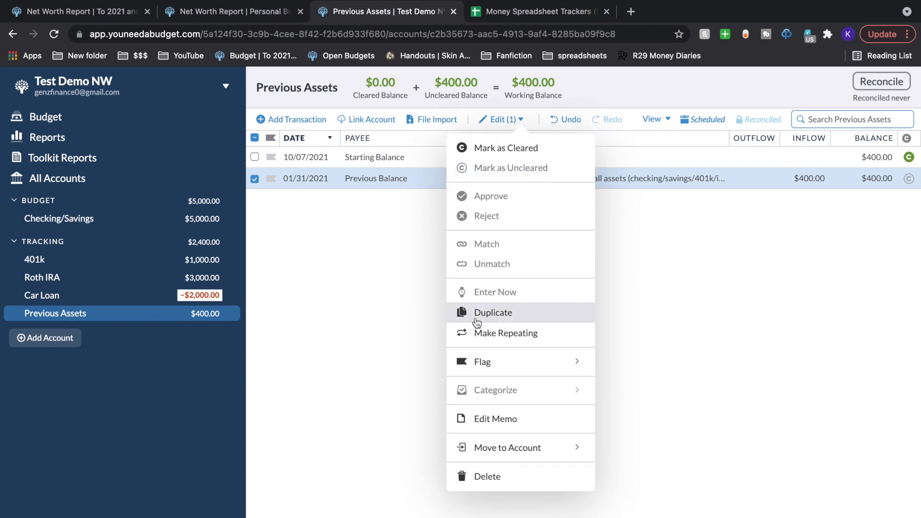
left_click(498, 313)
left_click(298, 174)
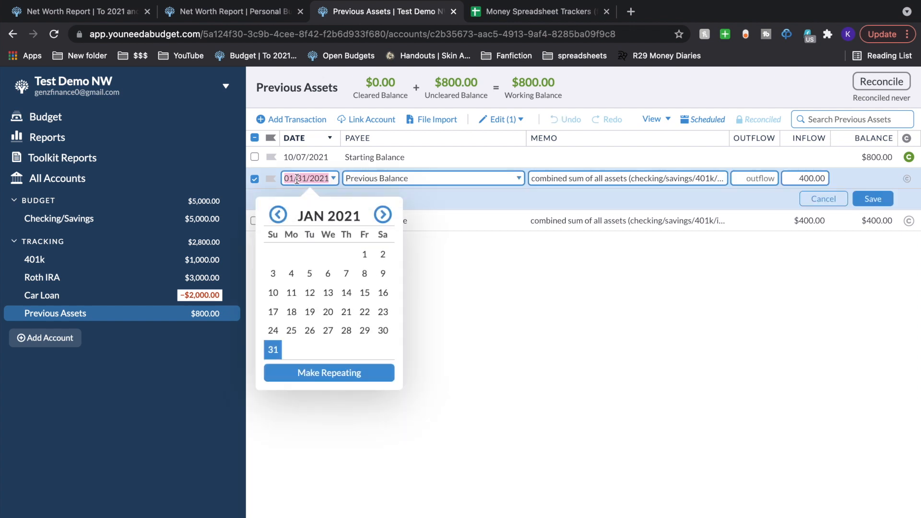
left_click(382, 215)
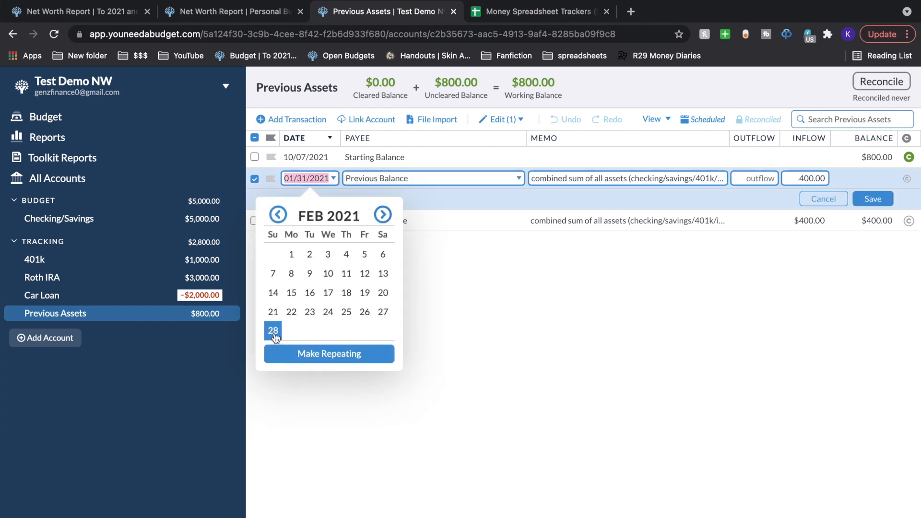
left_click(275, 336)
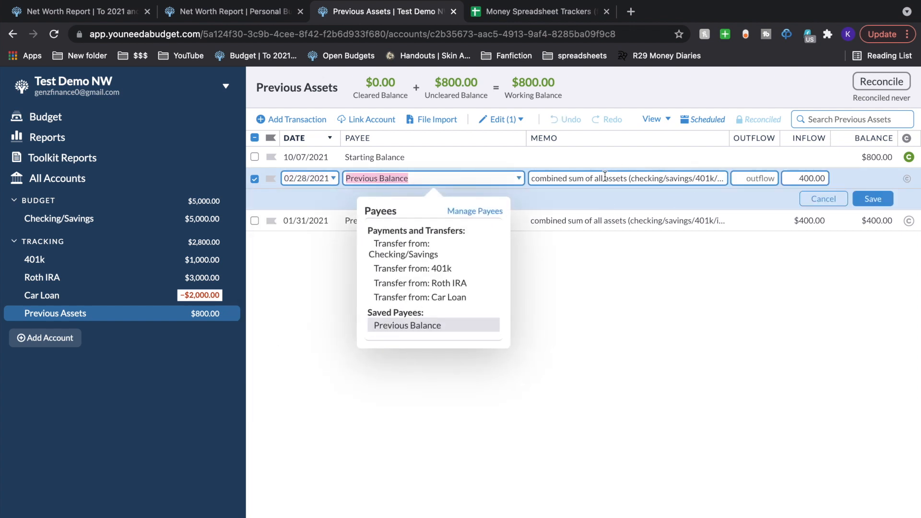
left_click(812, 178)
key("BackSpace")
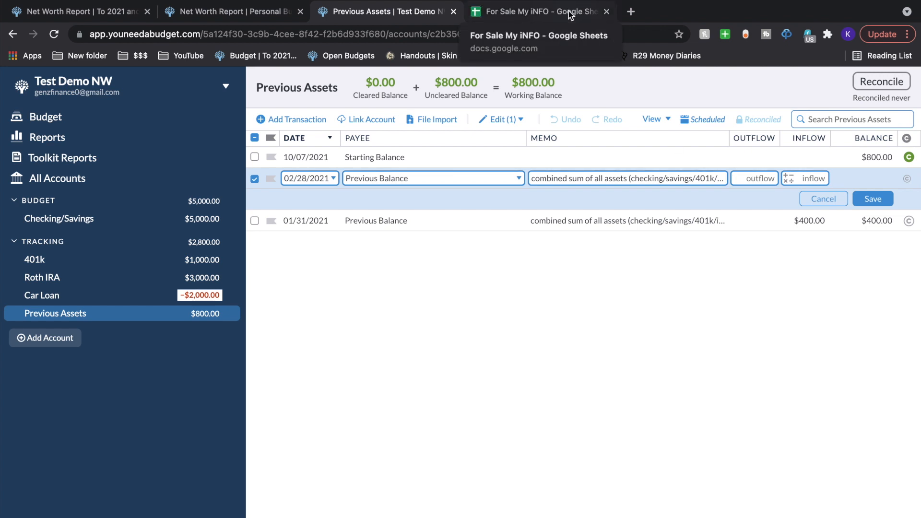
Switch to the For Sale My iNFO Google Sheet and examine the monthly dollar change column under Total Assets at 75% zoom
left_click(570, 15)
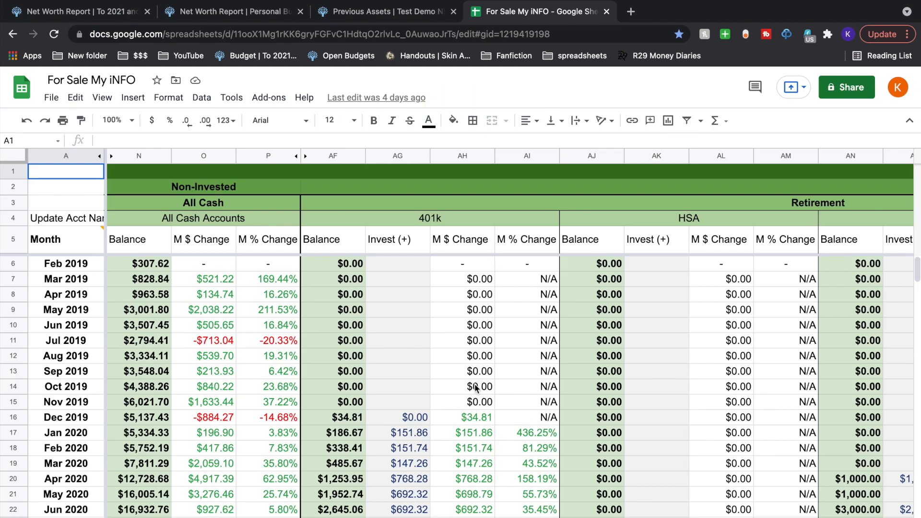
left_click(126, 120)
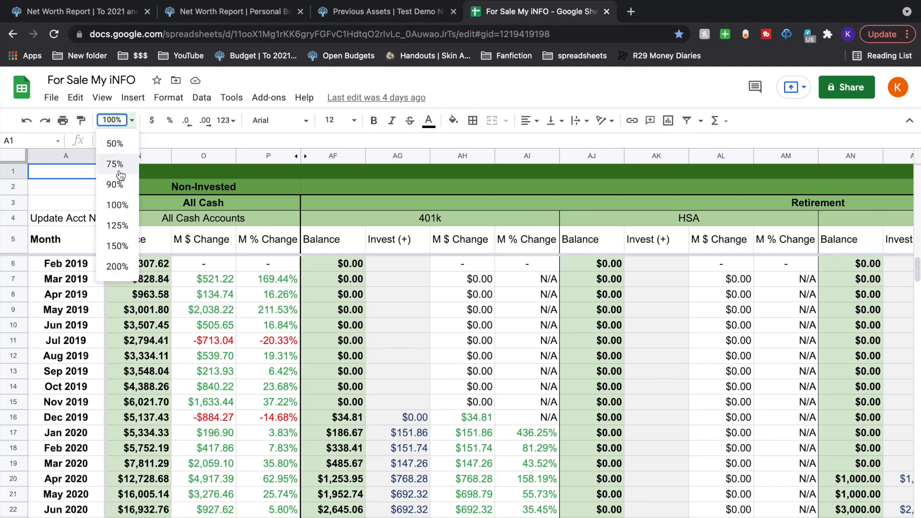
left_click(116, 165)
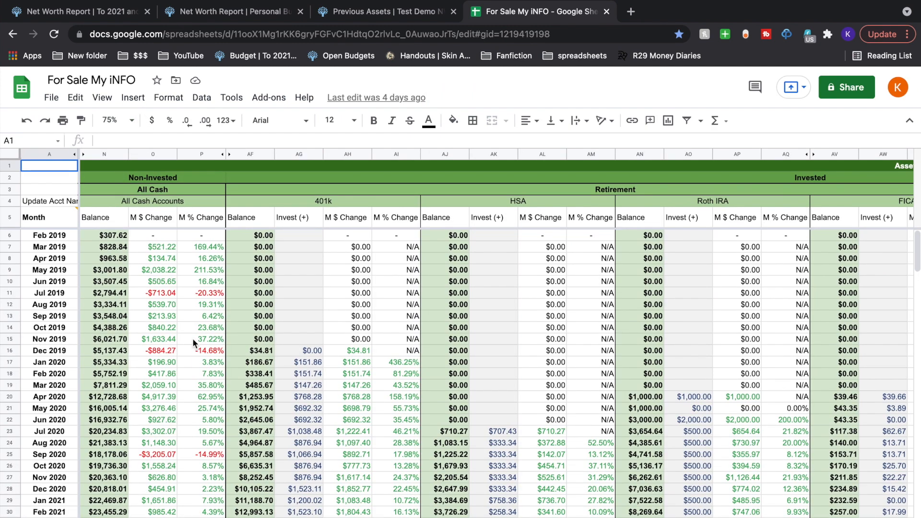
scroll(525, 245, "right", 15)
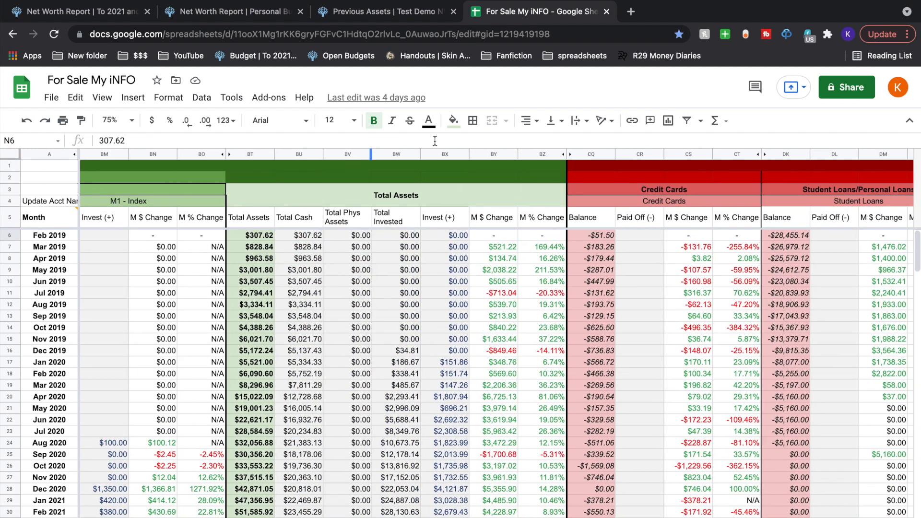
scroll(523, 249, "right", 1)
left_click(188, 201)
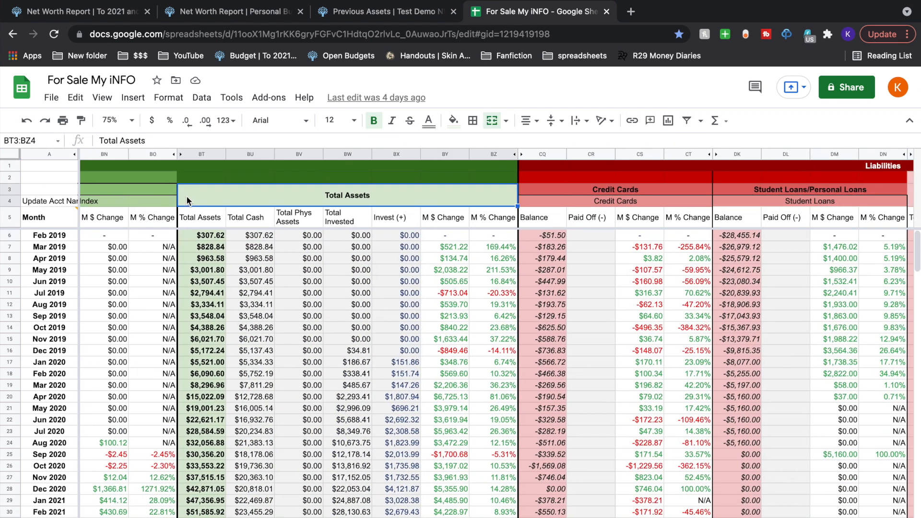
left_click(446, 155)
scroll(465, 240, "right", 2)
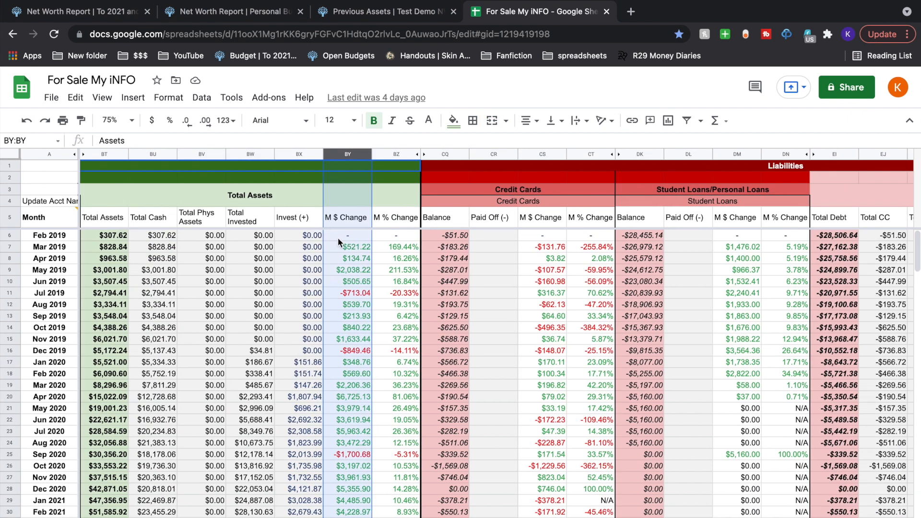
left_click(343, 248)
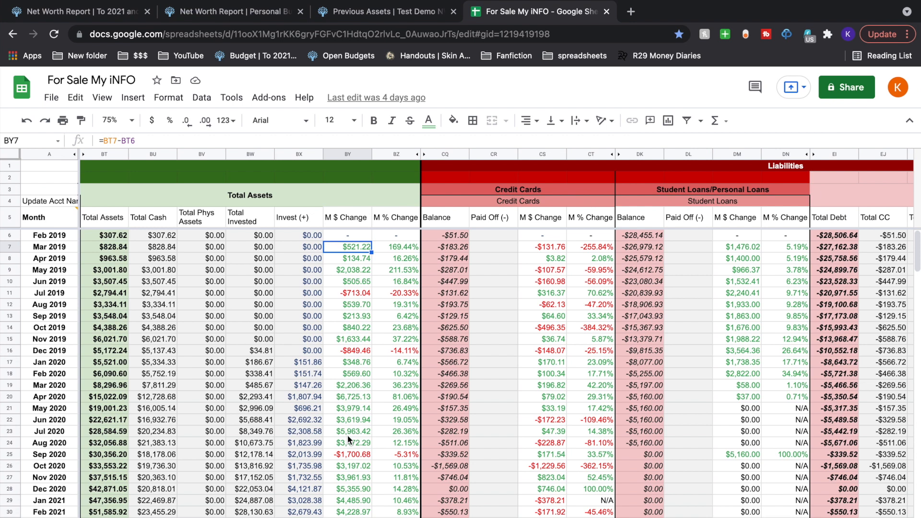
Switch back to YNAB, enter 845-400 as the inflow of the 02/28/2021 transaction and save it
left_click(367, 13)
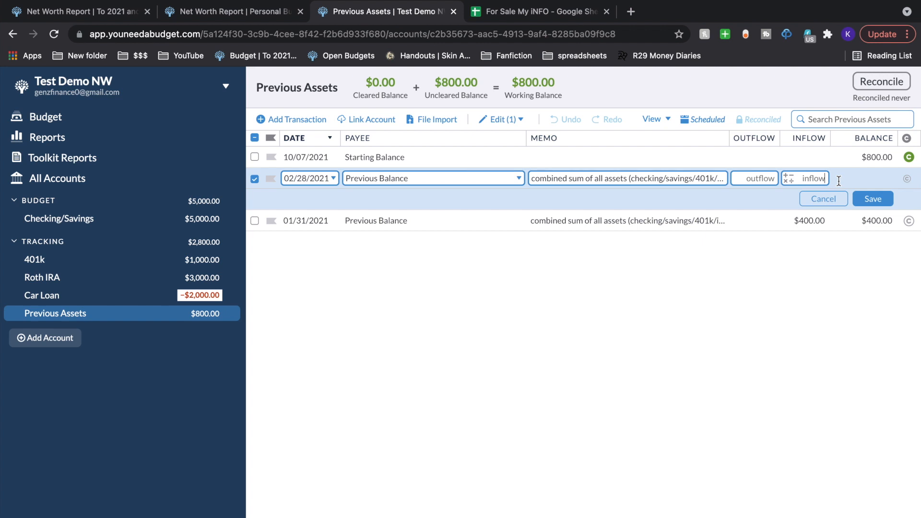
type("845-400")
key("shift+Tab")
left_click(875, 201)
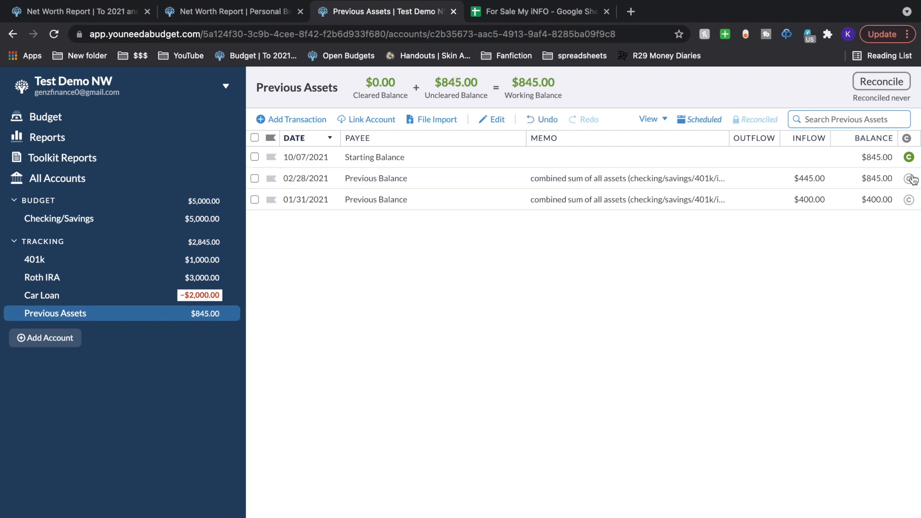
Duplicate the 02/28/2021 transaction, date the copy 03/31/2021, replace its inflow with a 245 outflow and save it
left_click(893, 180)
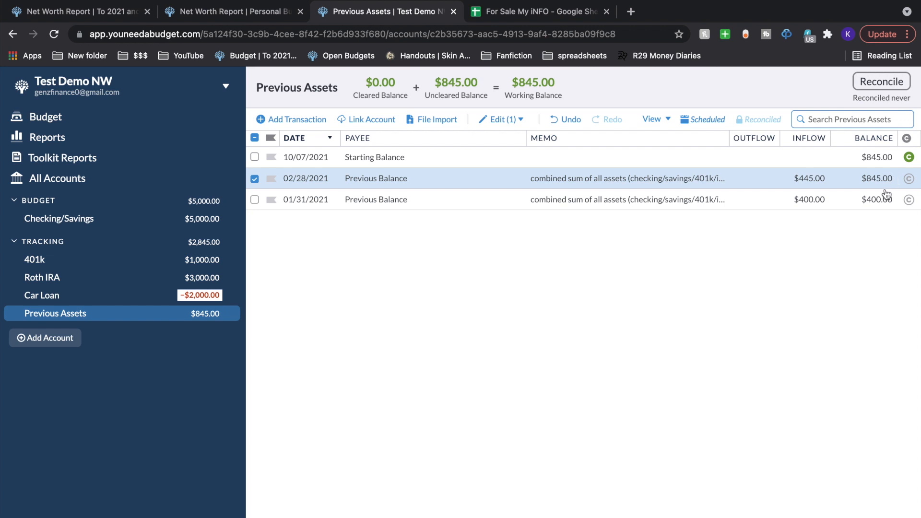
left_click(502, 119)
left_click(461, 424)
left_click(286, 178)
type("03/31/2021")
left_click(814, 178)
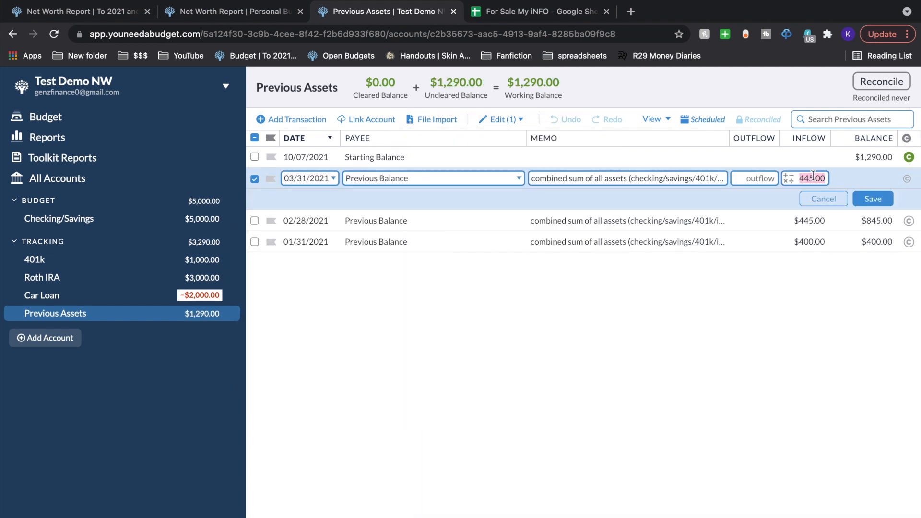
key("BackSpace")
left_click(768, 178)
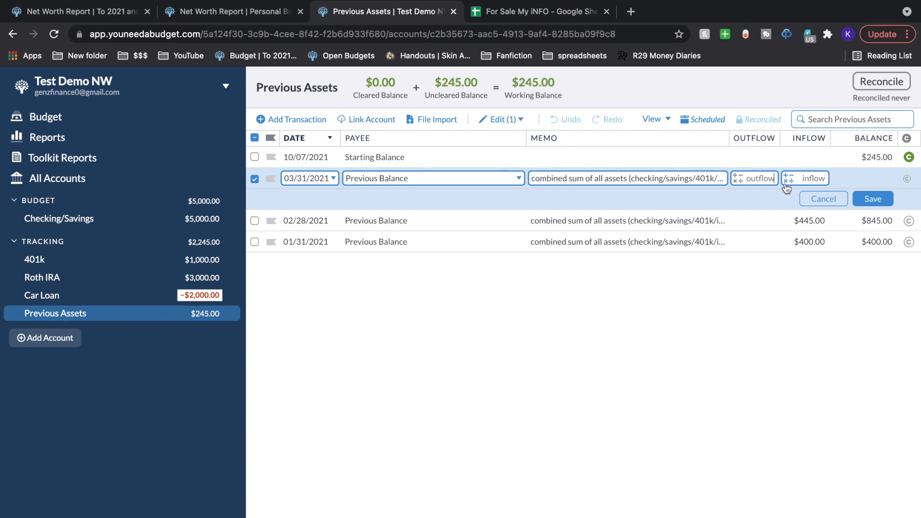
type("245")
key("Return")
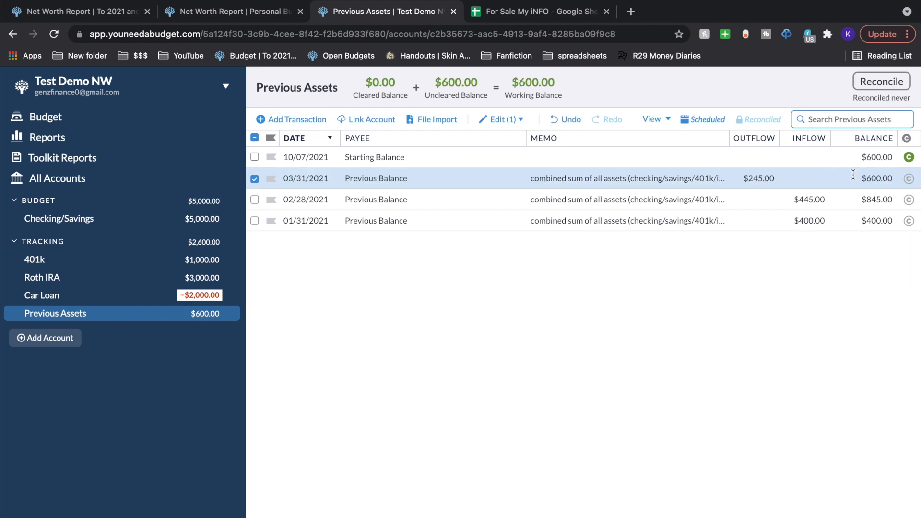
Duplicate the 03/31/2021 transaction, date the copy 04/30/2021, replace its outflow with a 1000 inflow and save it
left_click(497, 120)
left_click(492, 331)
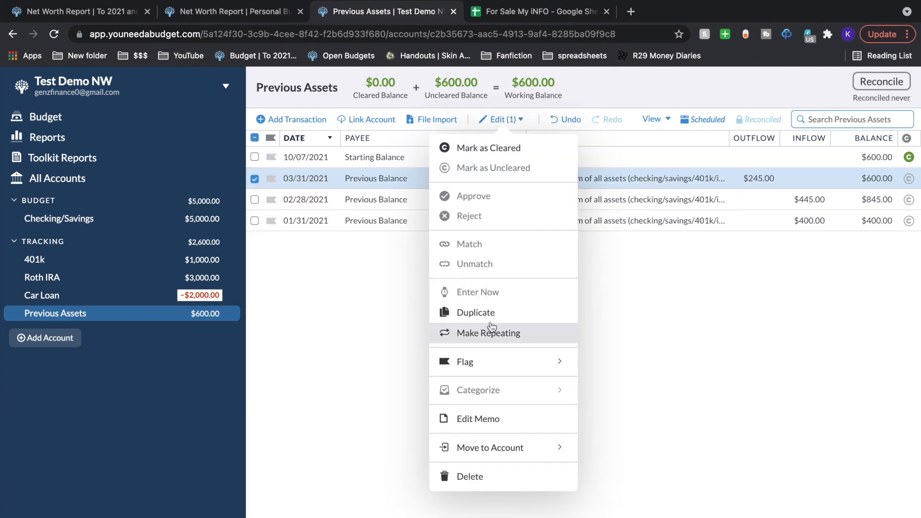
left_click(485, 315)
left_click(303, 179)
left_click(383, 214)
left_click(365, 330)
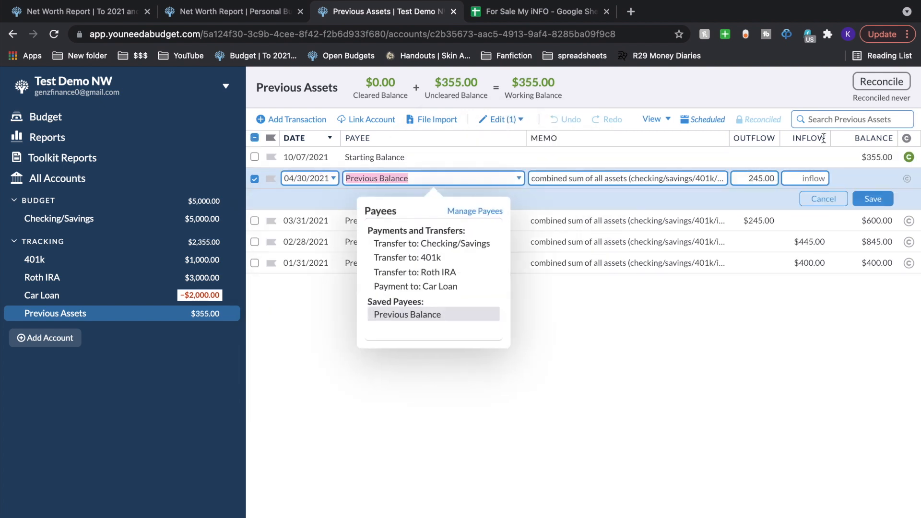
left_click(752, 177)
key("BackSpace")
key("Tab")
type("1000")
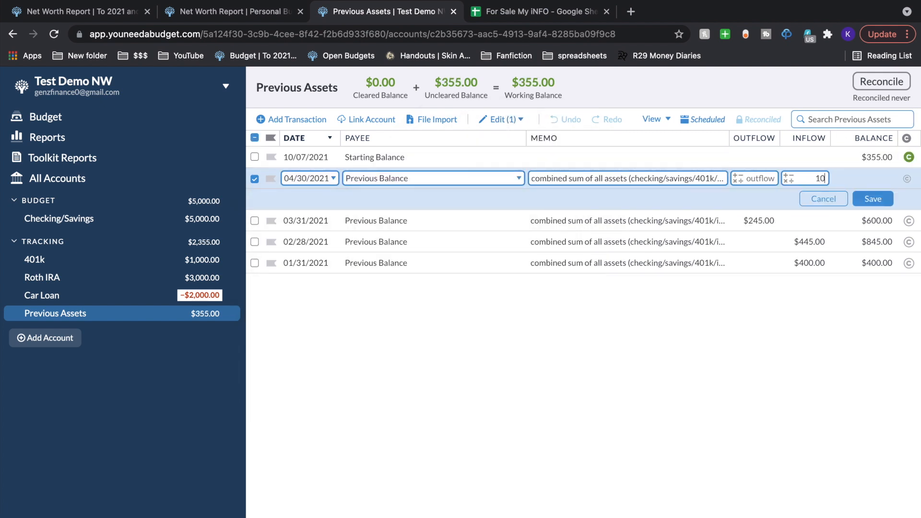
key("Return")
Duplicate the 04/30/2021 transaction, date the copy 05/31/2021 and save it with the same inflow
left_click(498, 119)
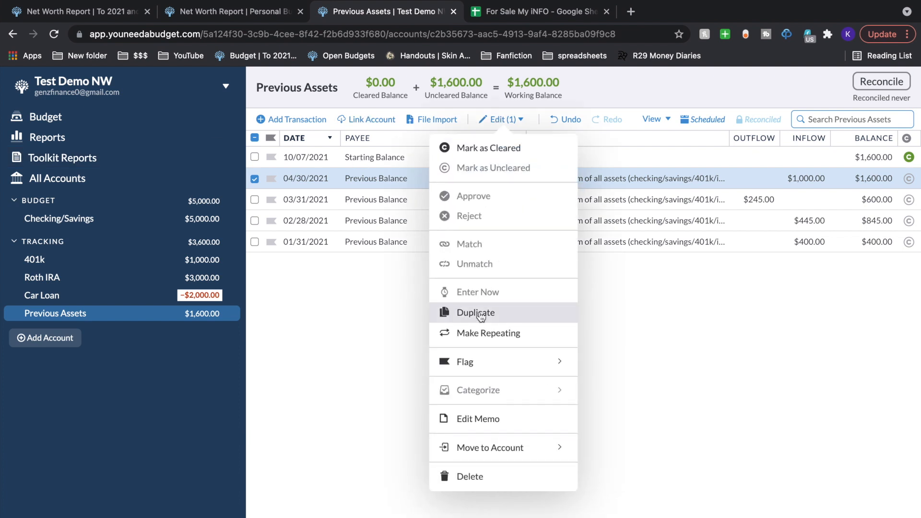
left_click(475, 313)
left_click(303, 179)
left_click(382, 215)
left_click(292, 350)
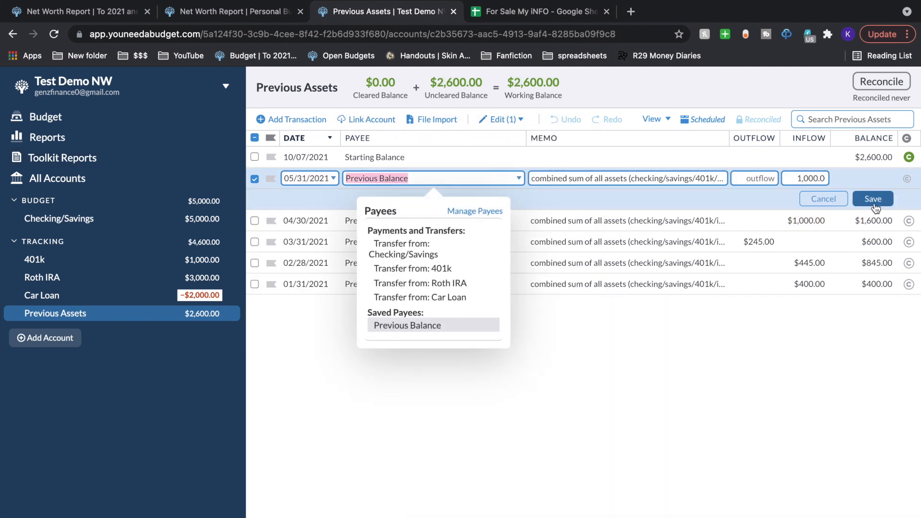
key("Return")
left_click(498, 119)
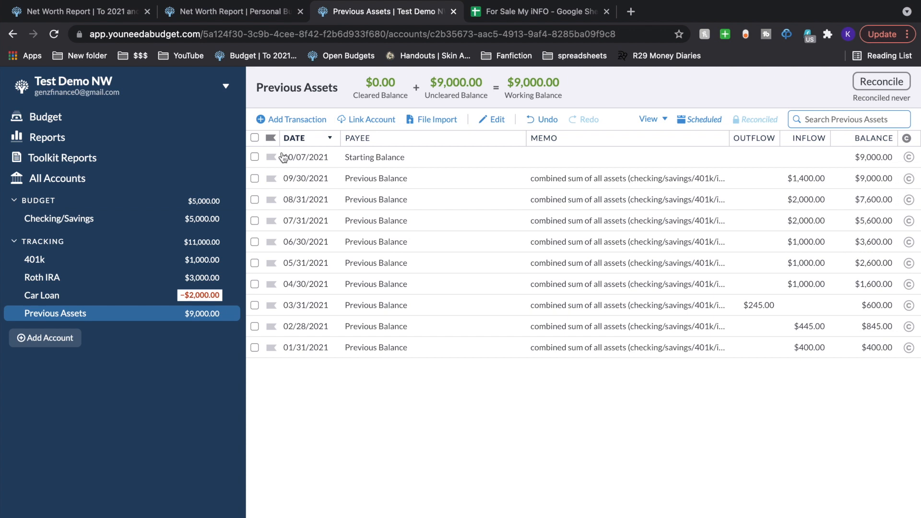
Enter a 9000 outflow on the 10/07/2021 Starting Balance transaction and save it
left_click(313, 158)
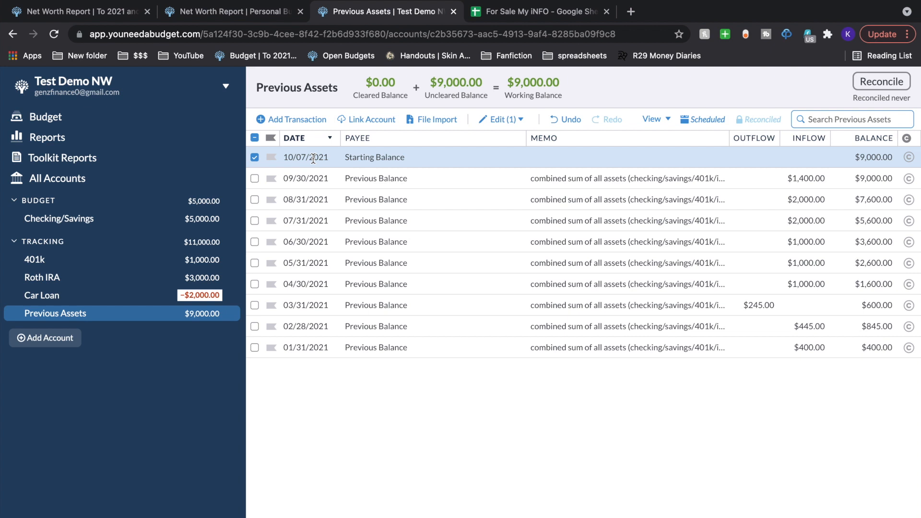
left_click(313, 158)
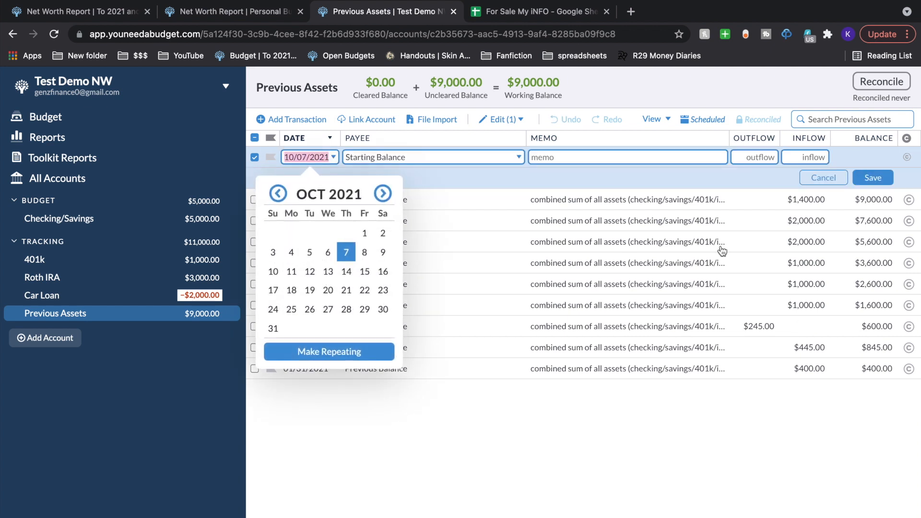
left_click(745, 156)
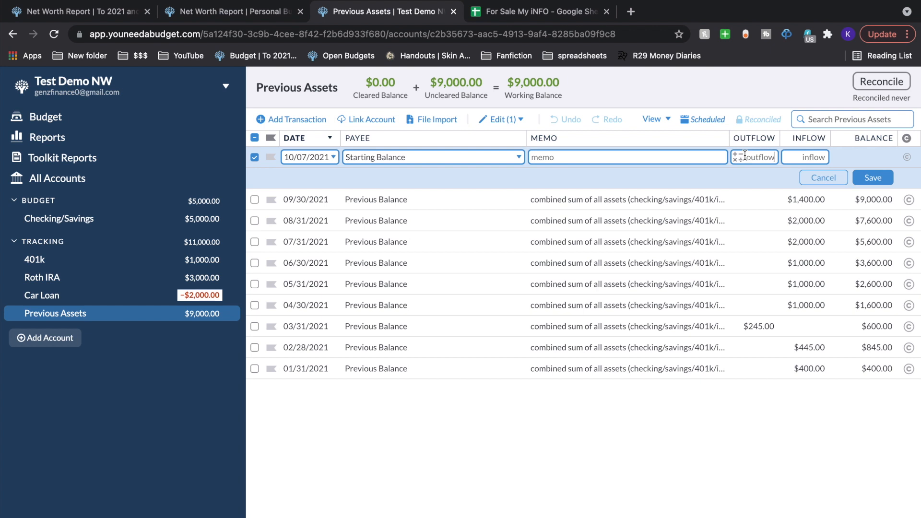
type("9000")
key("Return")
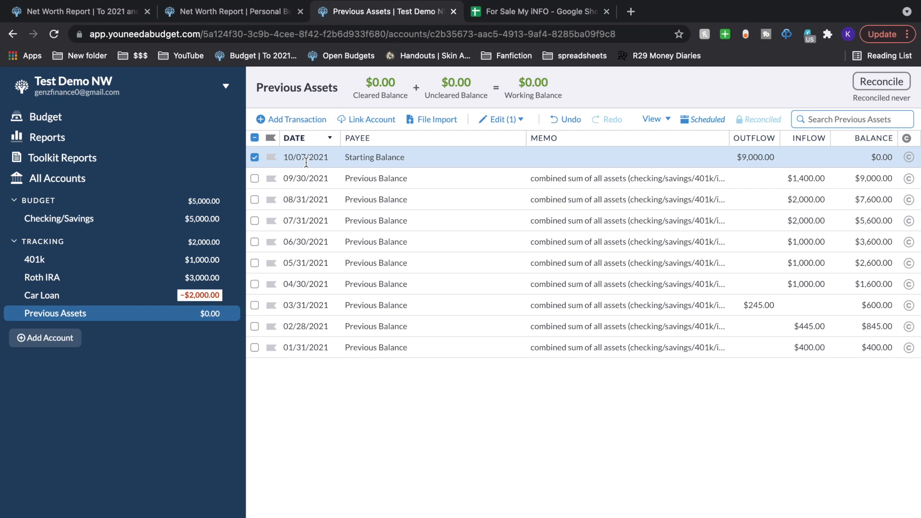
Compare the October 2021 net worth report with and without the Starting Balance outflow in Previous Assets
left_click(155, 139)
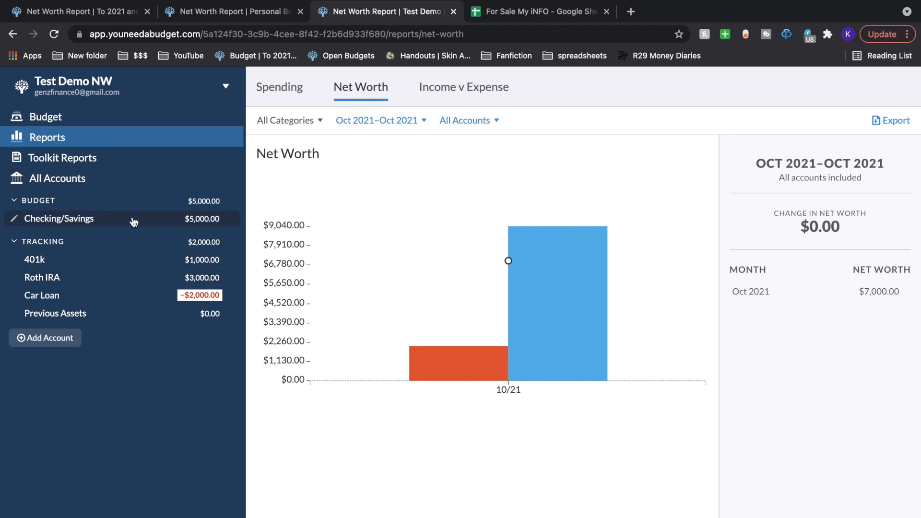
left_click(151, 312)
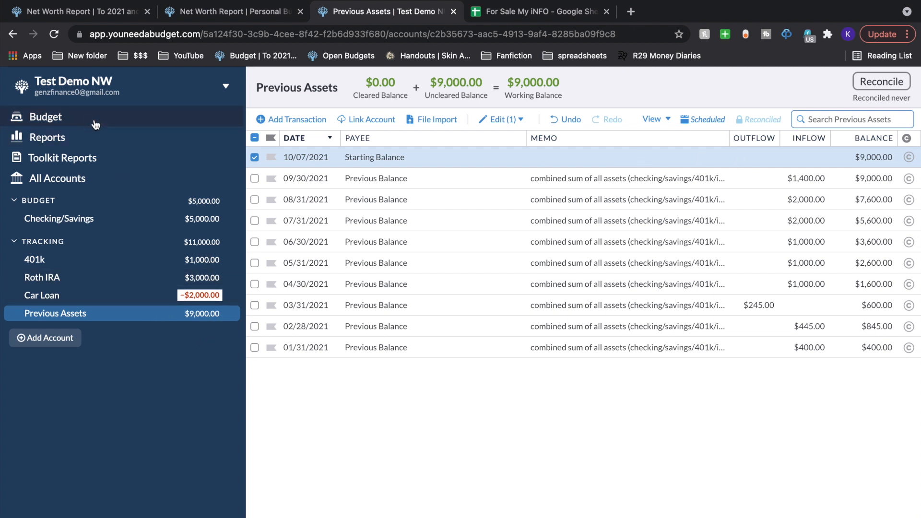
left_click(92, 142)
mouse_move(556, 259)
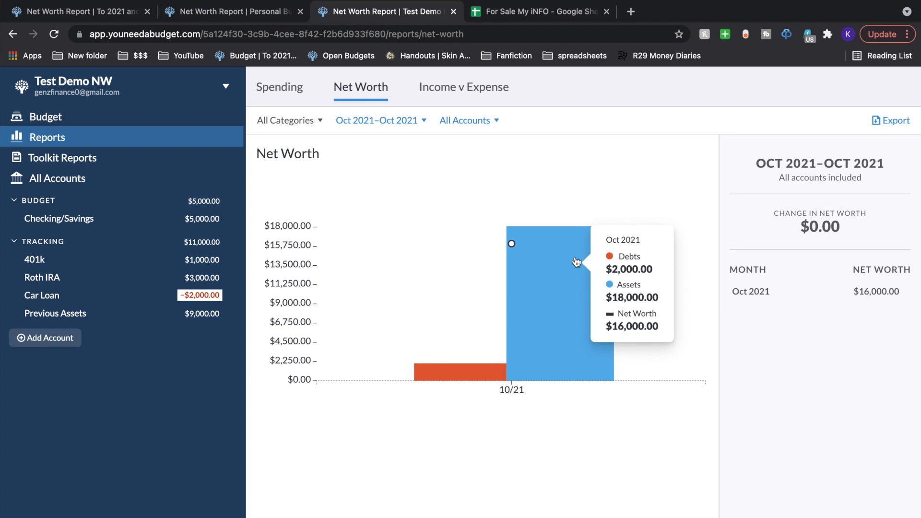
Return to the Previous Assets account and set the Starting Balance transaction's outflow to 9,000
left_click(139, 316)
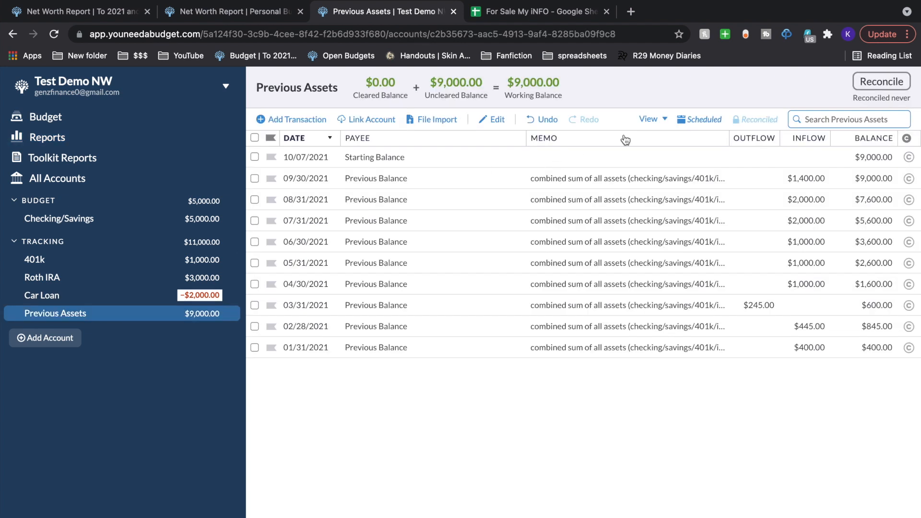
left_click(722, 158)
left_click(750, 158)
type("9,000")
key("Return")
Mark all Previous Assets transactions as cleared and reconcile the account at a $0.00 balance
left_click(499, 118)
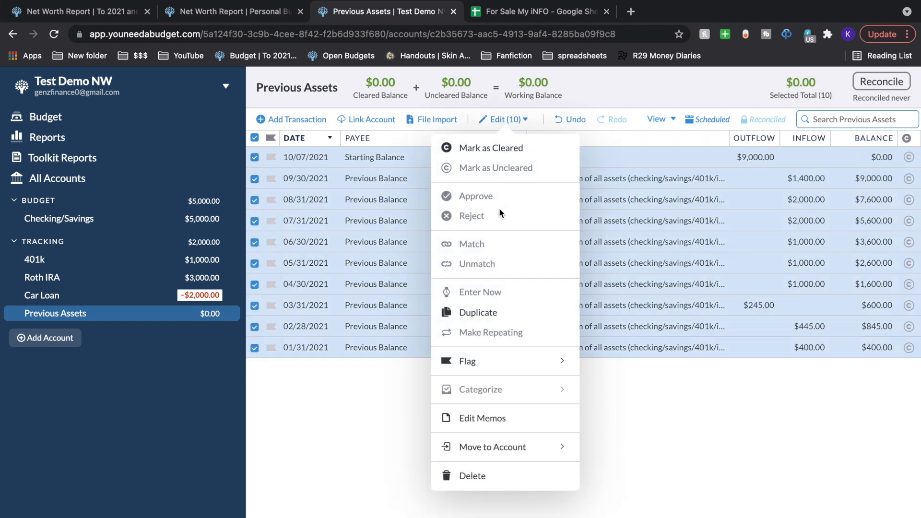
left_click(488, 147)
left_click(880, 90)
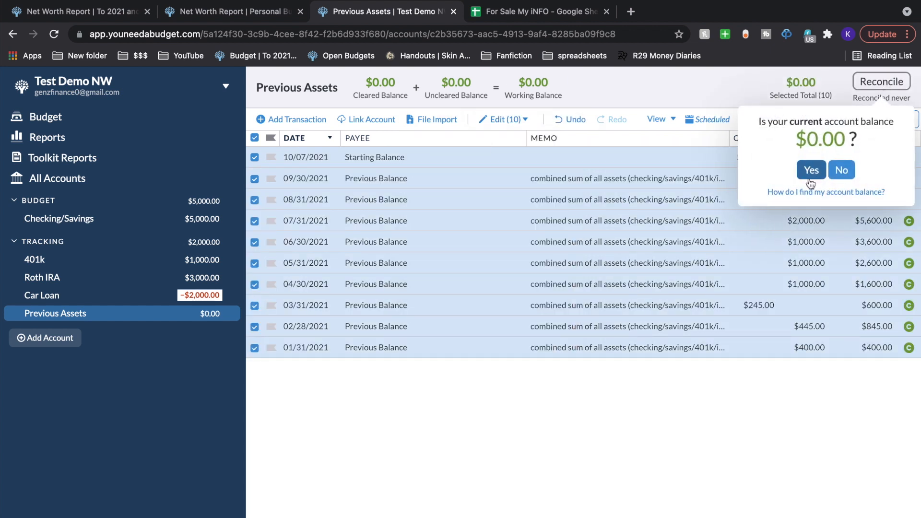
left_click(810, 170)
left_click(672, 161)
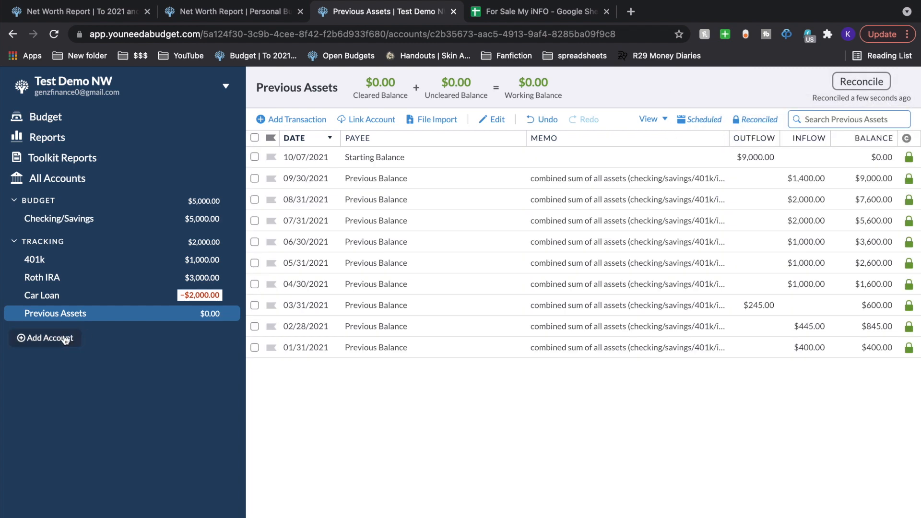
Add an unlinked Liability (e.g. Mortgage) account nicknamed Previous Liabilities with a current balance of 0
left_click(65, 338)
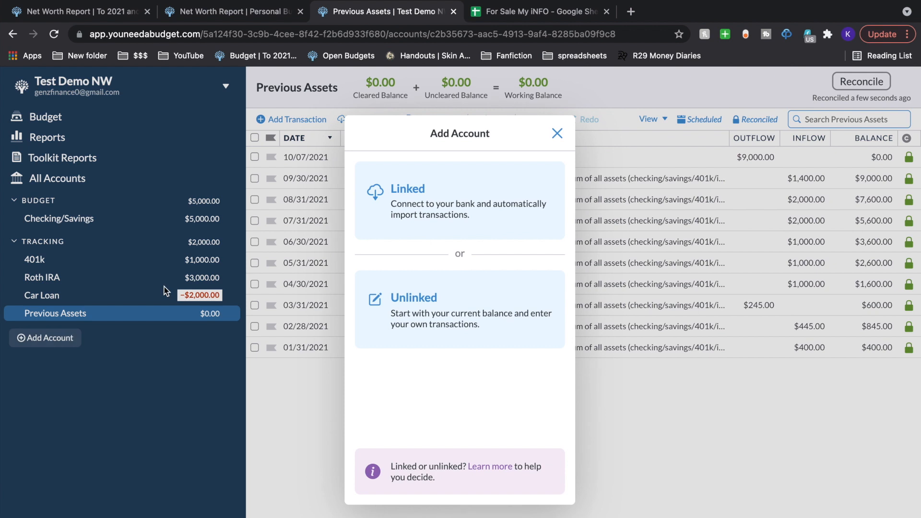
left_click(442, 293)
left_click(432, 167)
scroll(432, 241, "down", 2)
left_click(409, 477)
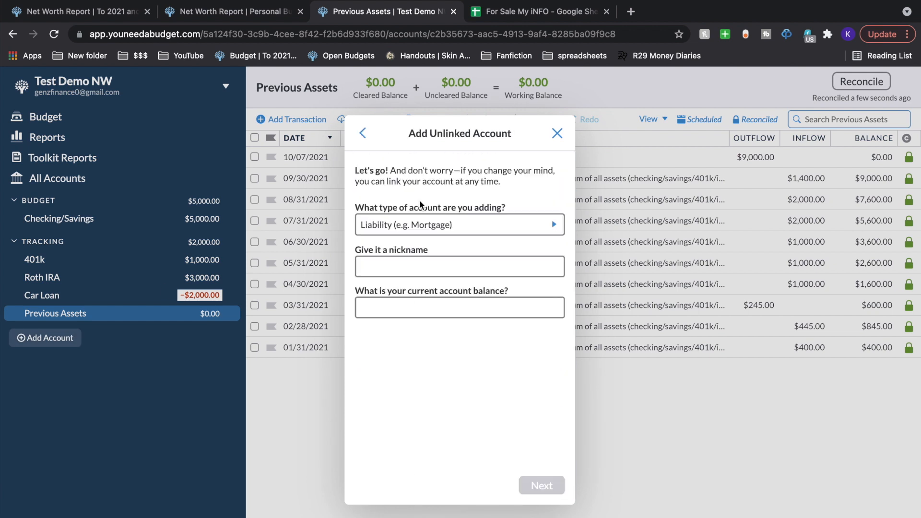
left_click(395, 272)
type("Previous Liabilities")
left_click(415, 310)
type("0")
key("Return")
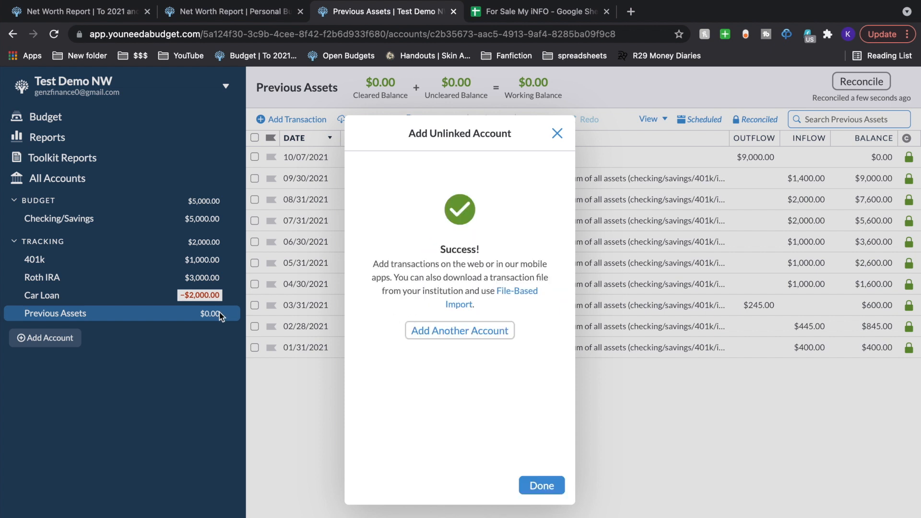
left_click(538, 486)
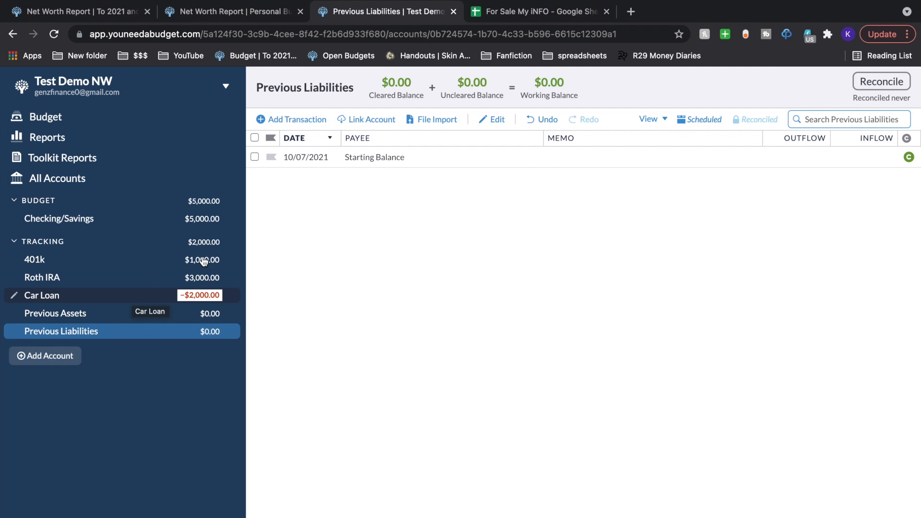
Add a 01/31/2021 transaction with payee Previous Balance, memo "combined debt totals (car & CC)" and a 13000 outflow
left_click(293, 119)
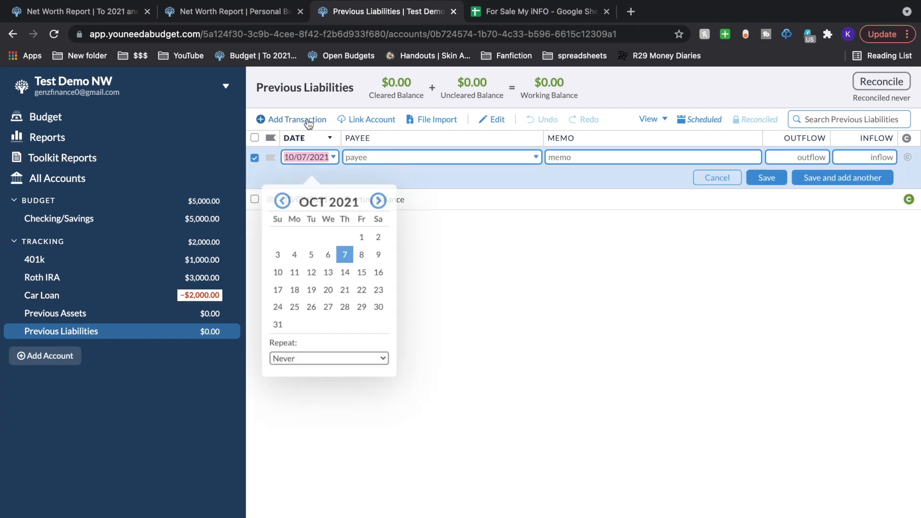
left_click(279, 193)
left_click(279, 193)
left_click(279, 193)
left_click(278, 193)
left_click(279, 193)
left_click(279, 193)
left_click(287, 192)
left_click(287, 192)
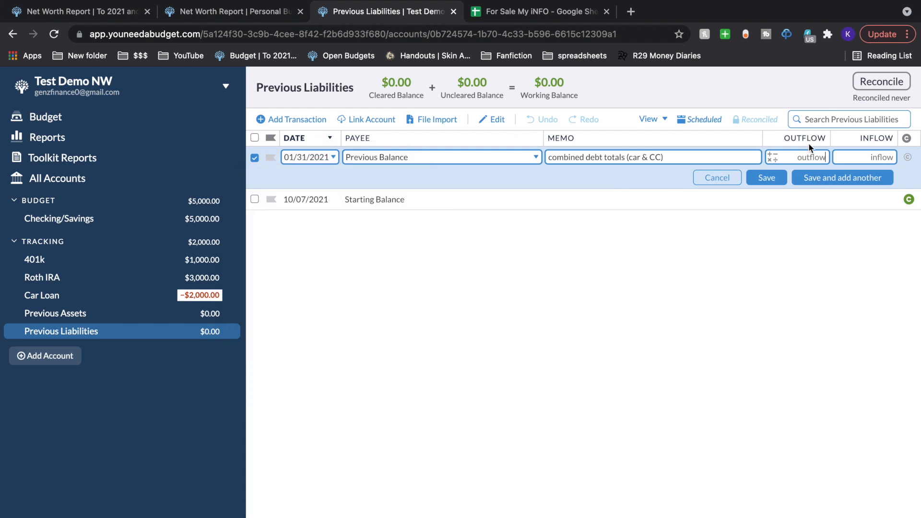
left_click(811, 156)
type("13000")
left_click(767, 178)
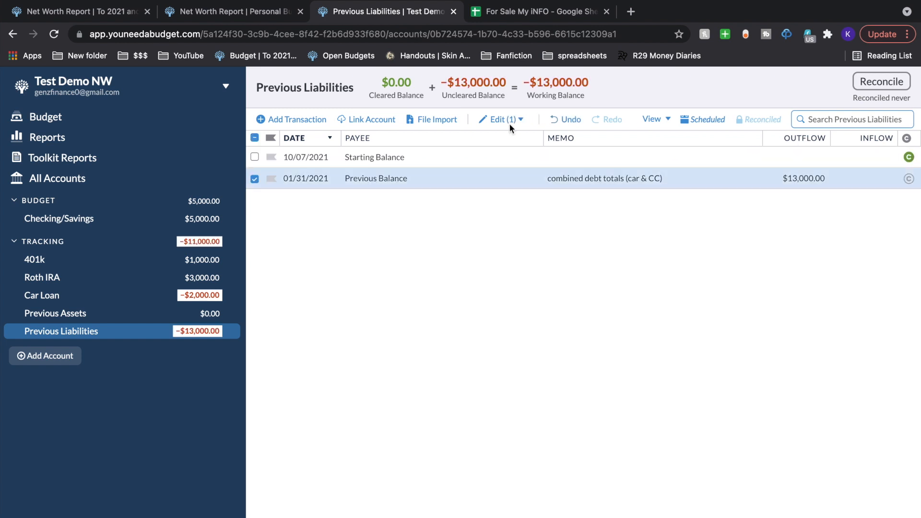
Duplicate the 01/31/2021 Previous Liabilities transaction and date the copy 02/28/2021
left_click(509, 124)
left_click(490, 319)
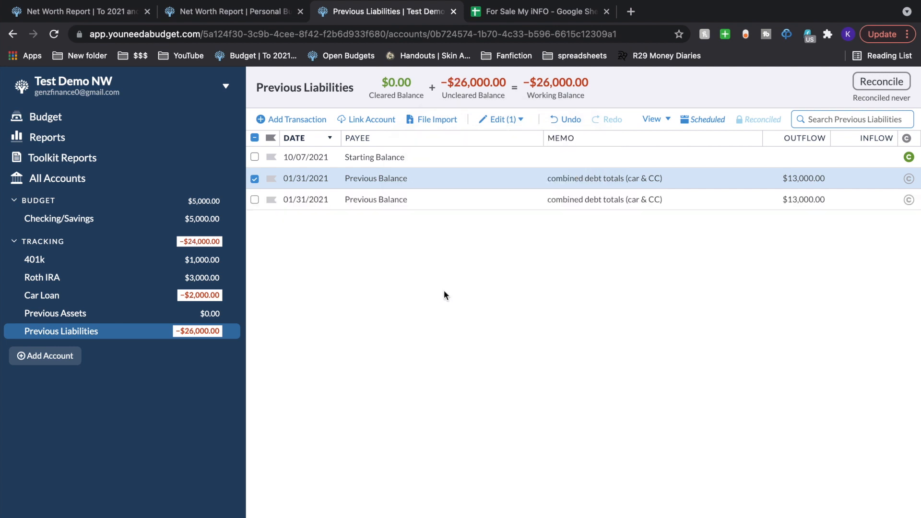
left_click(307, 178)
left_click(383, 214)
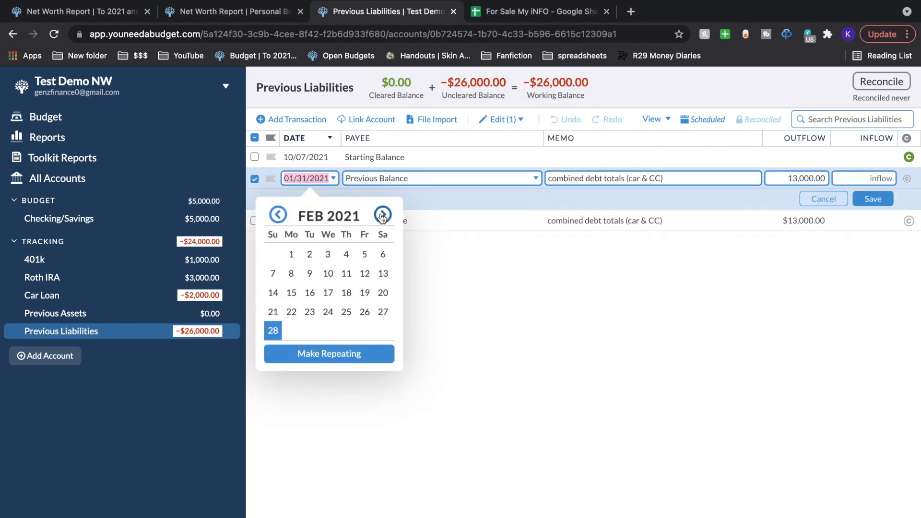
left_click(273, 330)
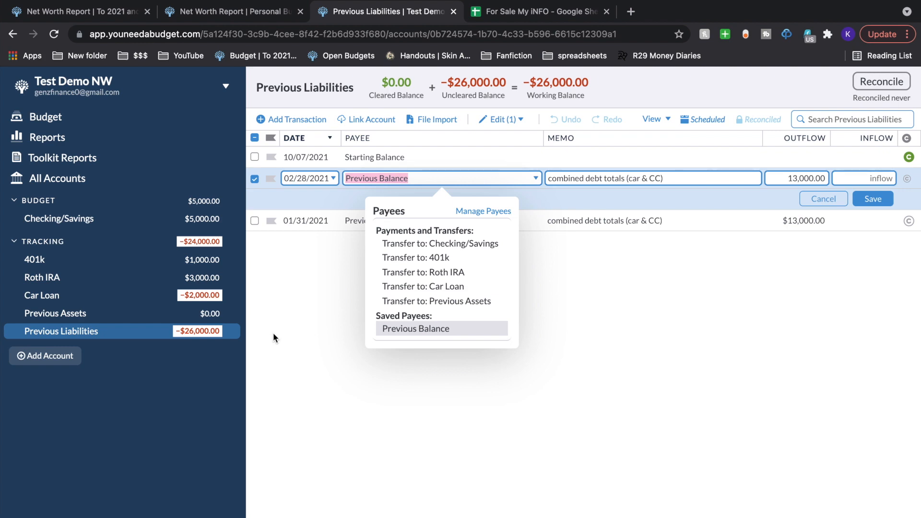
Switch to the For Sale My iNFO spreadsheet and examine the monthly dollar change column under Total Liabilities
left_click(557, 13)
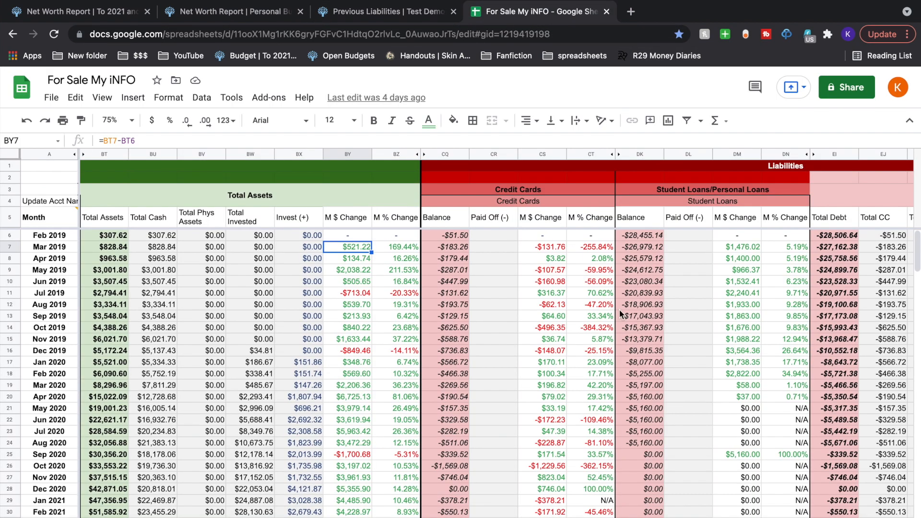
scroll(620, 310, "right", 5)
left_click(306, 248)
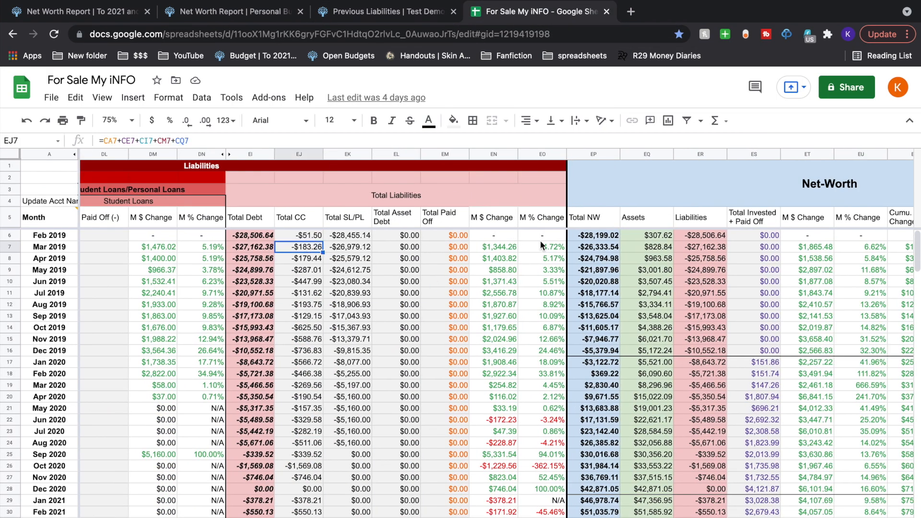
left_click_drag(486, 235, 495, 374)
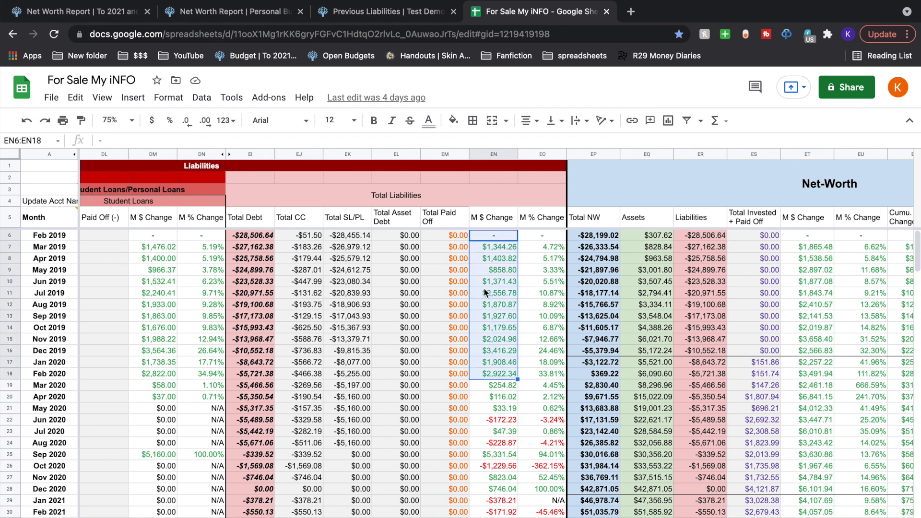
left_click(489, 268)
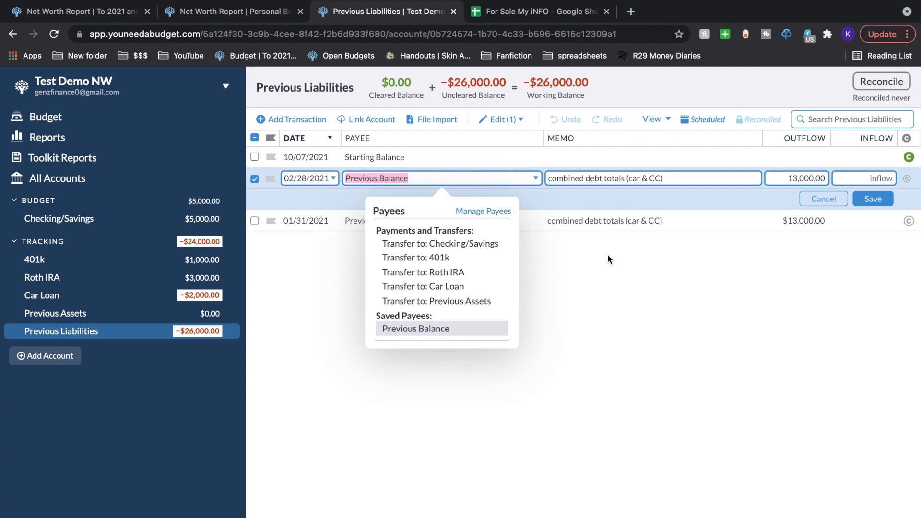
left_click(890, 182)
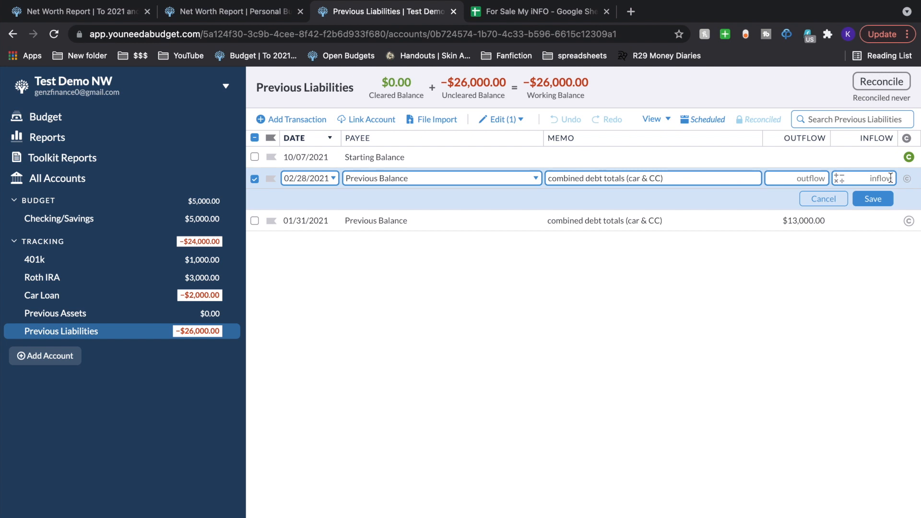
type("13000-10500")
left_click(882, 201)
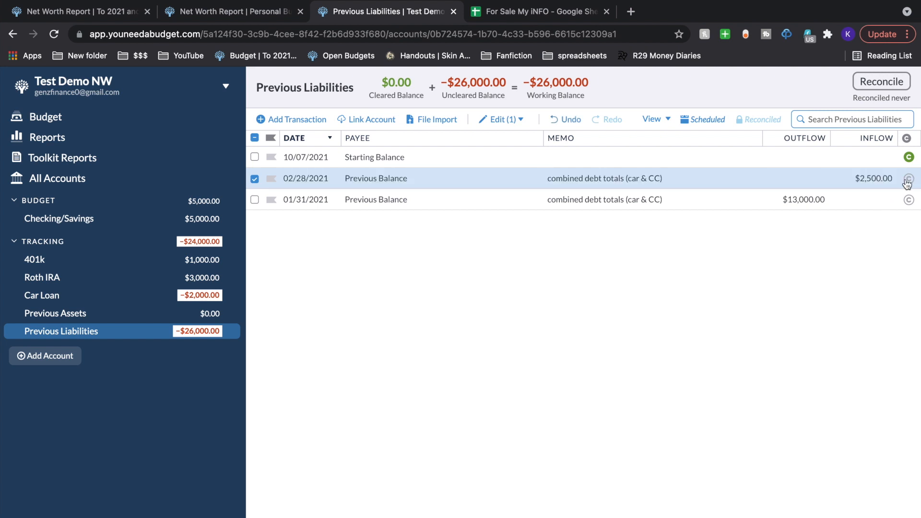
left_click(908, 178)
left_click(908, 178)
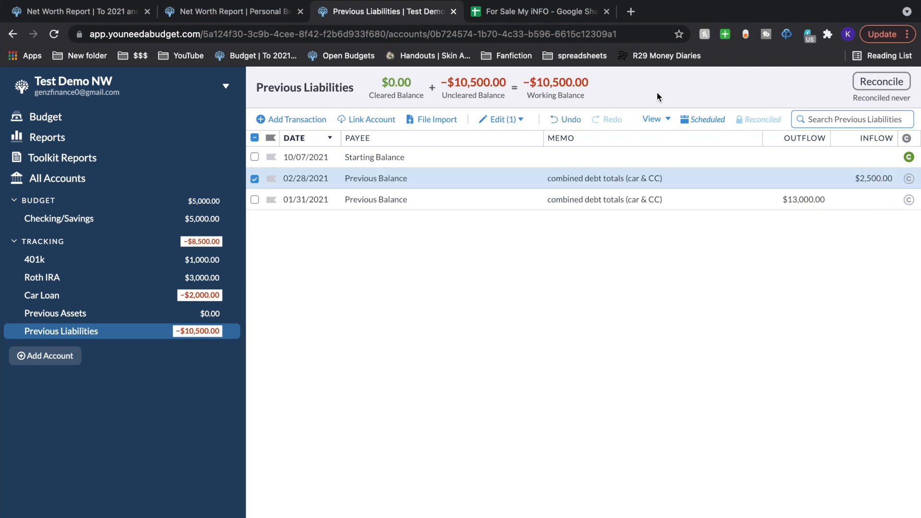
Show the running balance in the Previous Liabilities register
left_click(656, 120)
left_click(577, 245)
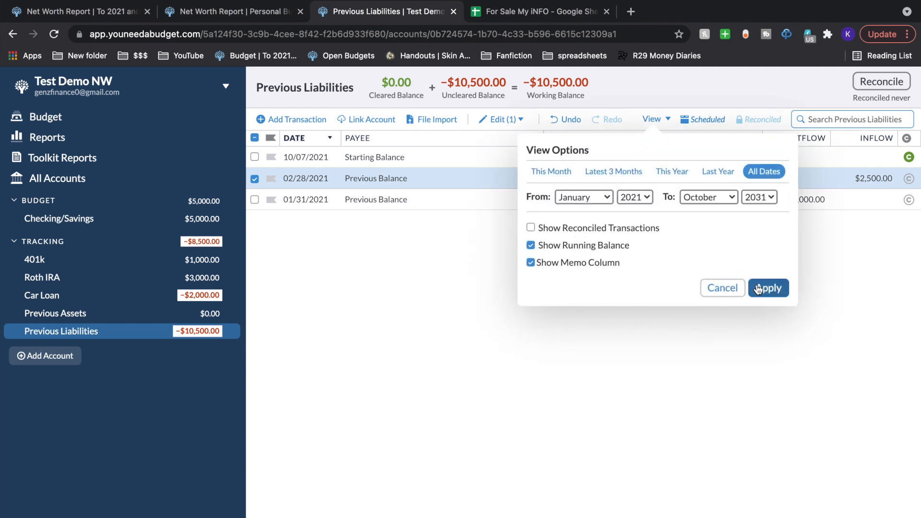
left_click(764, 288)
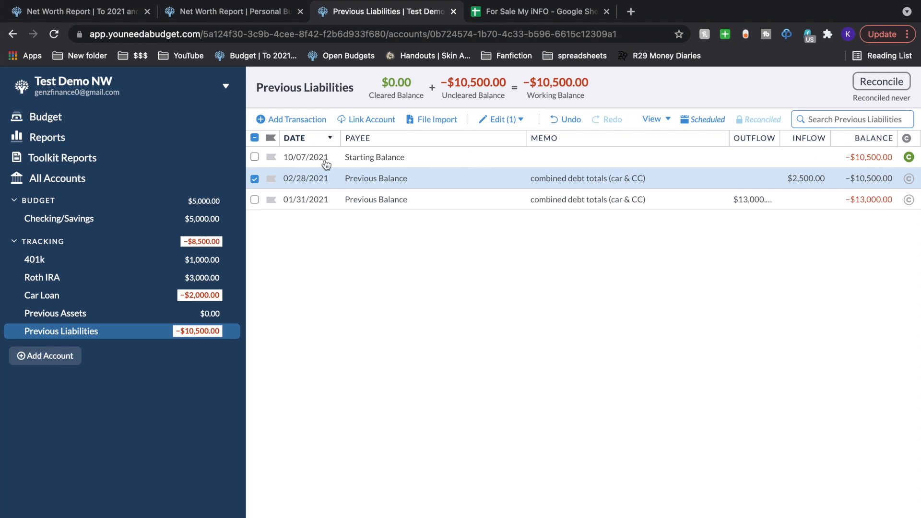
Duplicate the 02/28/2021 transaction, date the copy 03/31/2021, set its inflow to 1500 and save it
left_click(504, 120)
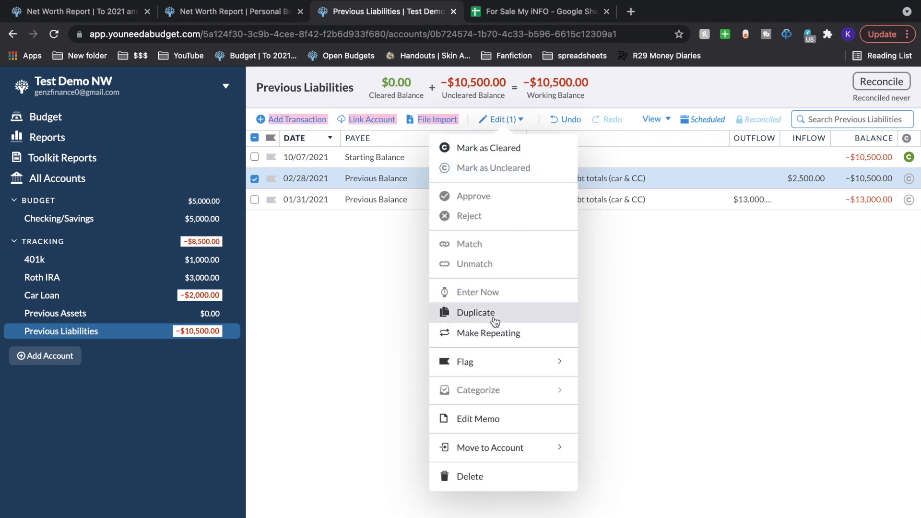
left_click(494, 318)
double_click(322, 175)
left_click(383, 214)
left_click(330, 332)
left_click(818, 180)
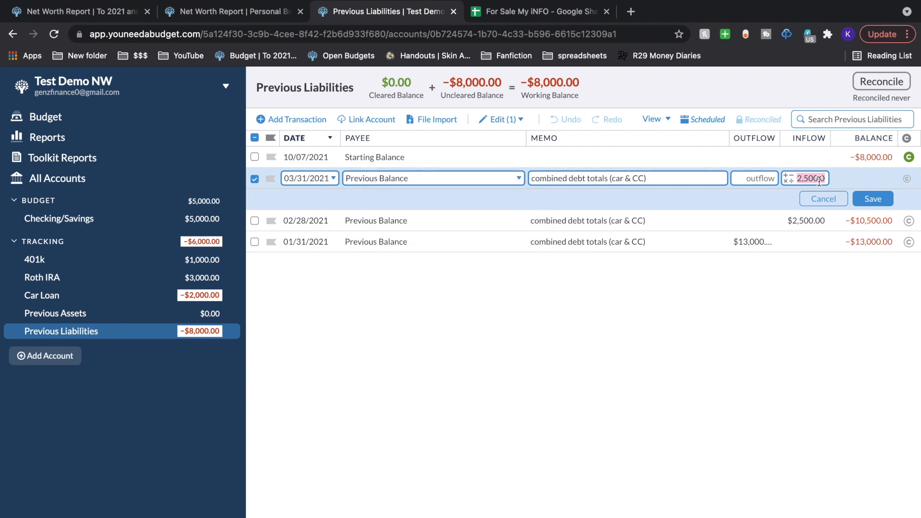
type("1500")
left_click(873, 199)
Duplicate the 03/31/2021 transaction, date the copy 04/30/2021, set its inflow to 4000 and save it
left_click(502, 120)
left_click(494, 318)
left_click(302, 176)
left_click(382, 215)
left_click(364, 331)
left_click(806, 178)
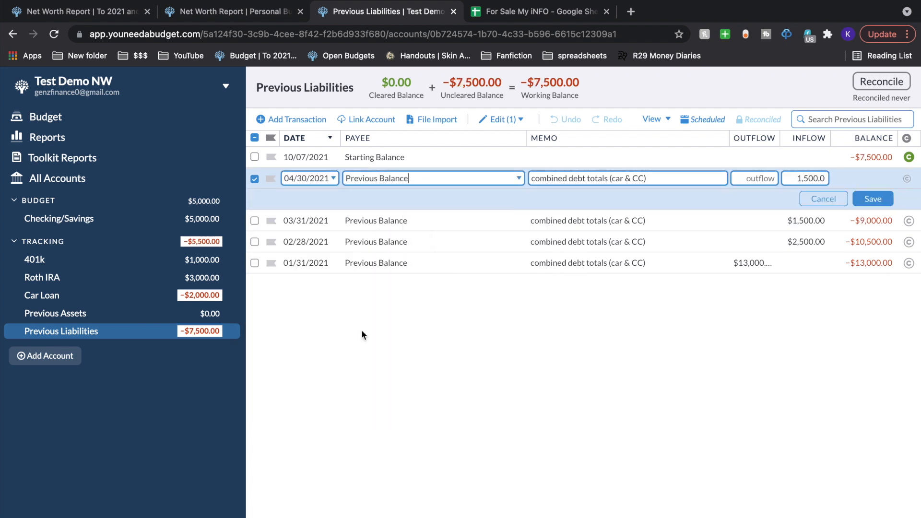
type("4000")
key("Return")
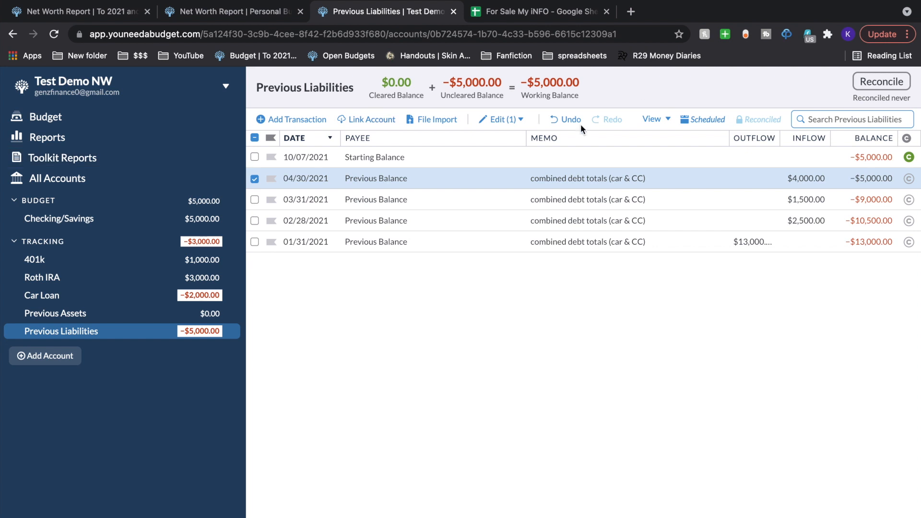
Duplicate the 04/30/2021 transaction, date the copy 05/31/2021, set its inflow to 500 and save it
left_click(502, 120)
left_click(480, 313)
left_click(303, 178)
left_click(382, 215)
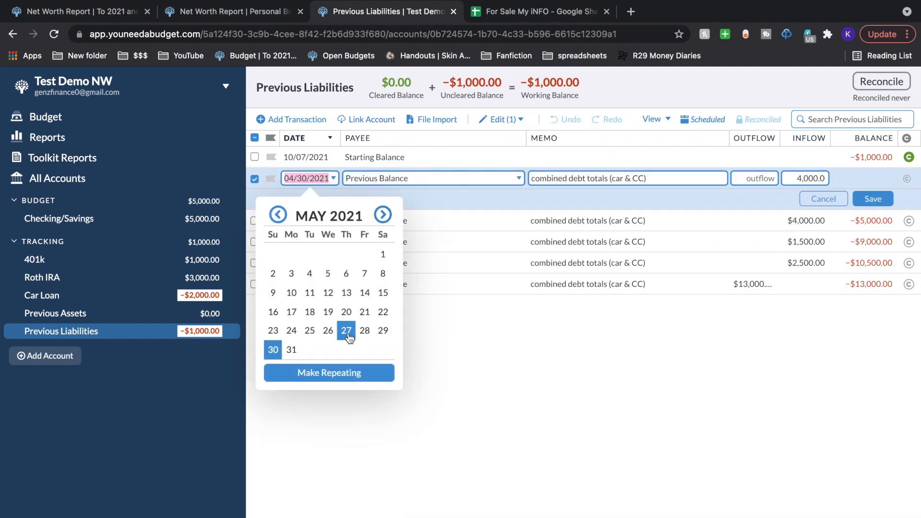
left_click(291, 350)
left_click(805, 179)
type("500")
key("Return")
Duplicate the 05/31/2021 transaction, date the copy 06/30/2021 and save it with the same inflow
left_click(502, 120)
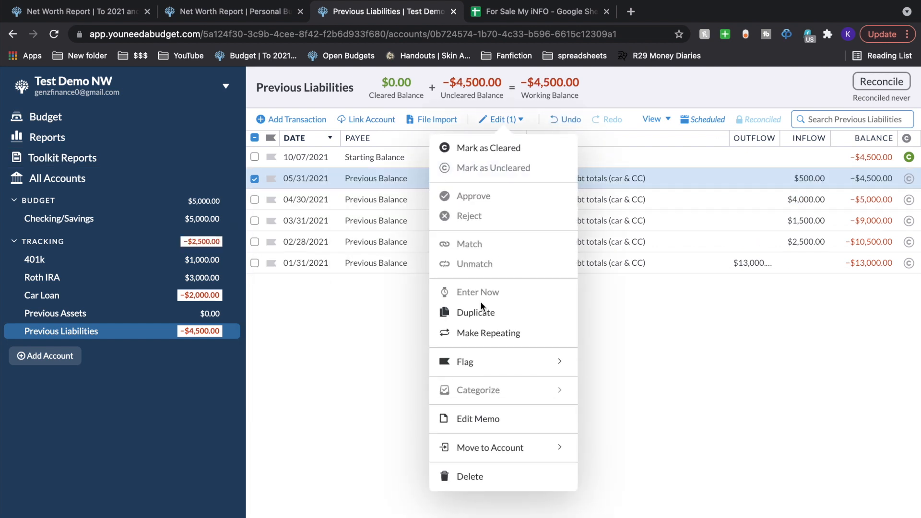
left_click(480, 312)
left_click(295, 178)
left_click(383, 215)
left_click(327, 329)
left_click(890, 197)
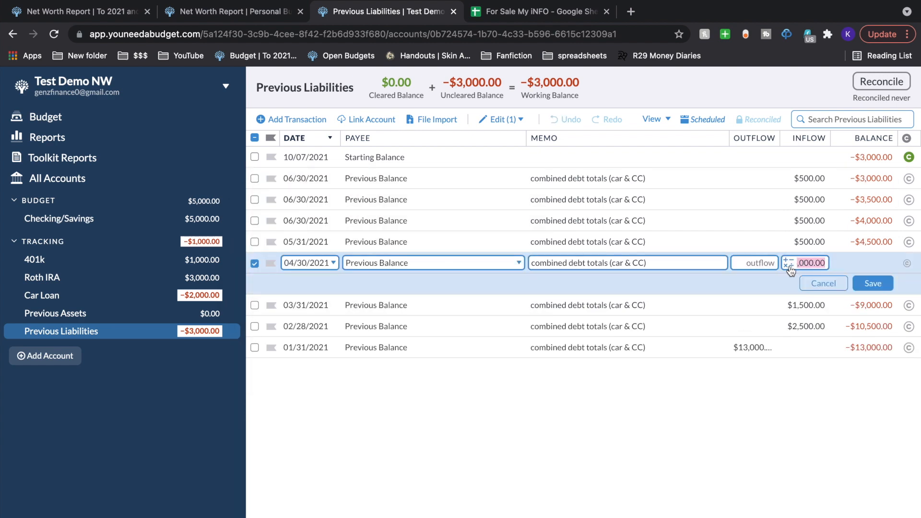
Change the 04/30/2021 transaction's inflow to 3000 and save it
type("3000")
key("Return")
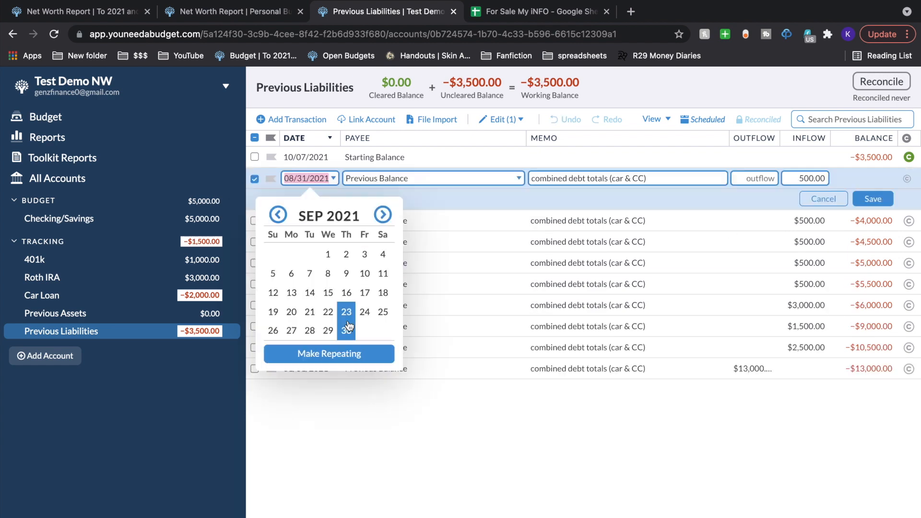
Date the copy of the 08/31/2021 transaction 09/30/2021, set its inflow to 2000, save it and deselect it
left_click(347, 331)
left_click(805, 179)
type("2000")
key("Return")
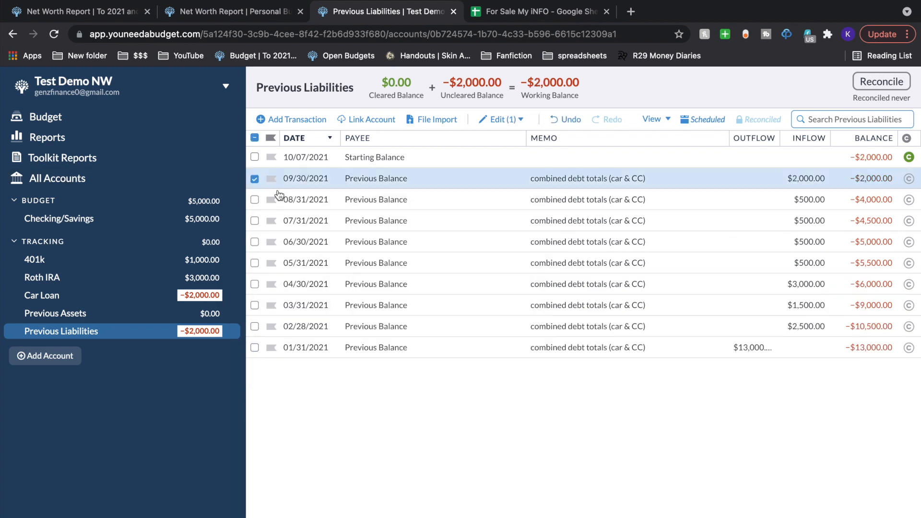
left_click(255, 178)
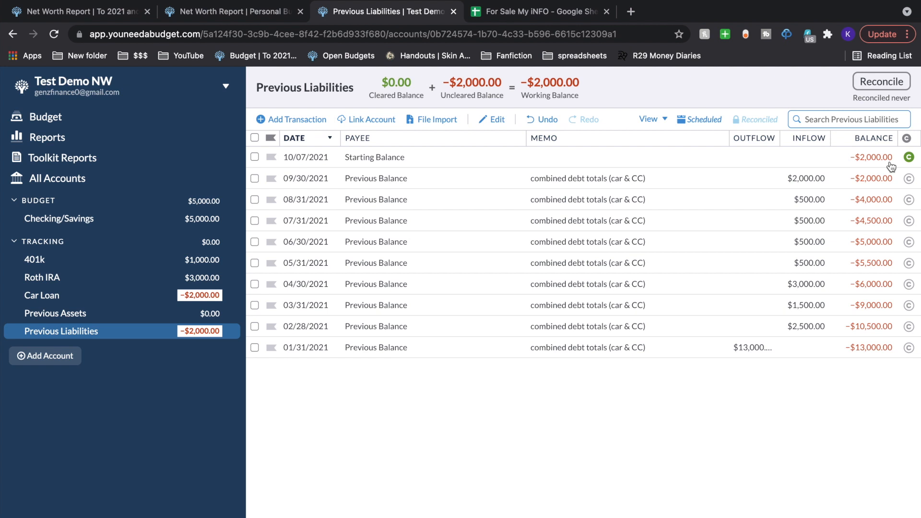
Enter a 2000 inflow on the 10/07/2021 Starting Balance transaction of Previous Liabilities and save it
left_click(806, 160)
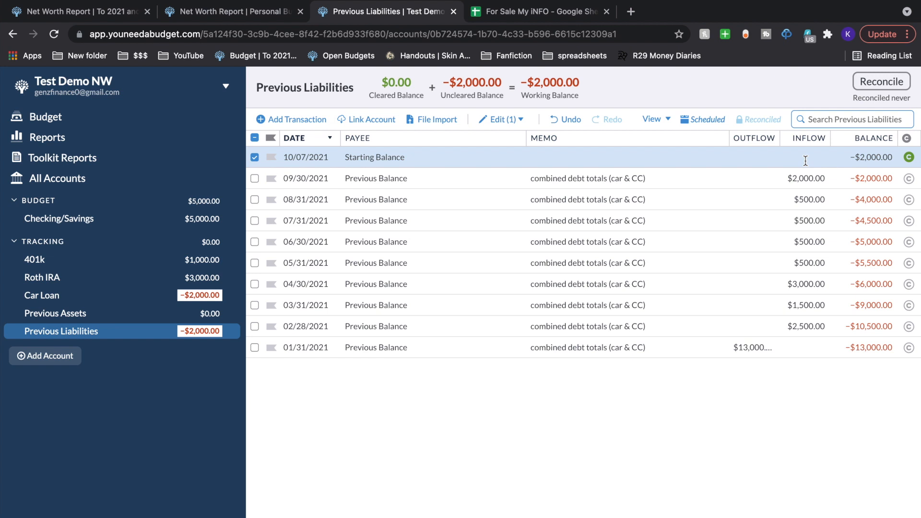
left_click(806, 161)
type("2000")
key("Return")
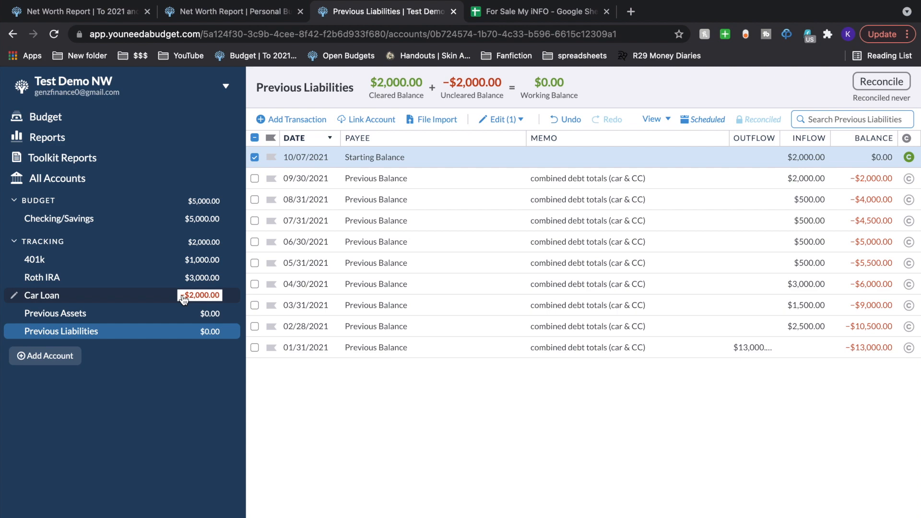
Select all Previous Liabilities transactions and mark them as cleared
left_click(255, 137)
left_click(523, 119)
left_click(513, 150)
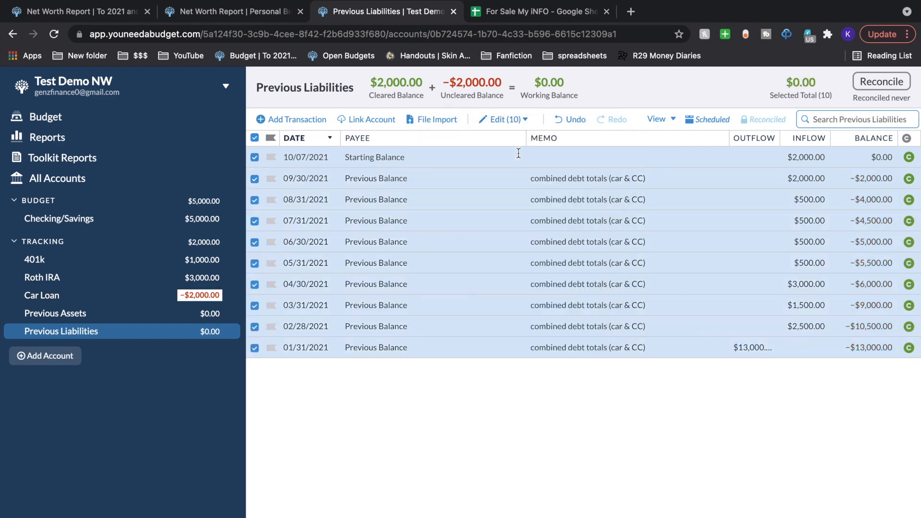
Reconcile the Previous Liabilities account and confirm its cleared balance
left_click(880, 91)
left_click(870, 166)
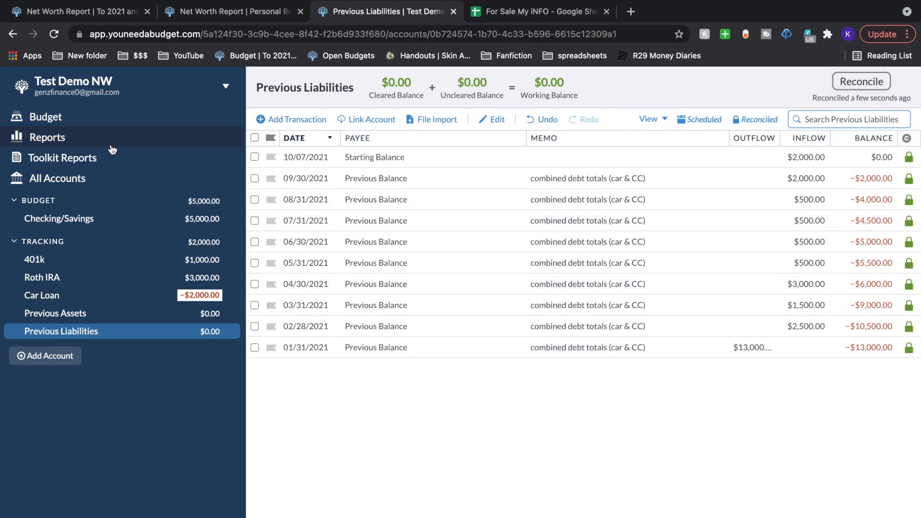
Open the Net Worth report of the Test Demo NW budget and set its timeframe to This Year
left_click(111, 146)
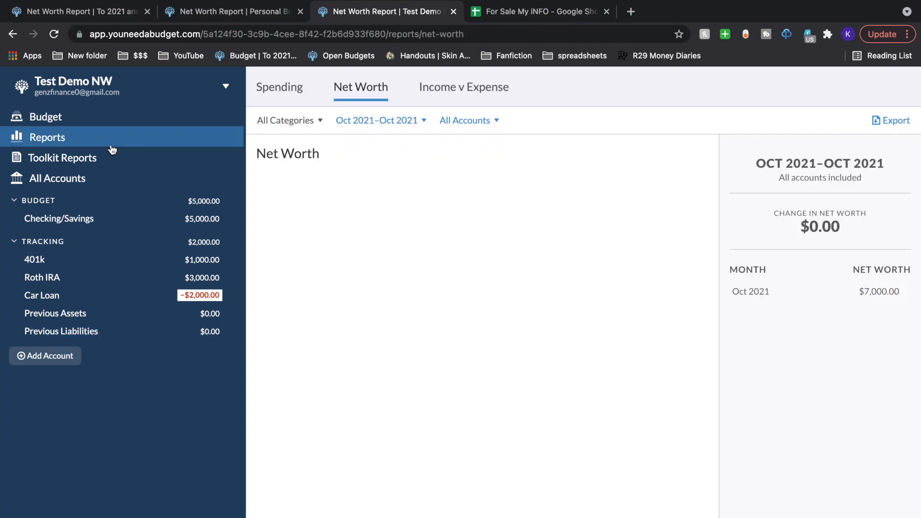
left_click(400, 122)
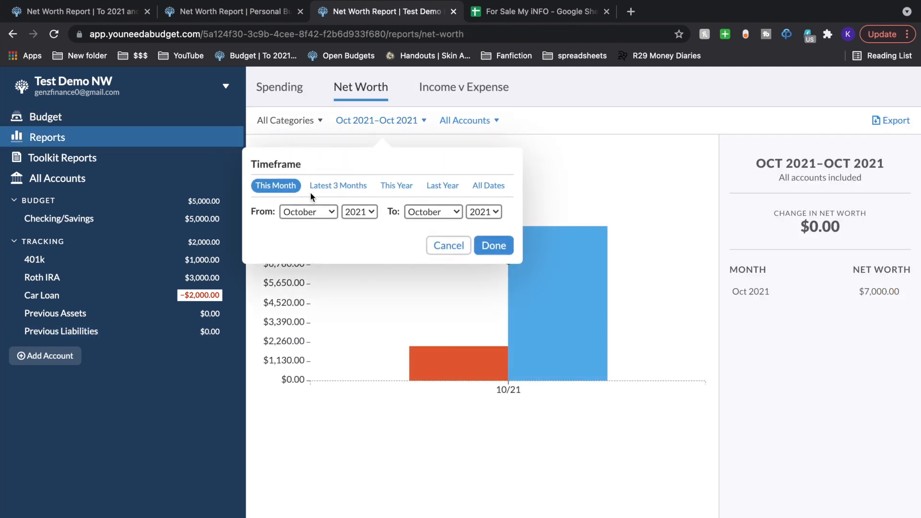
left_click(401, 188)
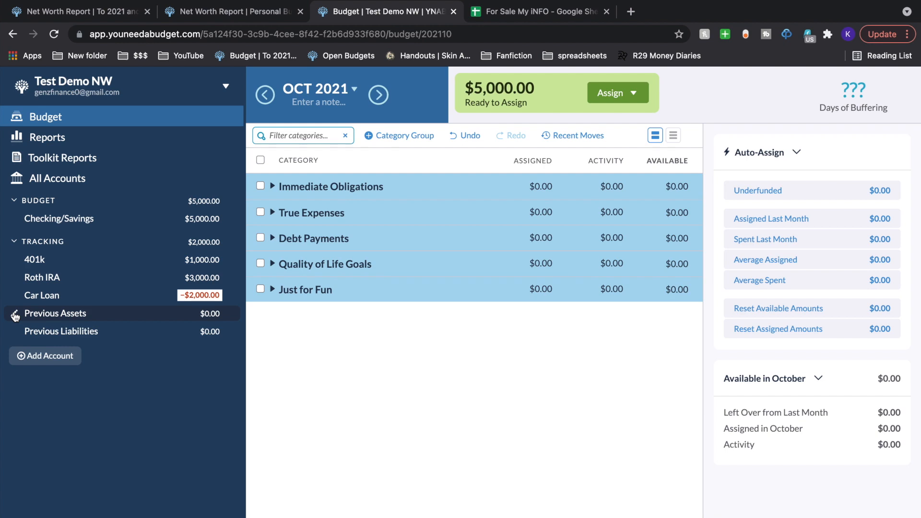
Close the Previous Assets and Previous Liabilities tracking accounts
left_click(15, 314)
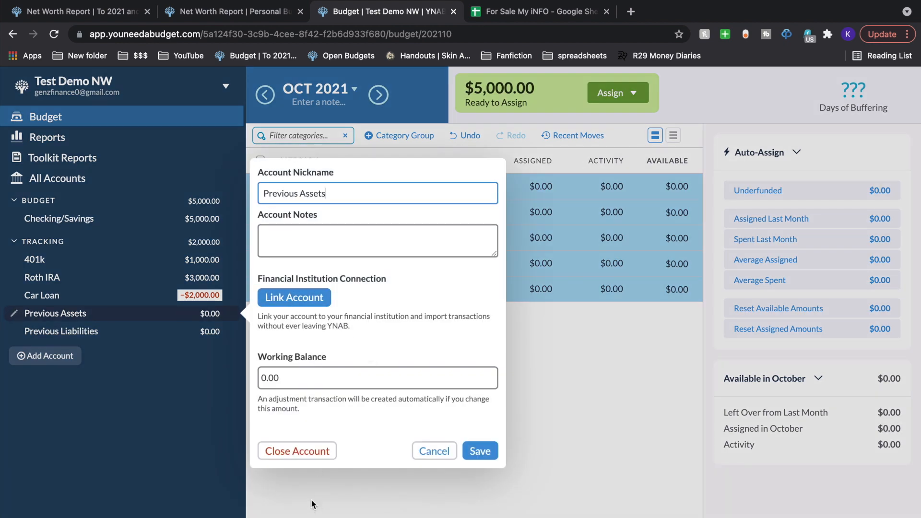
left_click(306, 455)
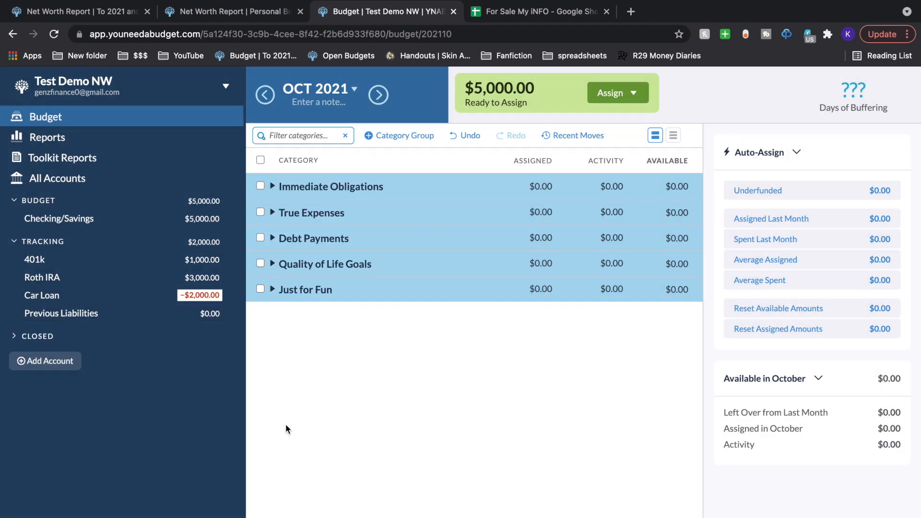
left_click(15, 314)
left_click(294, 455)
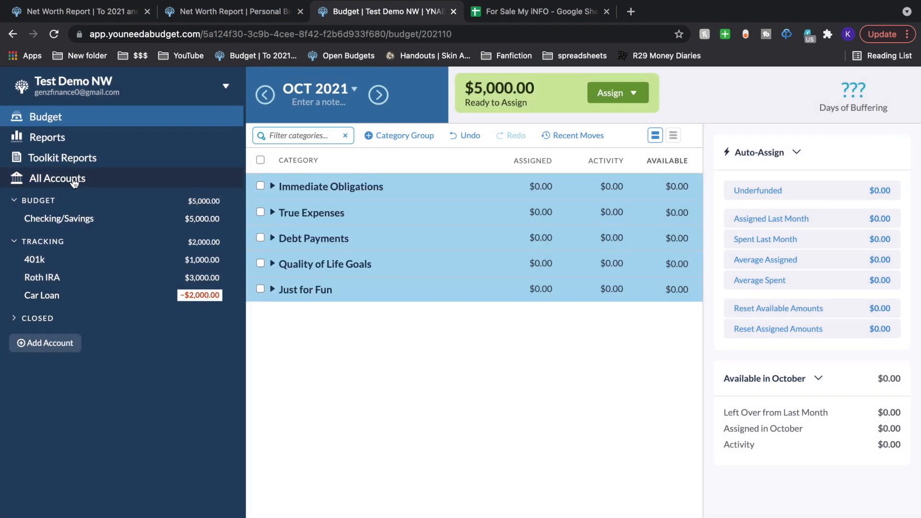
Check the Net Worth report again and look at the list of closed accounts, collapsing it when done
left_click(87, 144)
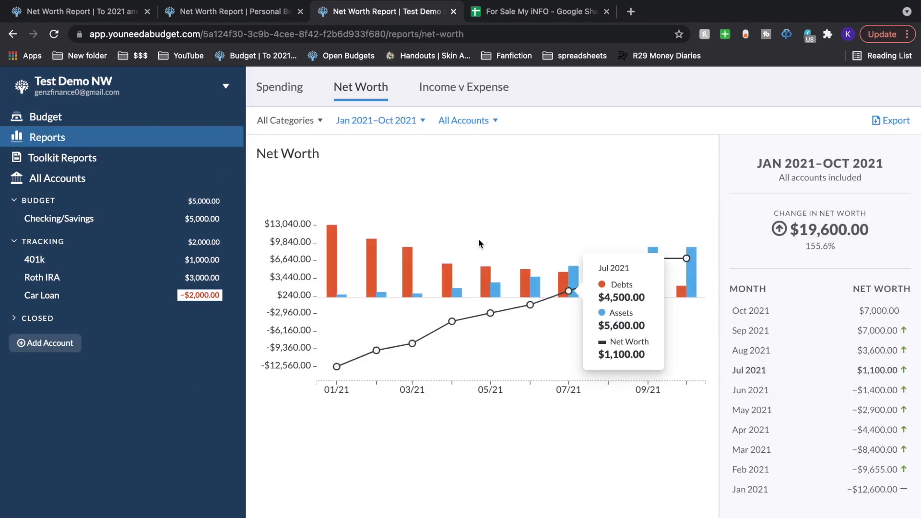
left_click(14, 320)
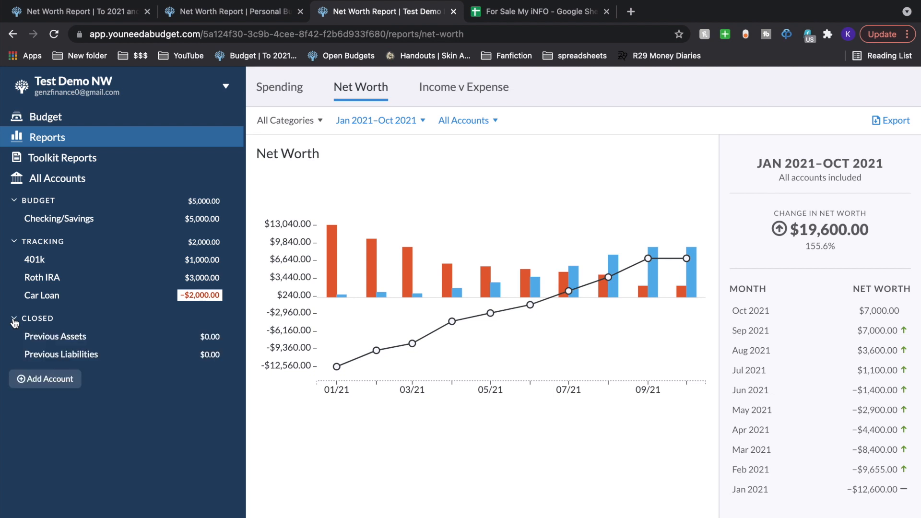
left_click(19, 321)
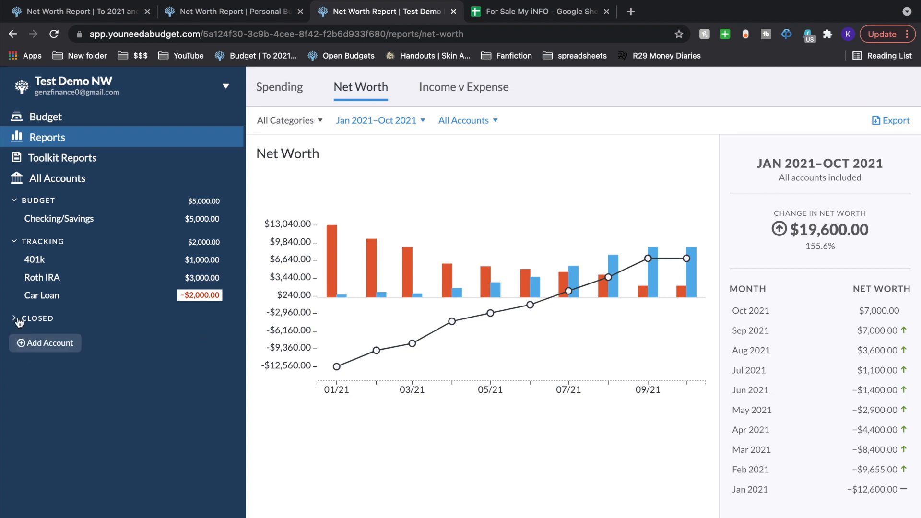
Switch to the To 2021 and Beyond budget and examine the transactions in its closed Previous Assets and Previous Liabilities accounts
key("super+1")
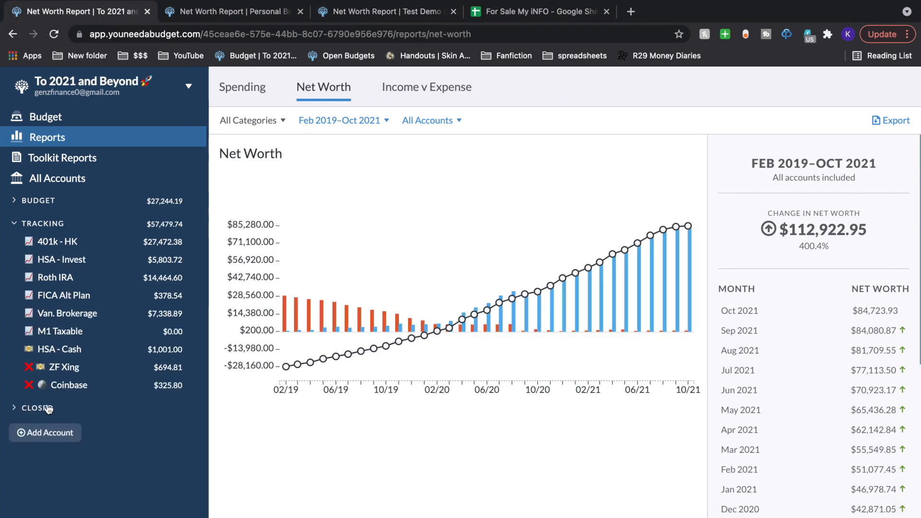
left_click(49, 409)
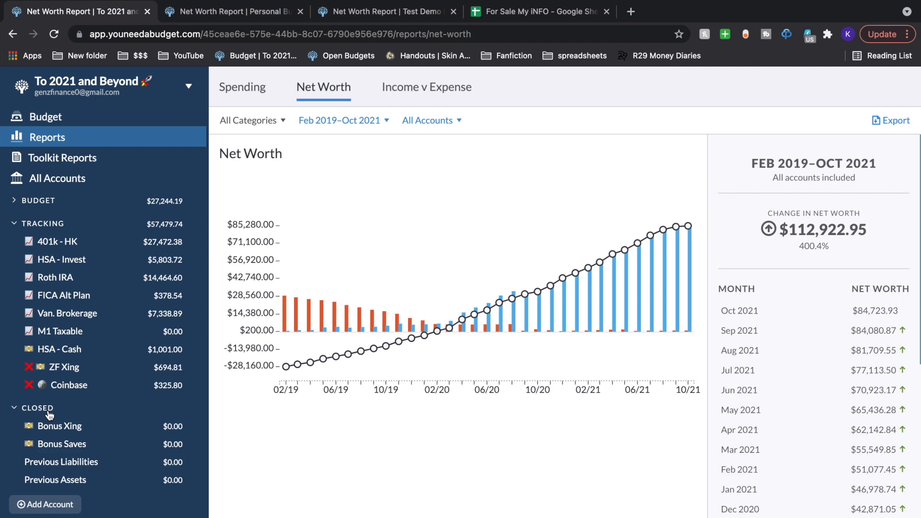
left_click(104, 463)
left_click(107, 479)
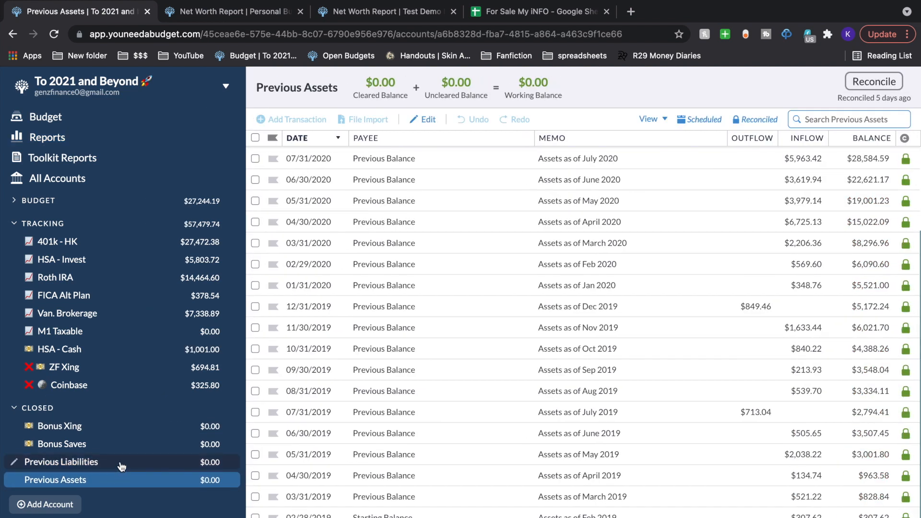
left_click(121, 463)
scroll(568, 462, "down", 5)
scroll(767, 360, "up", 5)
scroll(794, 313, "down", 1)
scroll(803, 277, "down", 5)
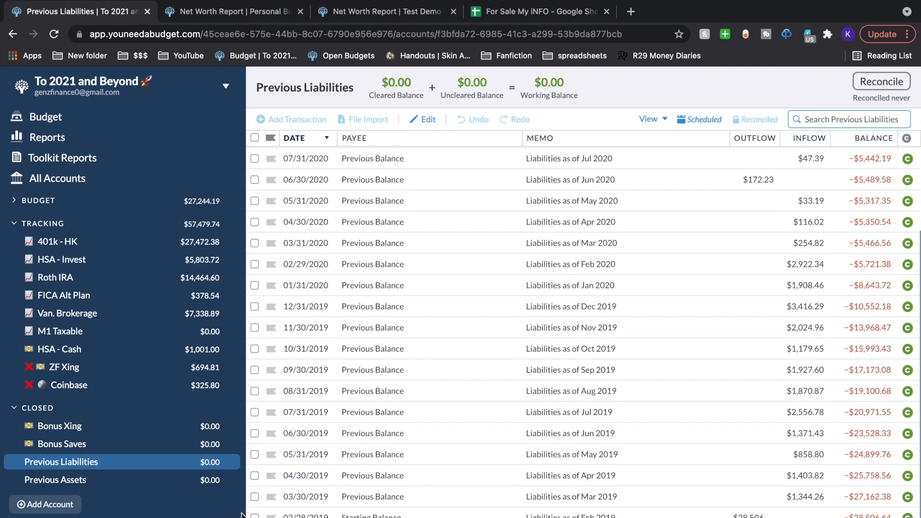
scroll(783, 337, "up", 5)
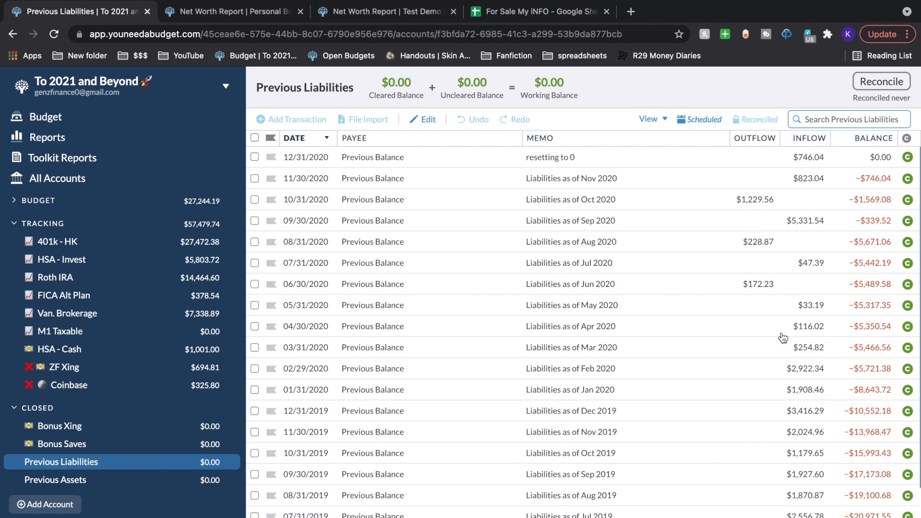
Look at the Net Worth and Spending reports, and show the Income v Expense report for All Dates
left_click(137, 139)
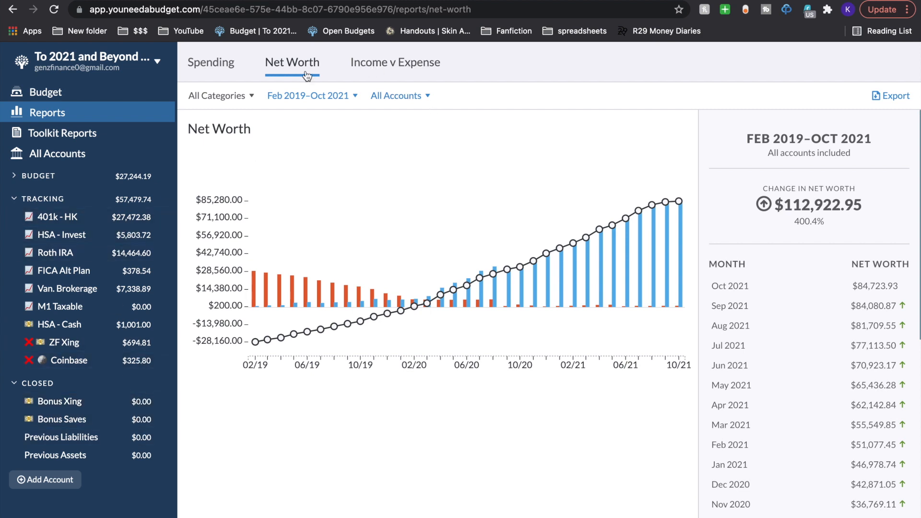
left_click(207, 63)
left_click(421, 71)
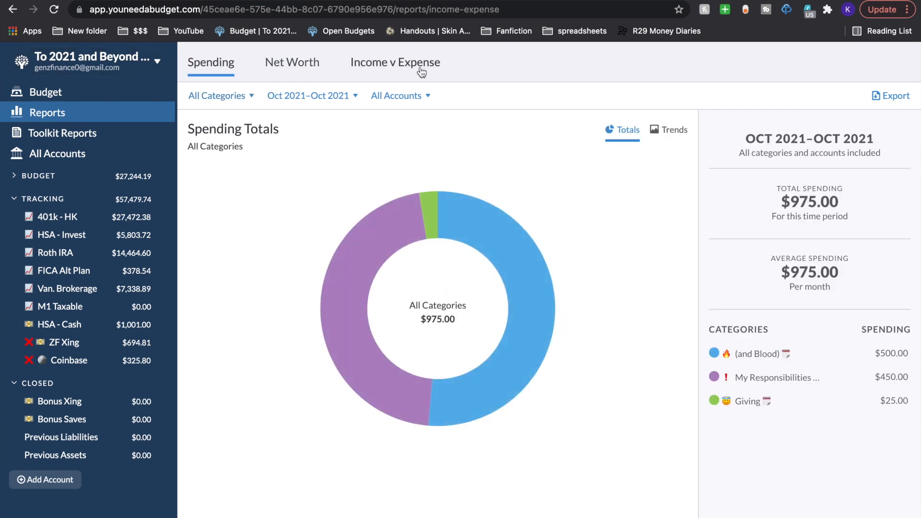
left_click(352, 96)
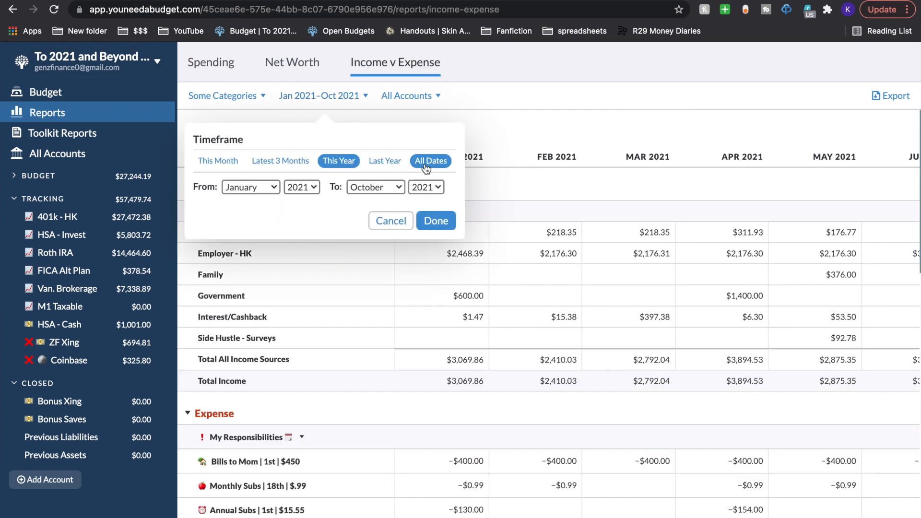
left_click(430, 161)
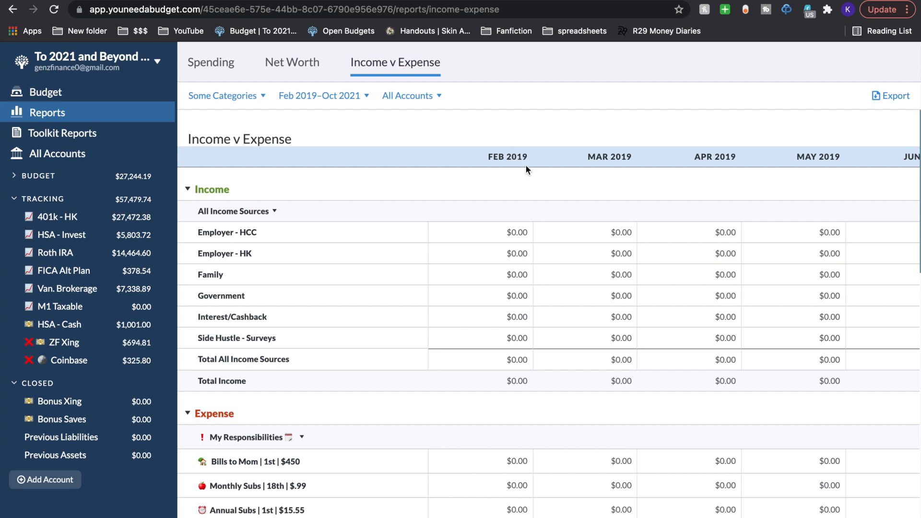
Examine the monthly income and expense columns from February 2019 through to the 2021 months
scroll(561, 429, "down", 1)
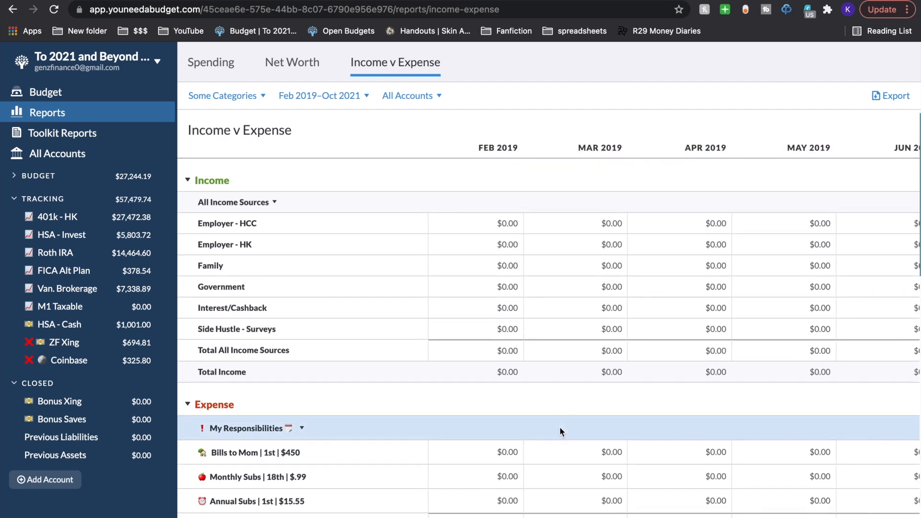
scroll(560, 429, "right", 1)
scroll(561, 429, "up", 1)
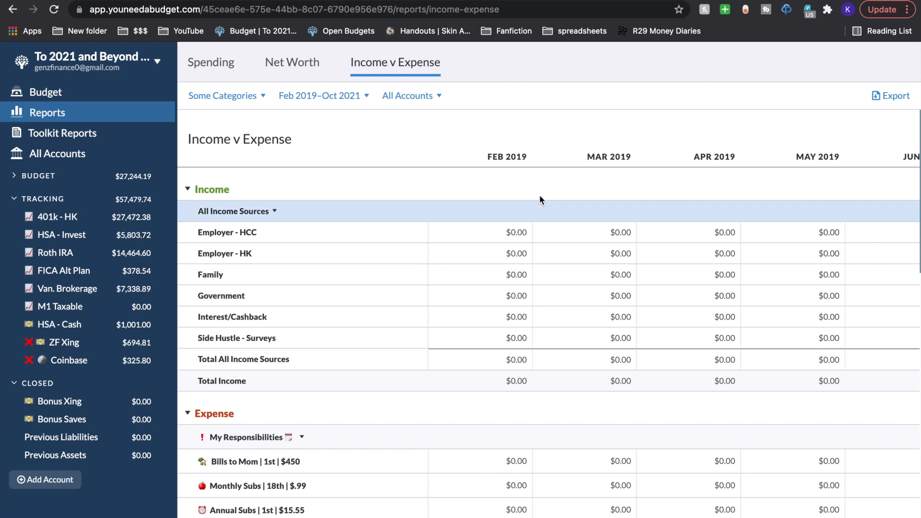
scroll(660, 217, "right", 5)
scroll(659, 217, "right", 10)
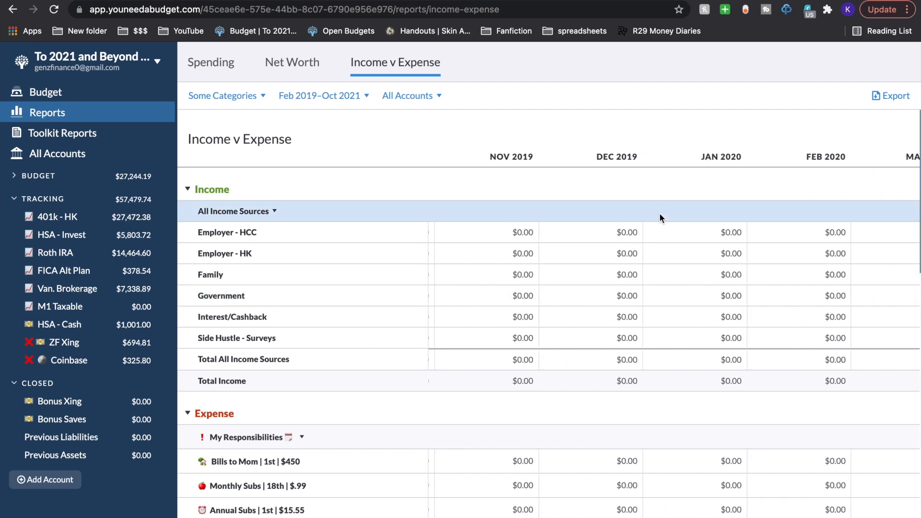
scroll(659, 216, "right", 5)
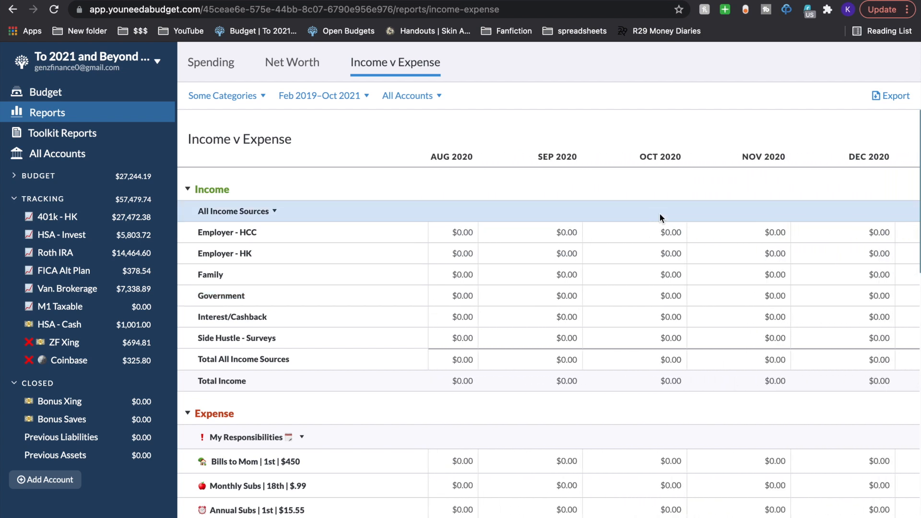
scroll(660, 217, "right", 2)
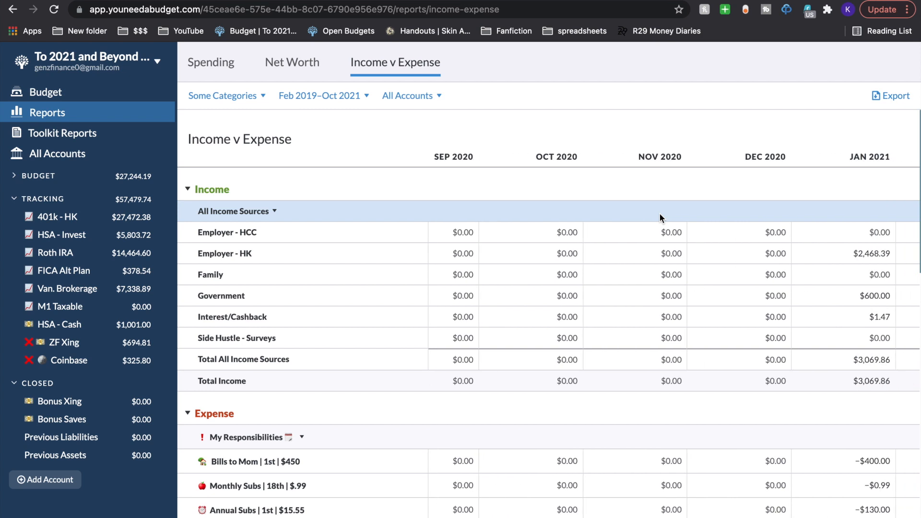
scroll(660, 217, "right", 4)
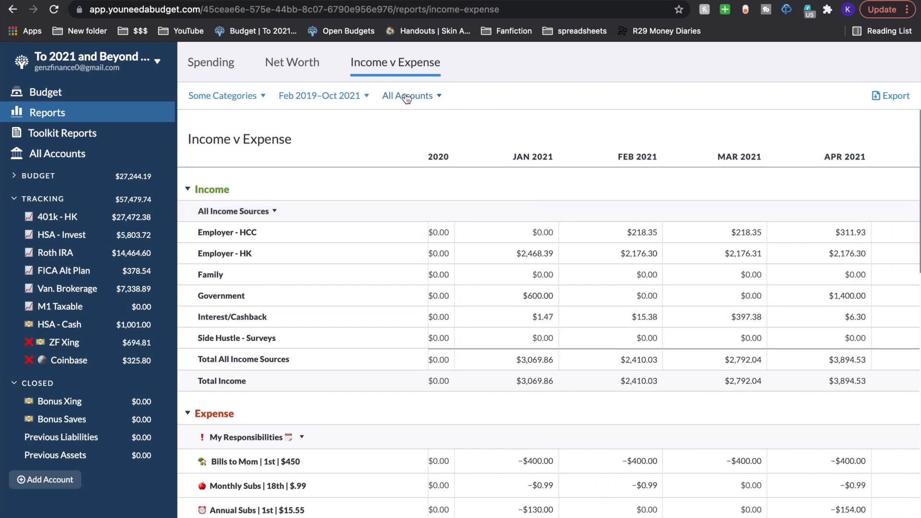
Set the Income v Expense report's timeframe to start in December 2019
left_click(319, 96)
left_click(254, 187)
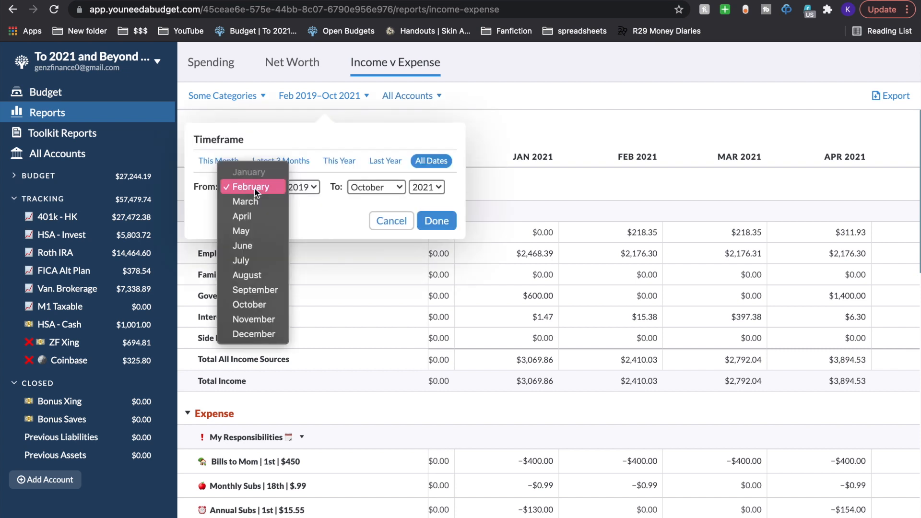
left_click(271, 331)
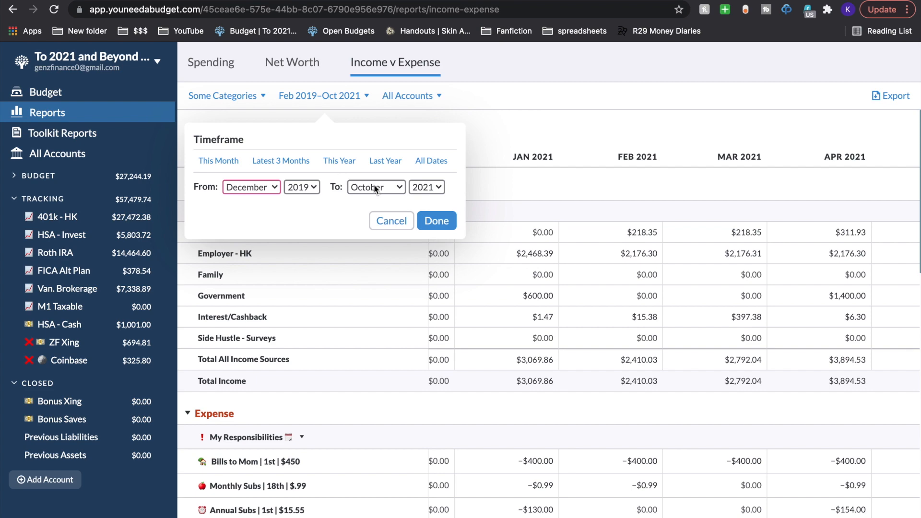
left_click(443, 221)
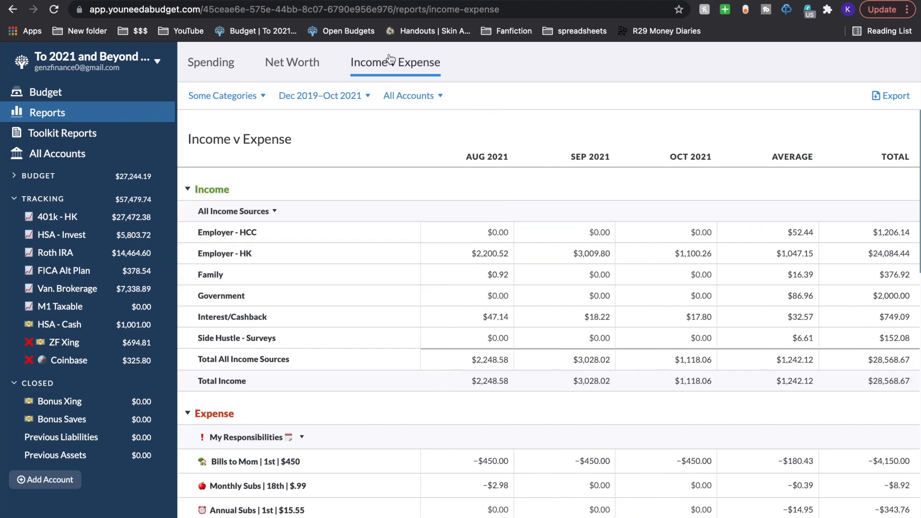
Set the Spending report's timeframe to All Dates and display its trends
left_click(219, 62)
left_click(321, 96)
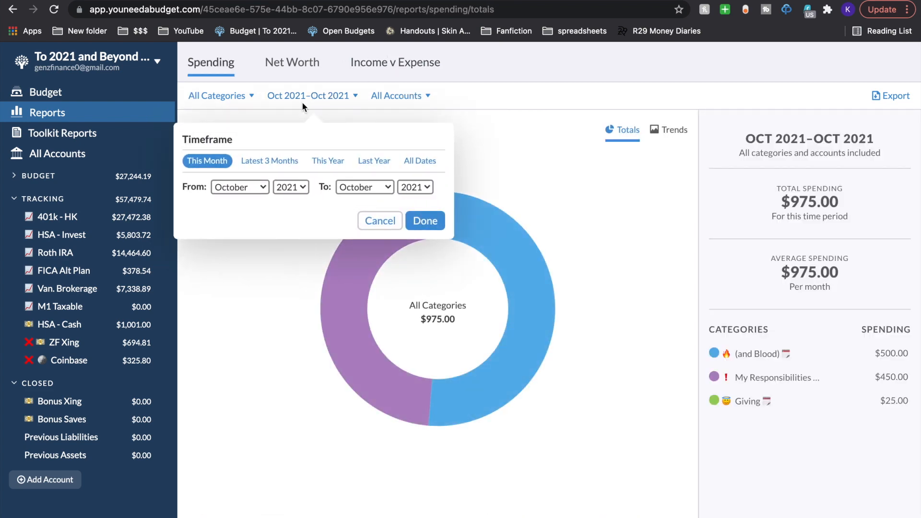
left_click(422, 159)
left_click(425, 221)
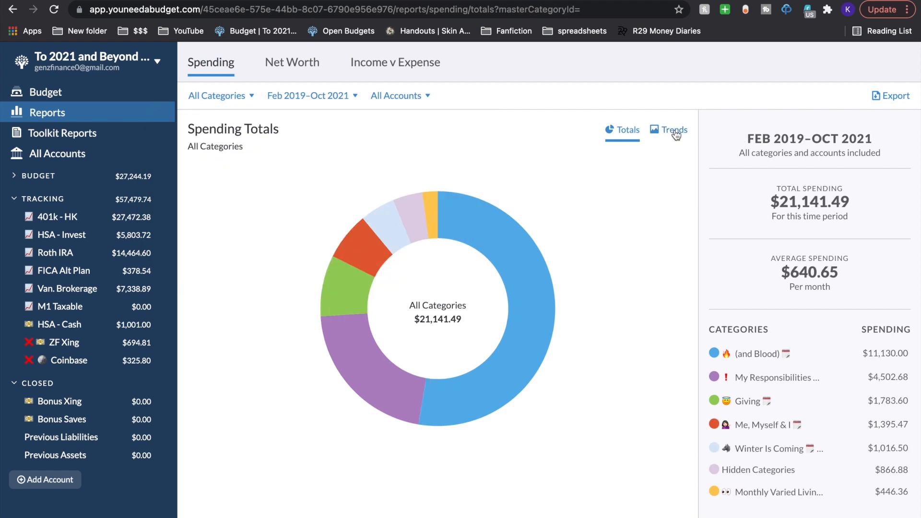
left_click(674, 130)
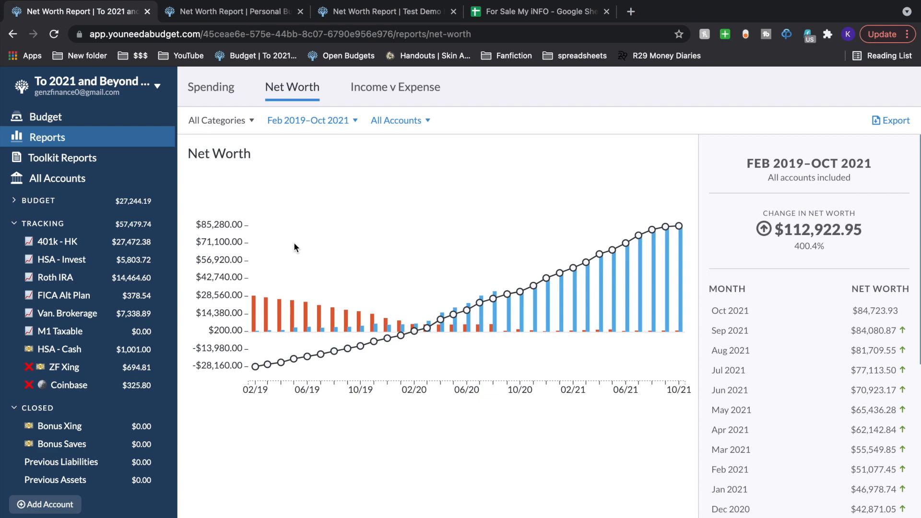
Look at the Van. Brokerage account's transactions and return to the October 2021 budget
left_click(67, 313)
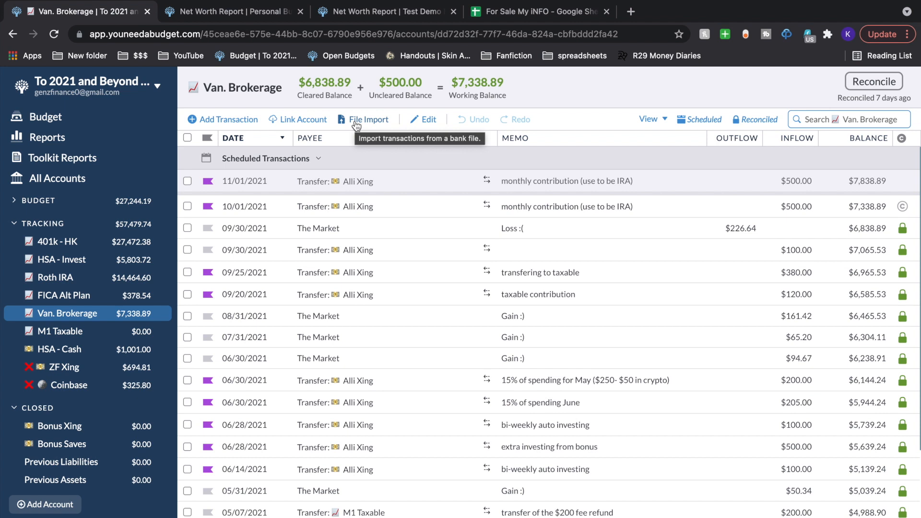
left_click(112, 120)
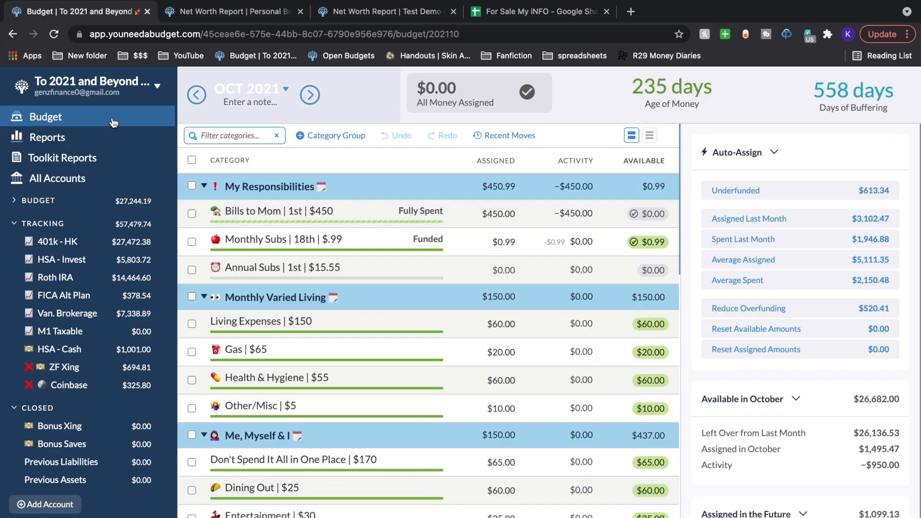